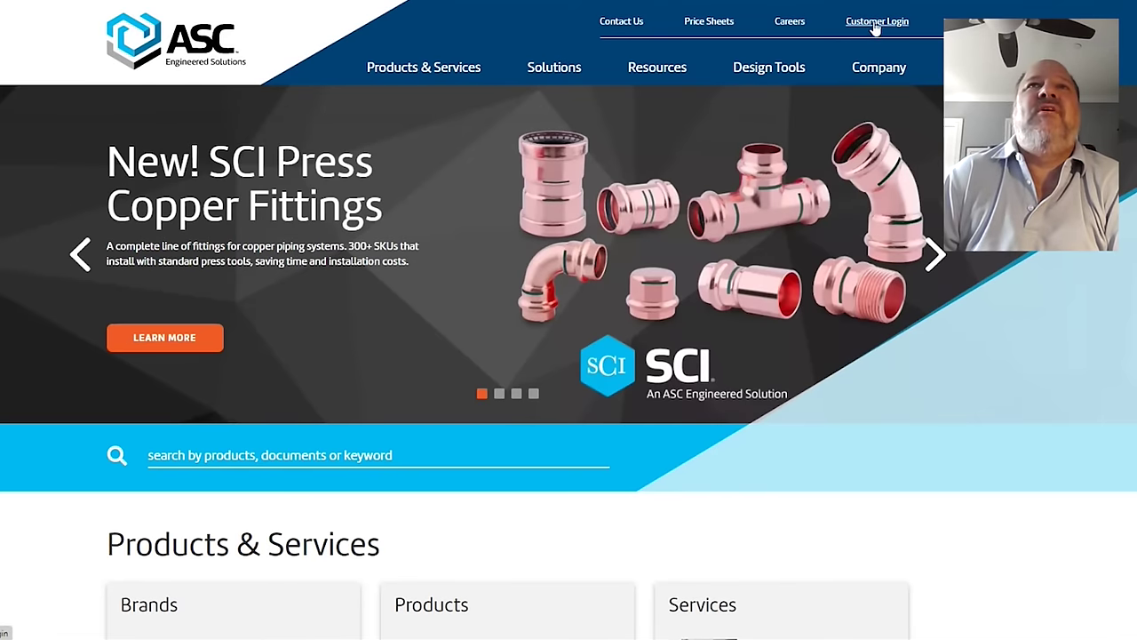
Step: Sign in to the ASC customer account with Remember Me checked
click(876, 27)
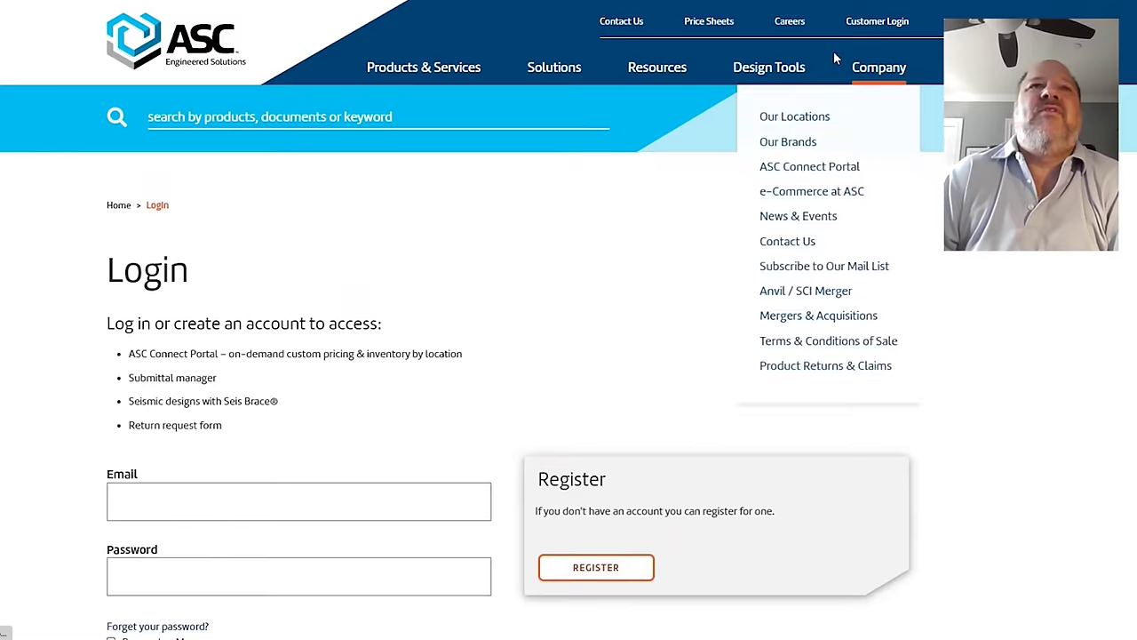
scroll(802, 69, down, 3)
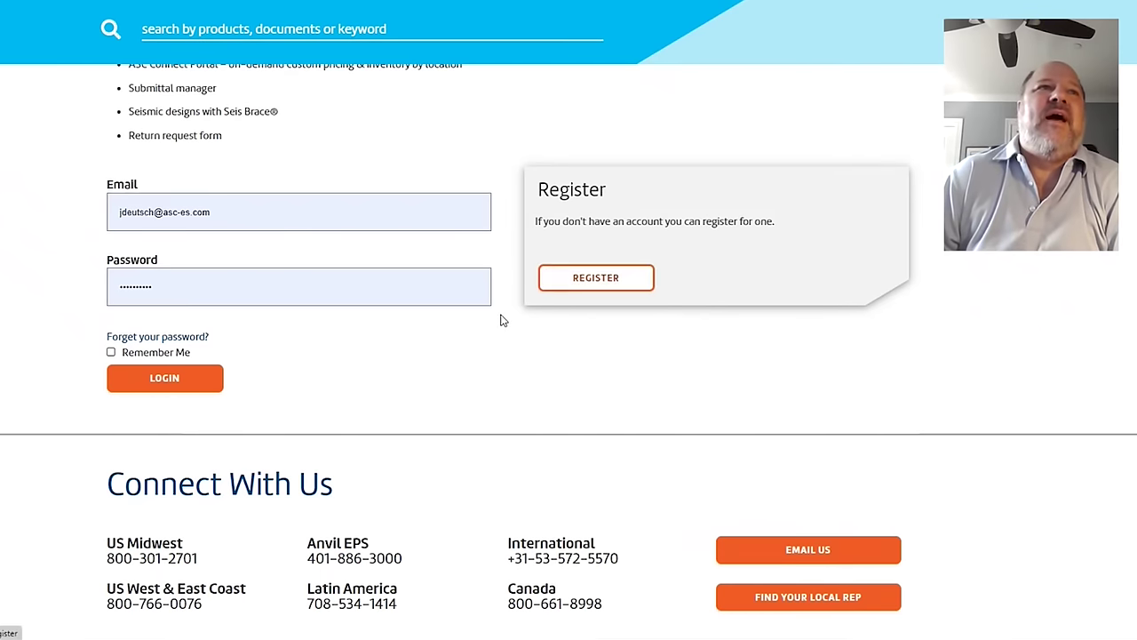
scroll(76, 480, up, 2)
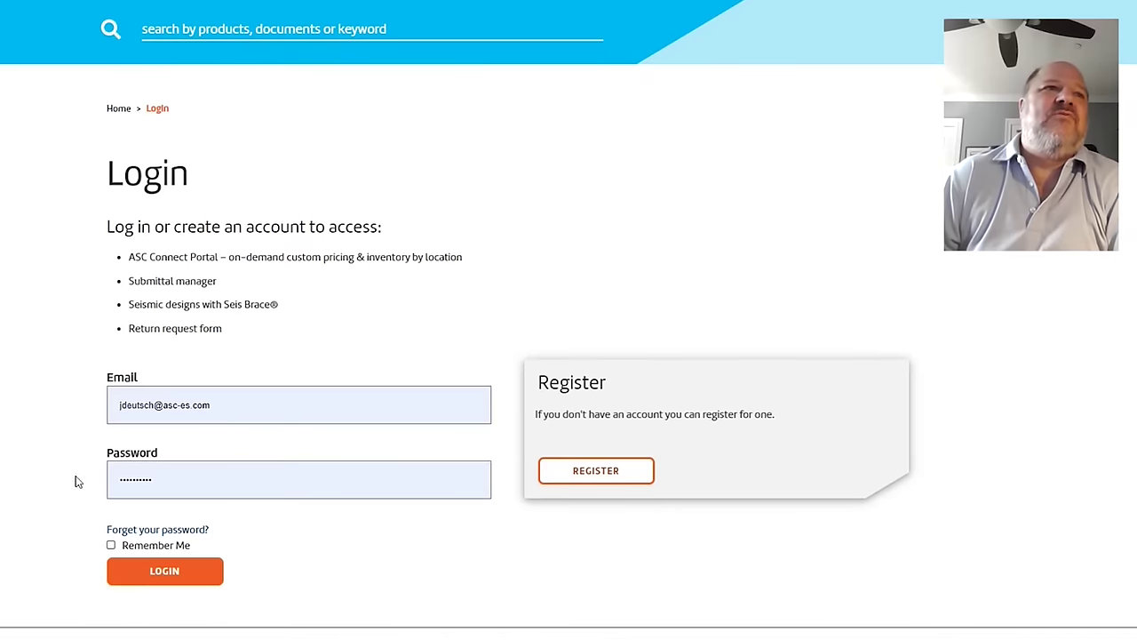
click(110, 545)
click(163, 579)
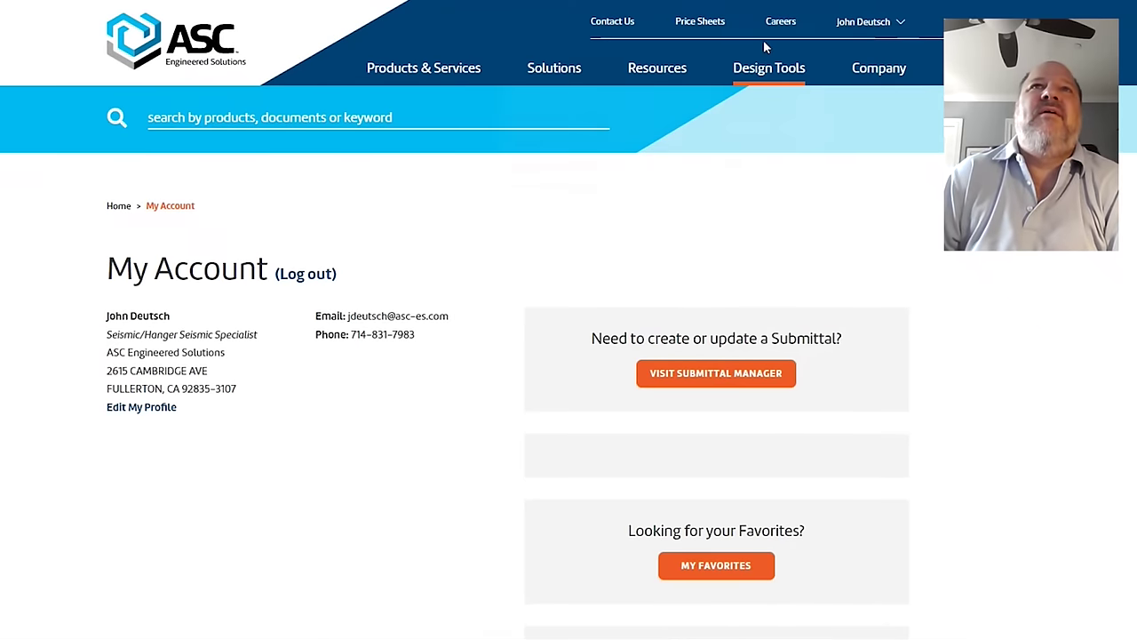
Step: Open the Seis Brace® Fire Protection Design Tool from the Design Tools menu
mouse_move(753, 71)
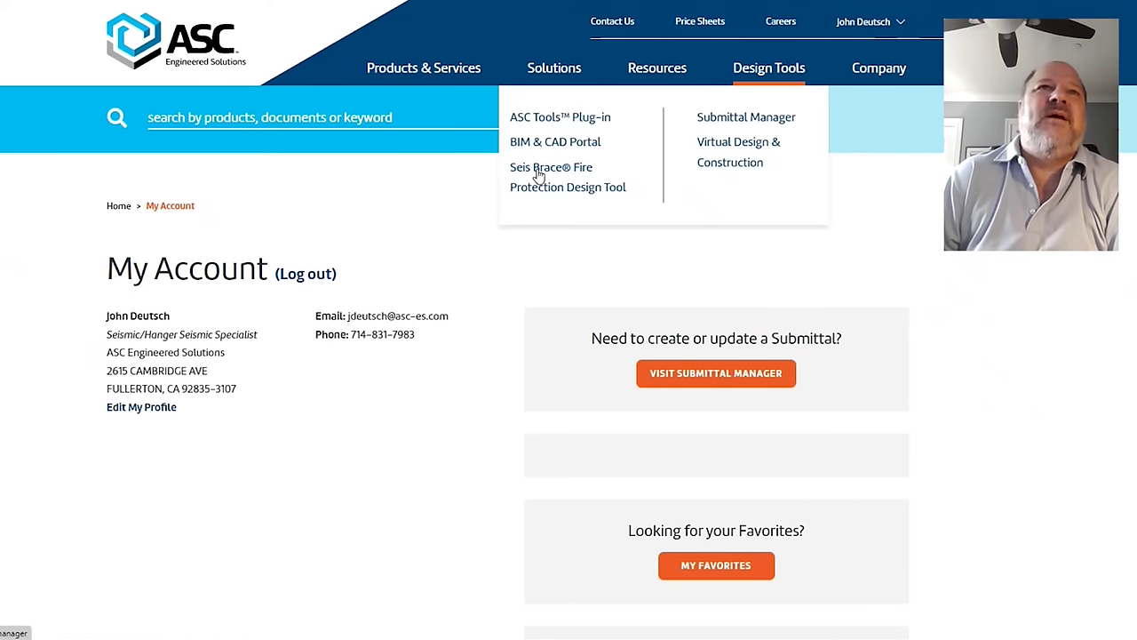
click(539, 176)
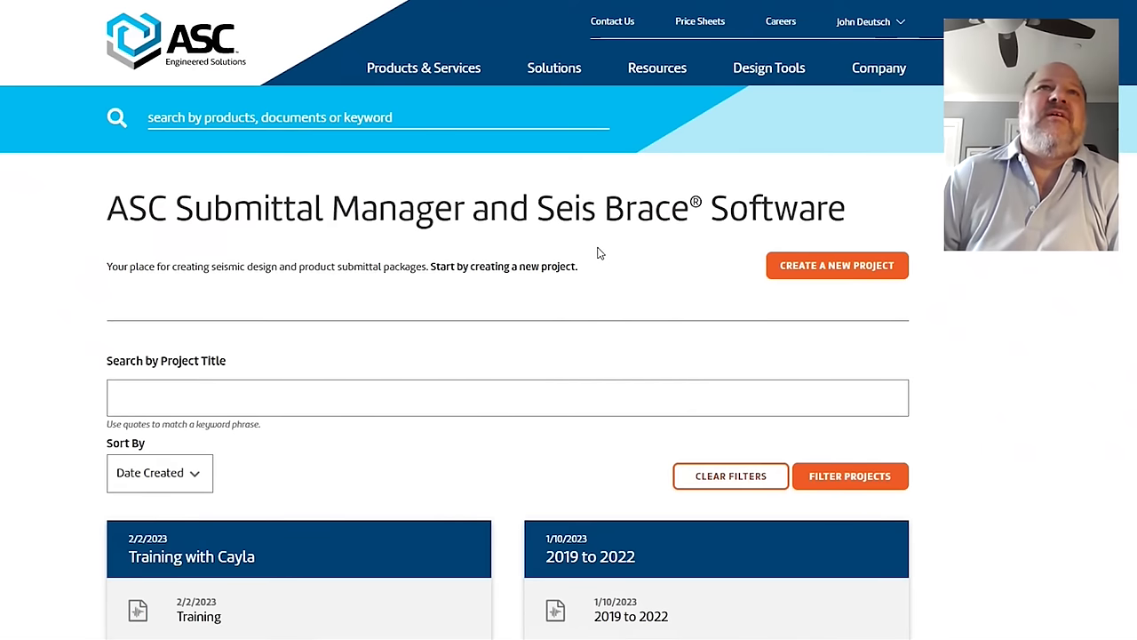
scroll(462, 347, down, 3)
scroll(456, 342, down, 5)
scroll(460, 355, up, 6)
scroll(459, 355, up, 2)
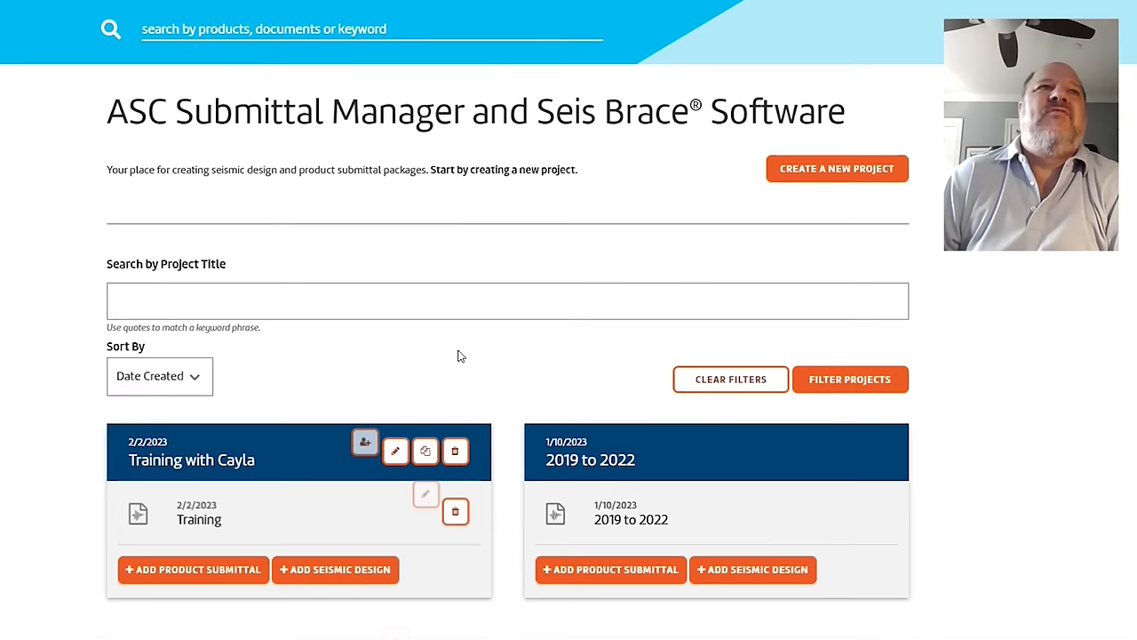
Step: Start a new project named Training2 and enter its project address
click(895, 172)
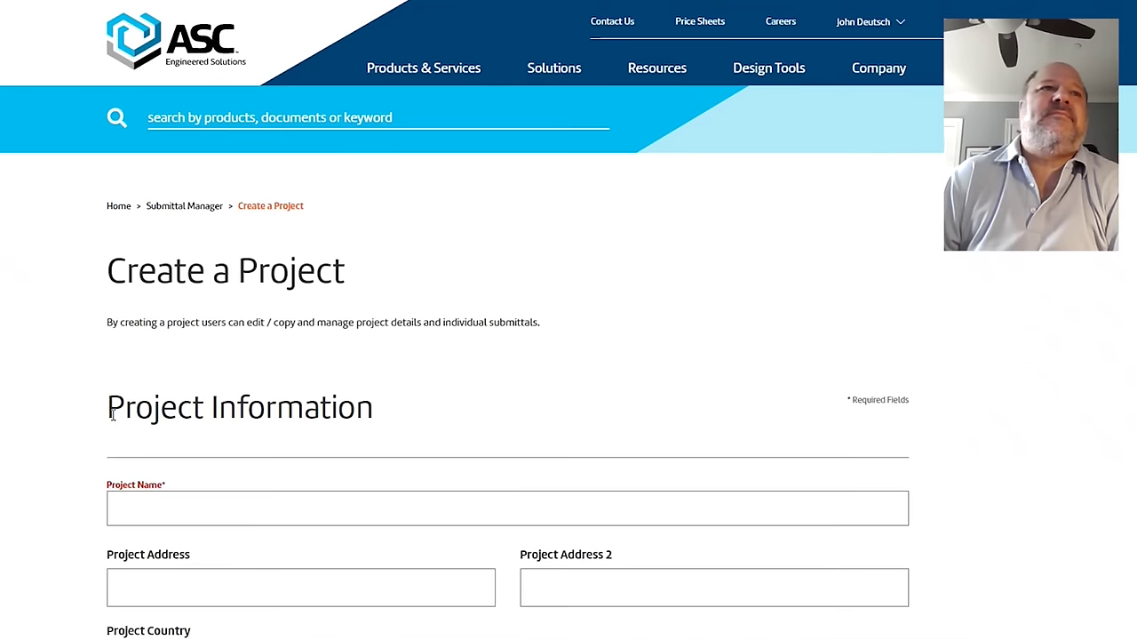
click(171, 503)
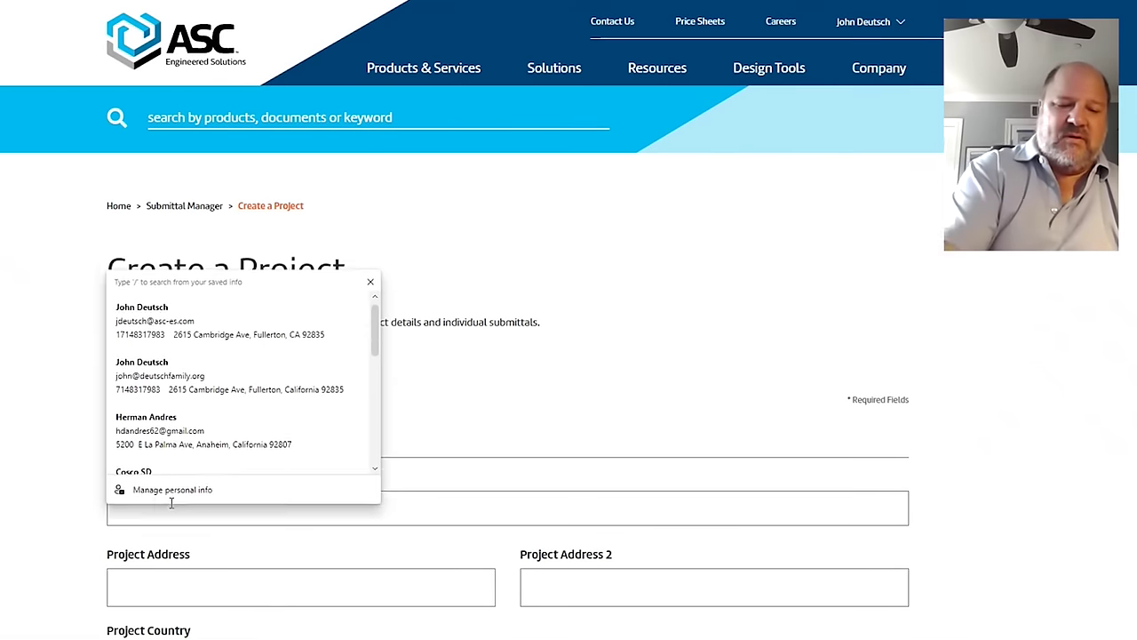
text(Training2)
scroll(169, 497, down, 2)
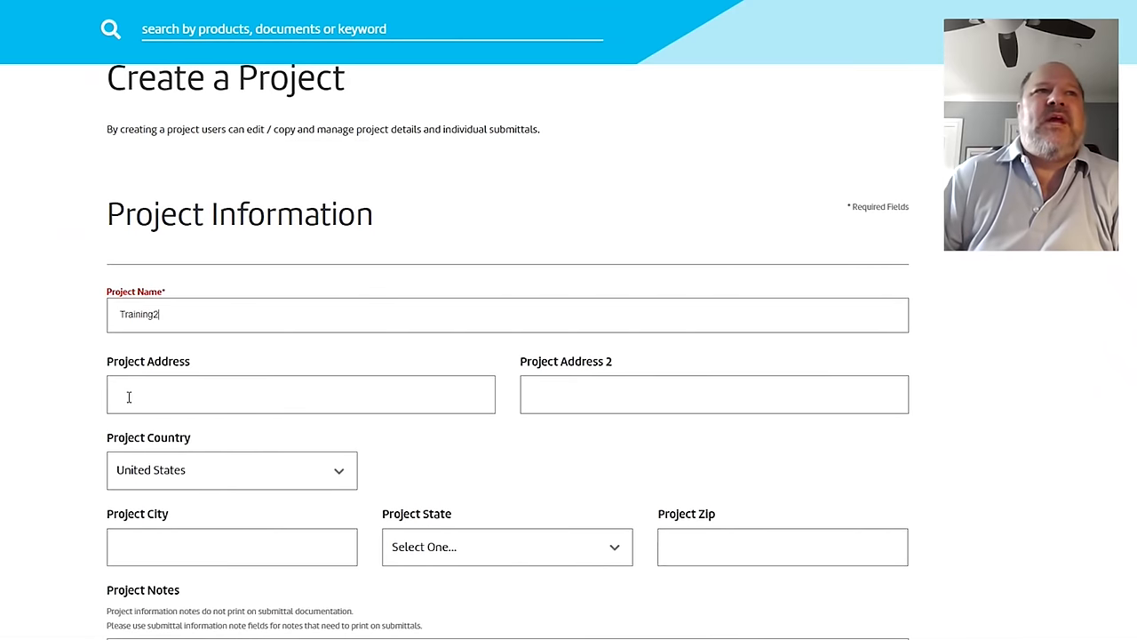
click(129, 398)
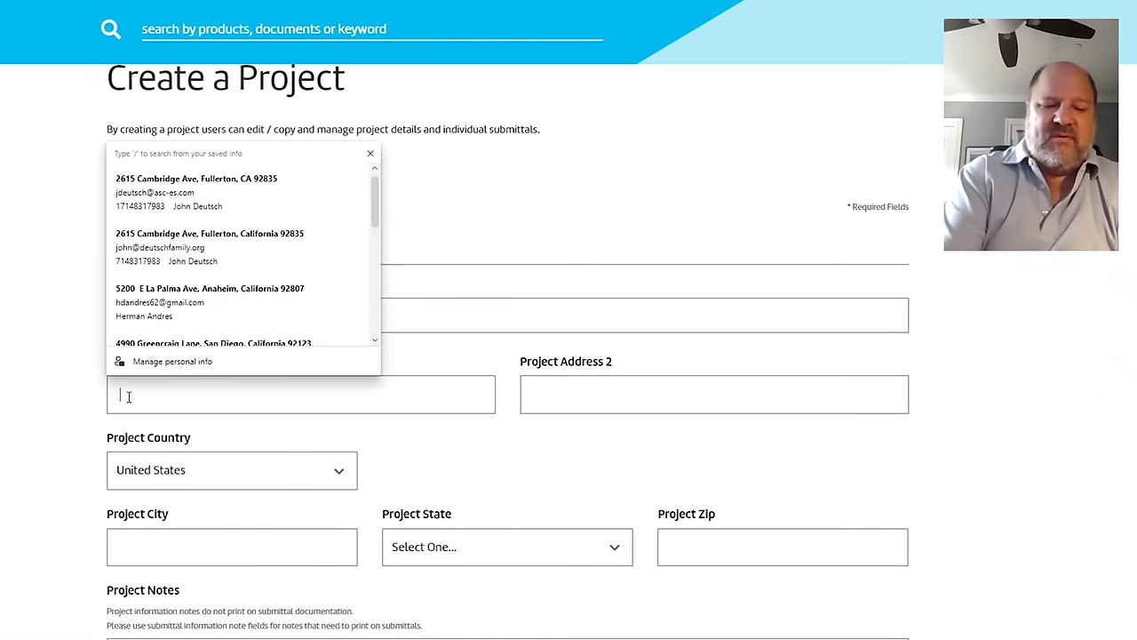
text(123 Ma)
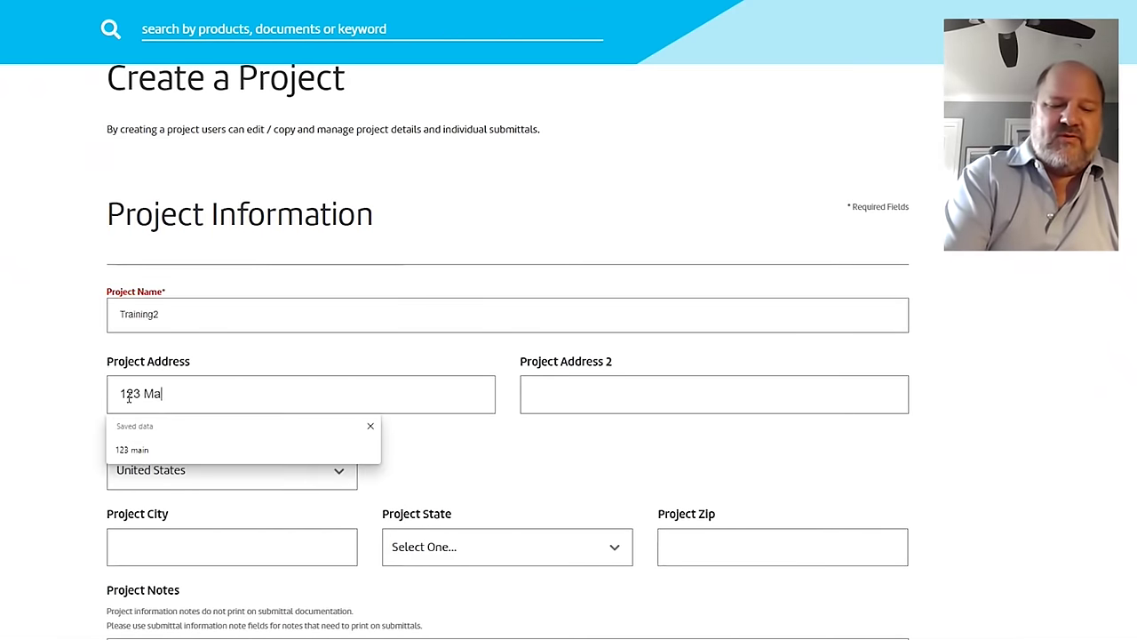
text(in st)
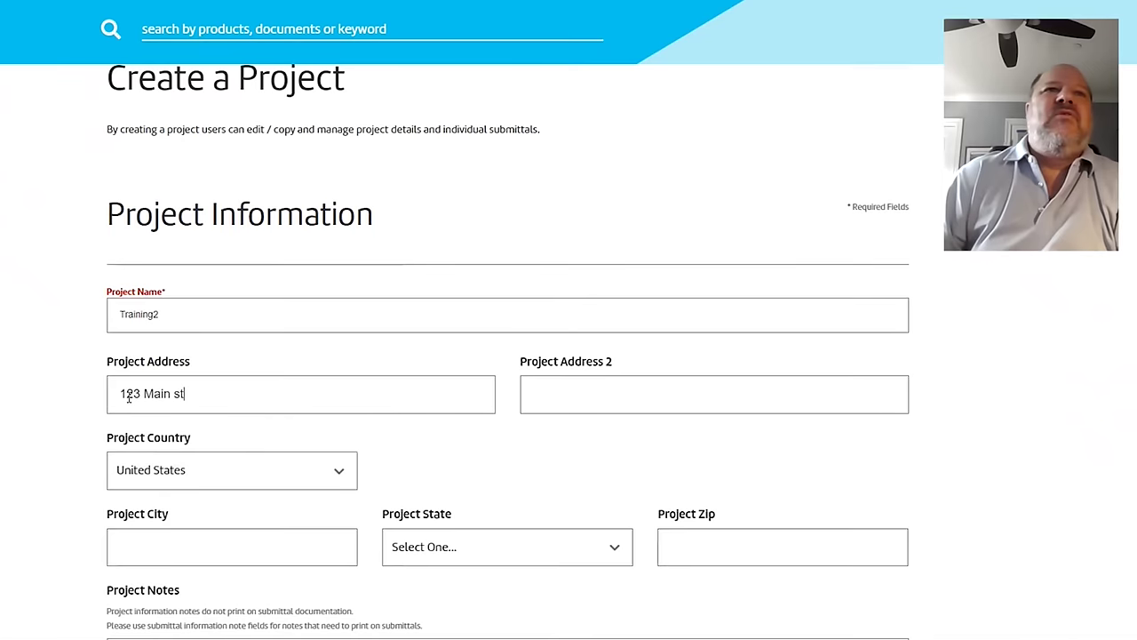
click(551, 396)
click(531, 474)
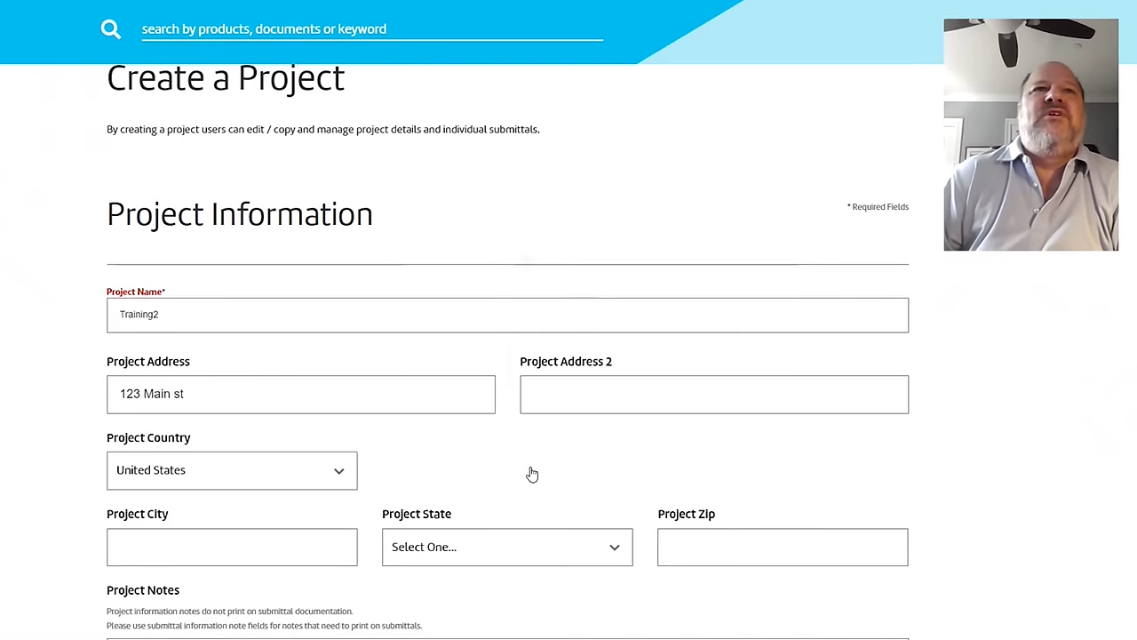
Step: Set the architect to AB &C arch, enter the architect's fax number, and save the project
scroll(531, 474, down, 3)
scroll(142, 351, down, 3)
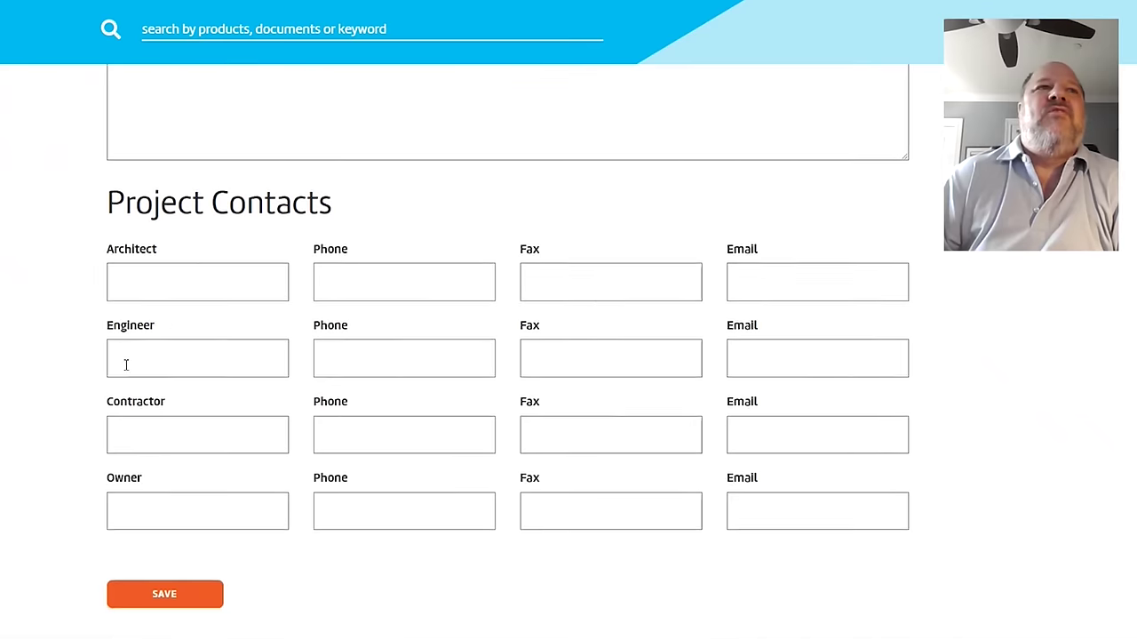
click(169, 280)
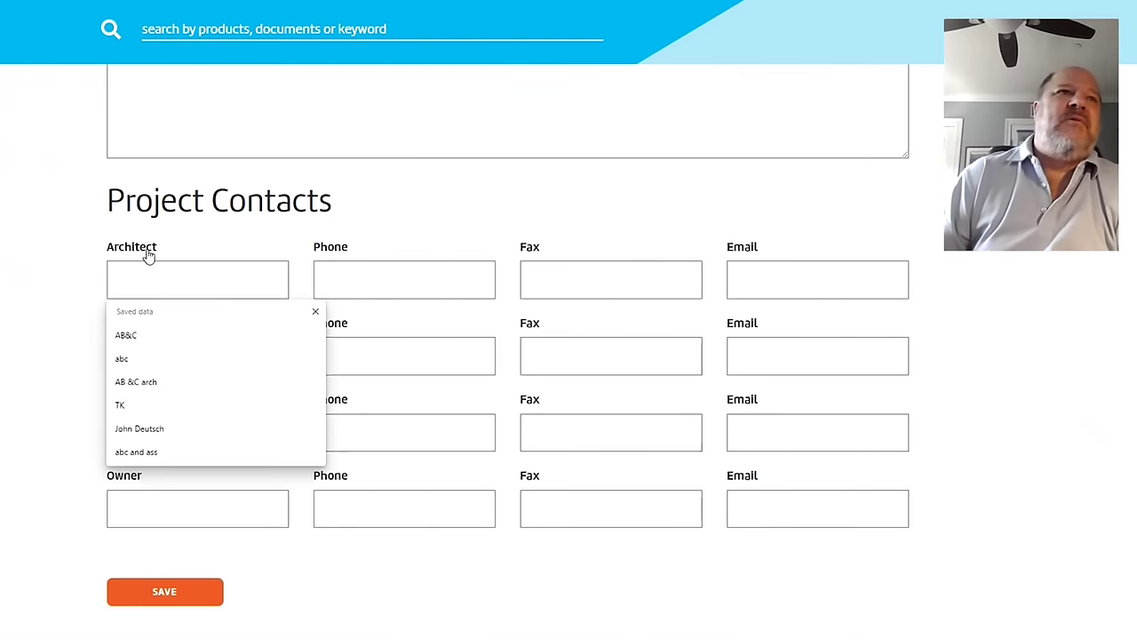
click(141, 383)
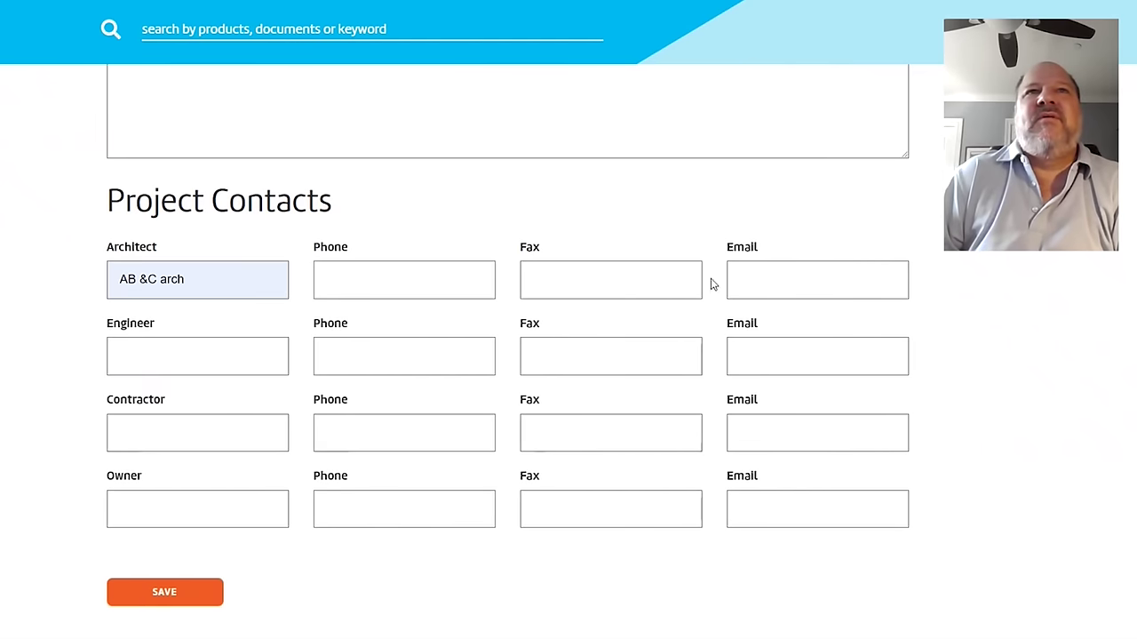
click(634, 287)
text(123-456-9876)
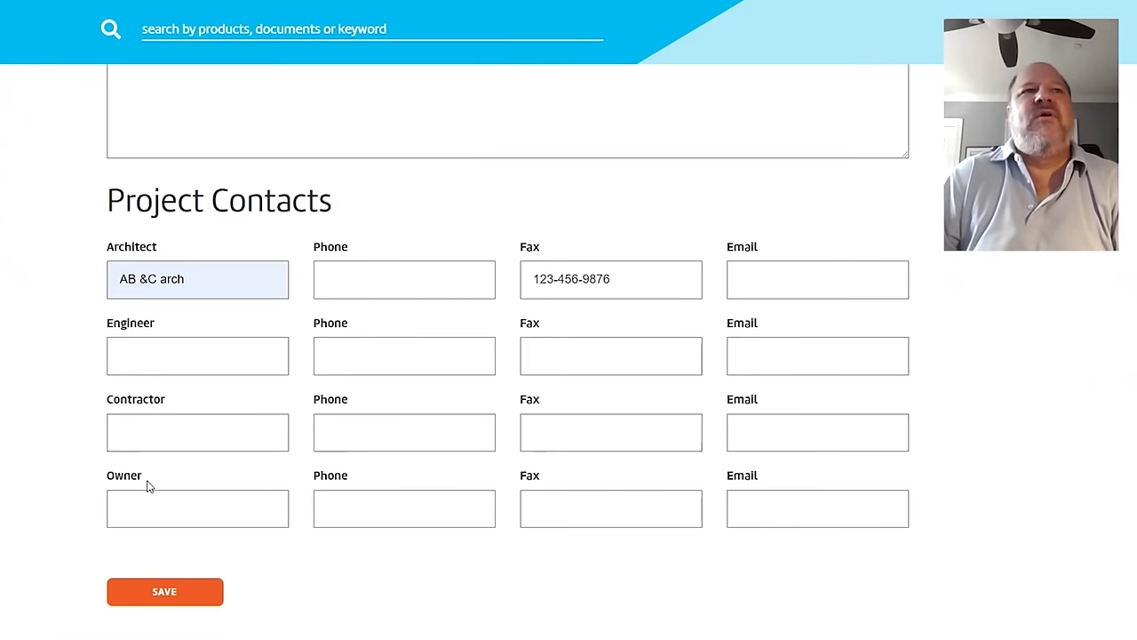
click(147, 602)
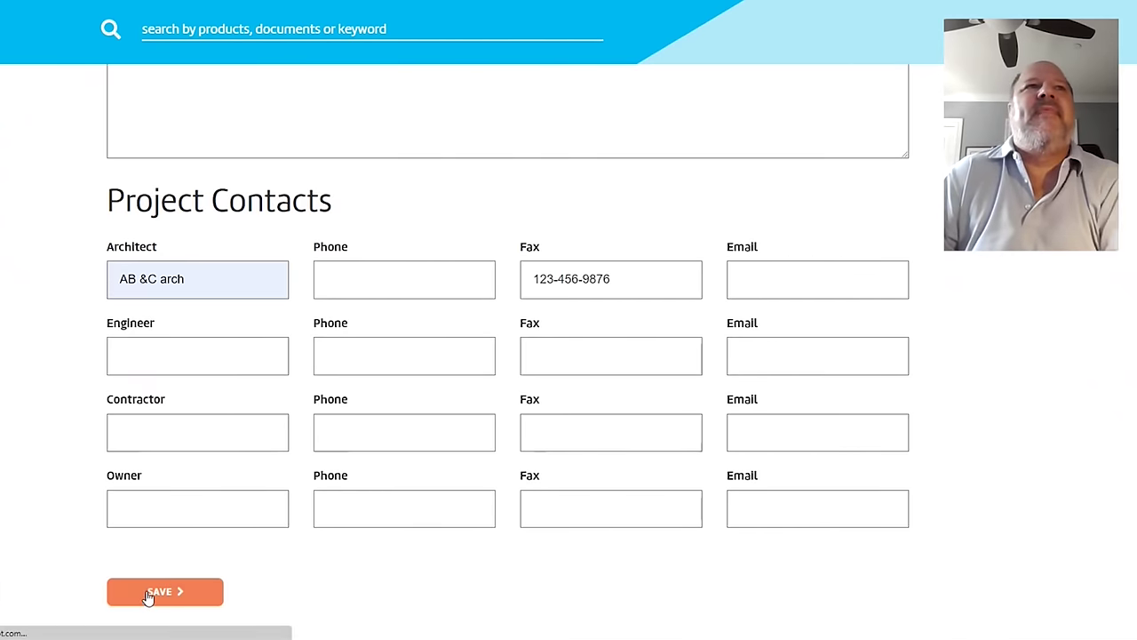
Step: Add a seismic design named Bld 1 to the Training2 project
scroll(204, 542, down, 2)
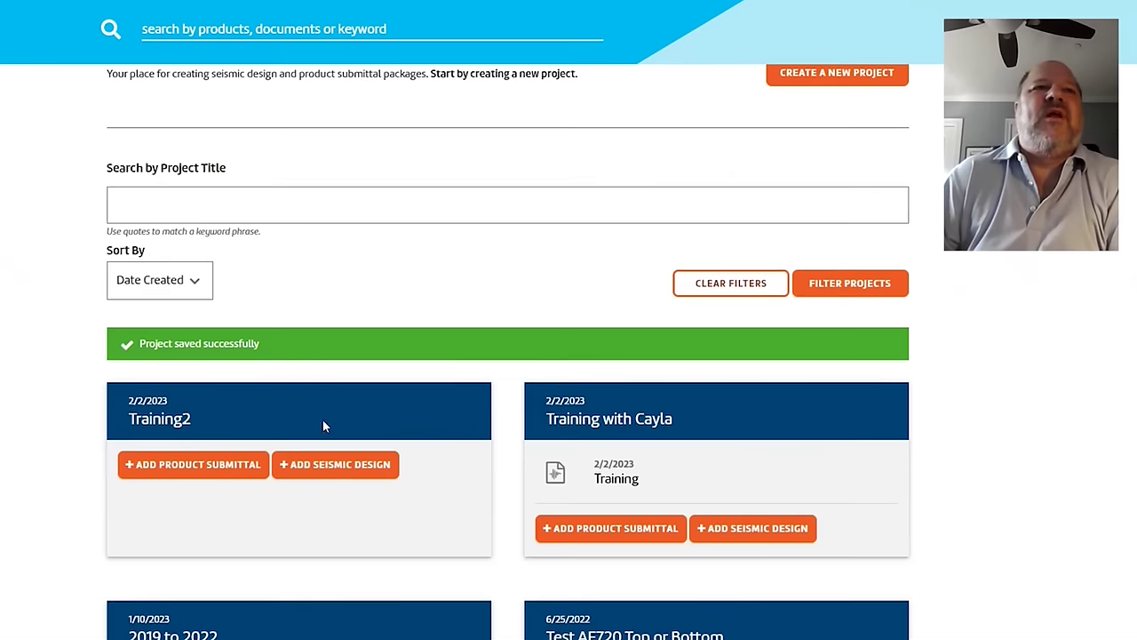
click(302, 474)
scroll(298, 450, down, 2)
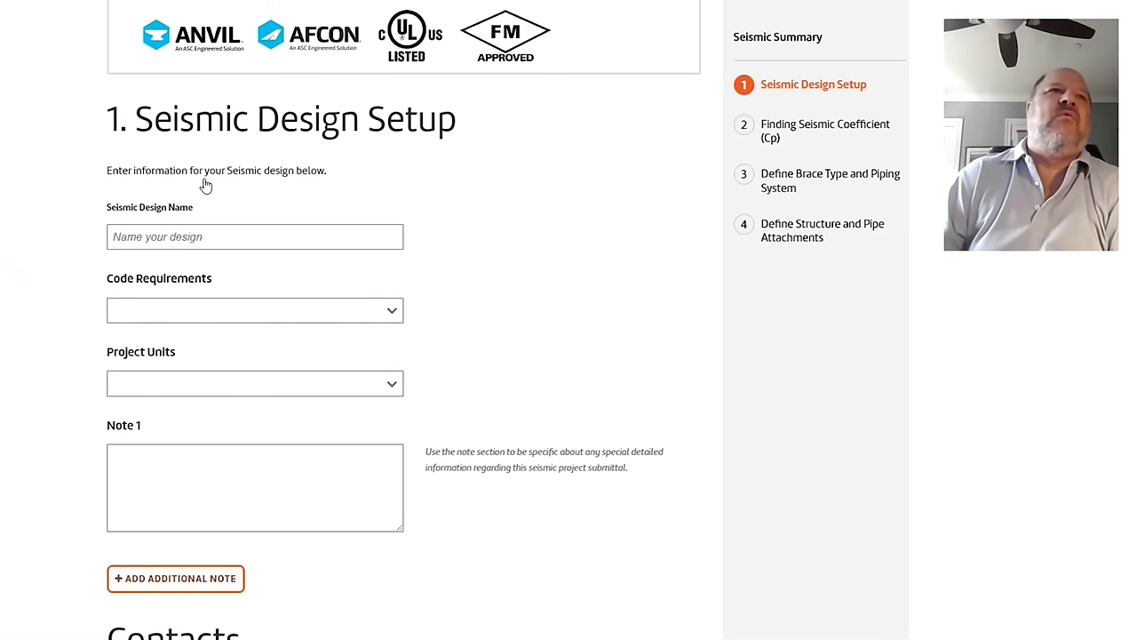
click(176, 236)
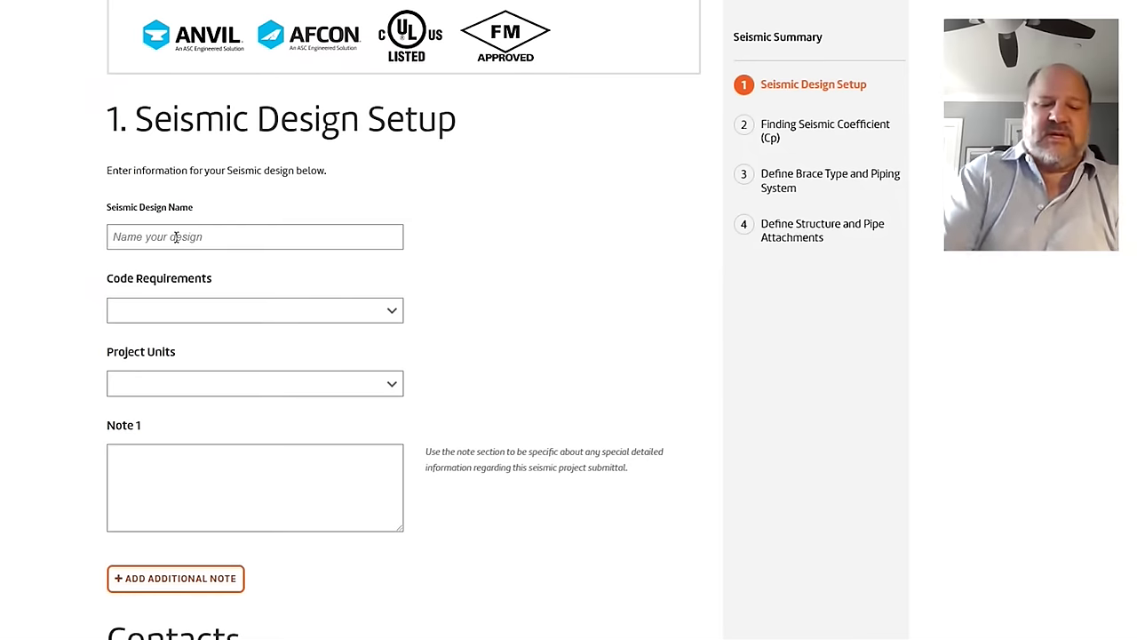
text(Bld 1)
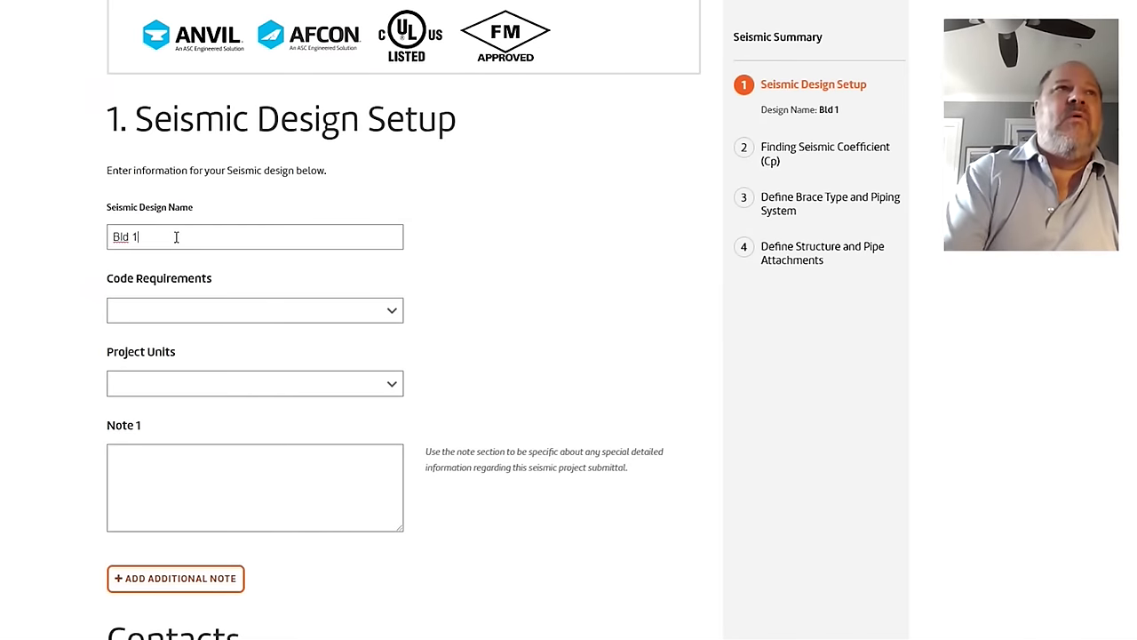
Step: Set the code requirement to NFPA 13-2019 and units to Imperial, then continue
click(151, 315)
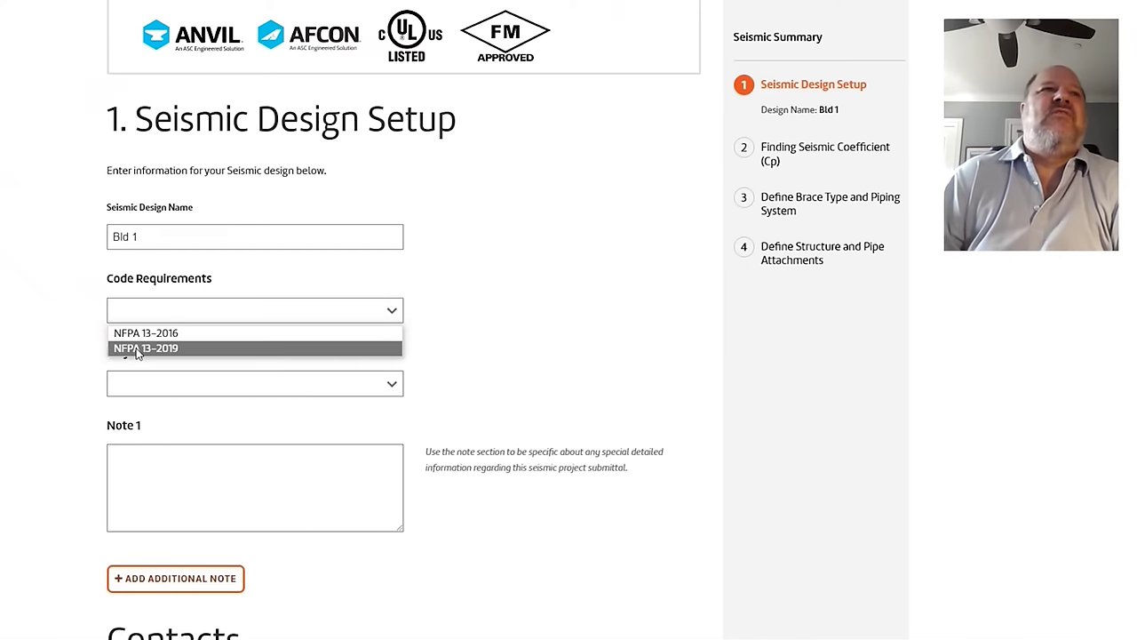
click(138, 334)
click(142, 314)
click(145, 348)
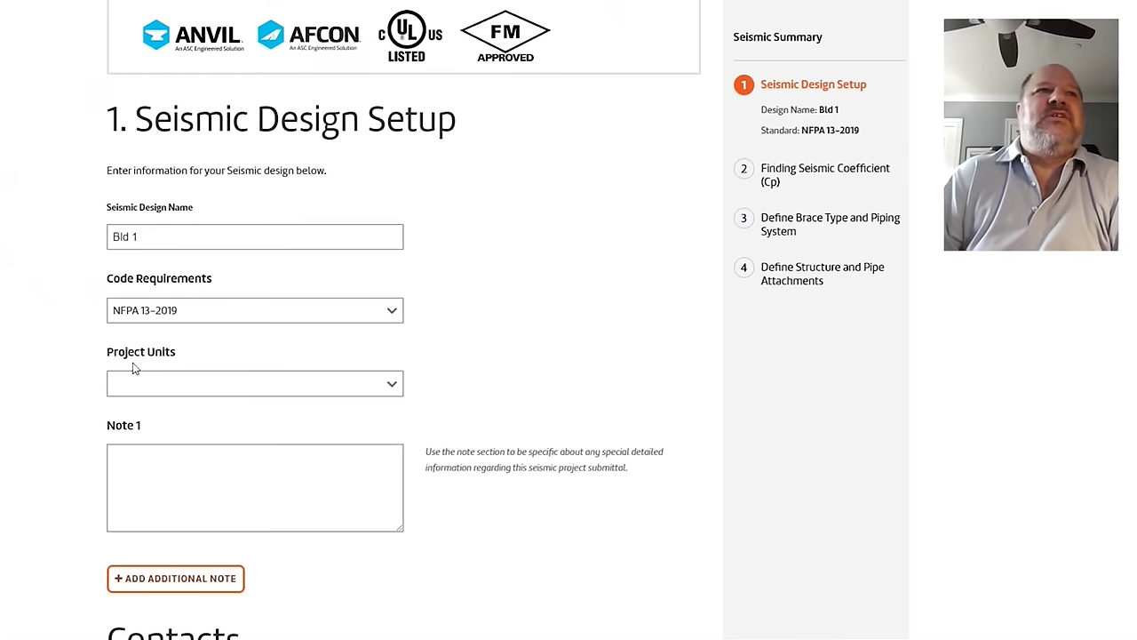
click(126, 385)
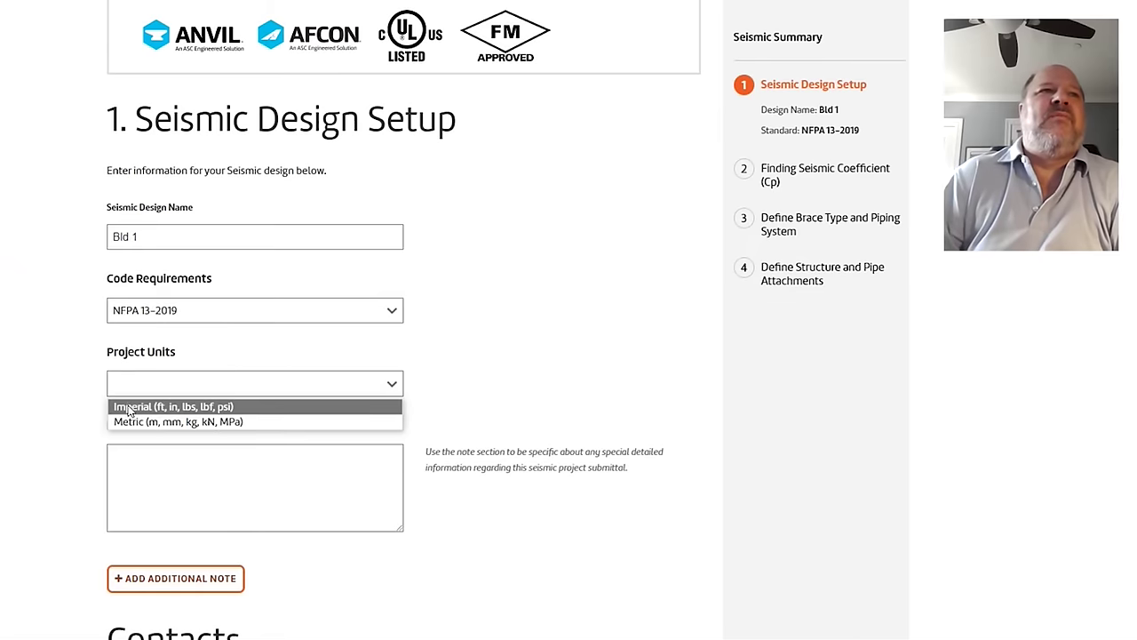
click(131, 407)
scroll(130, 407, down, 1)
scroll(284, 399, down, 4)
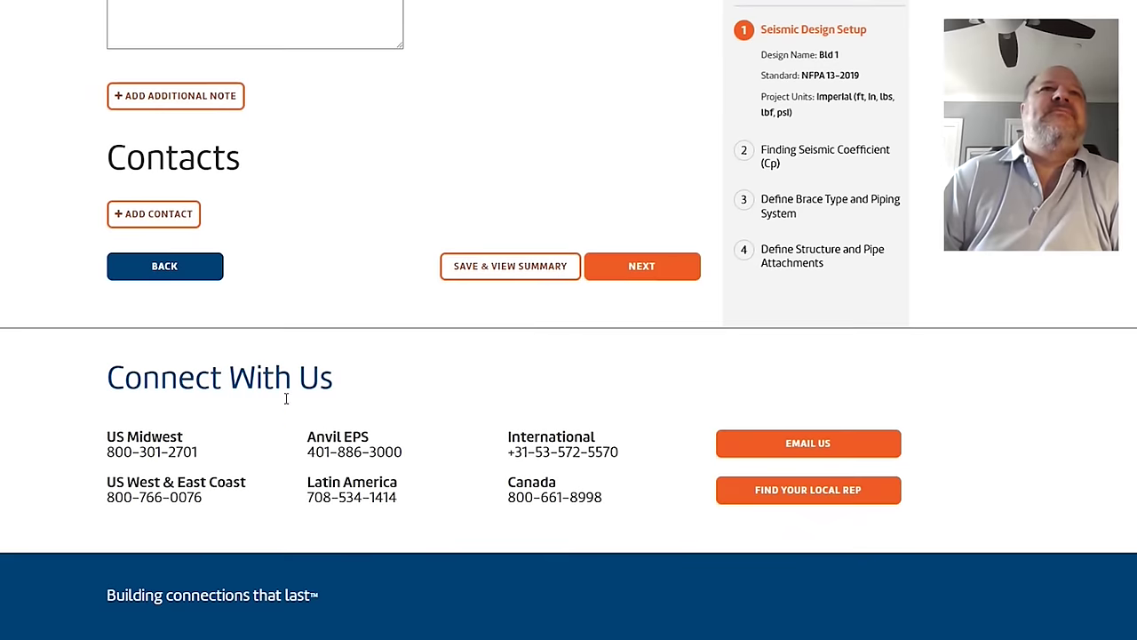
click(649, 268)
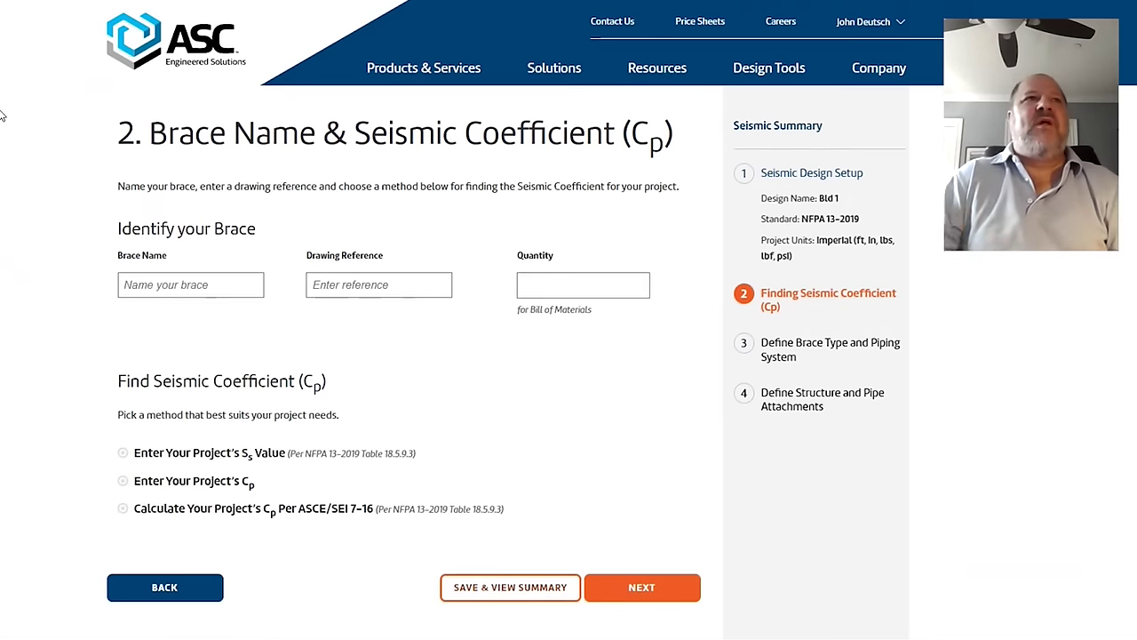
Step: Name the brace A, set drawing reference to See Plans, and enter quantity 23
click(141, 284)
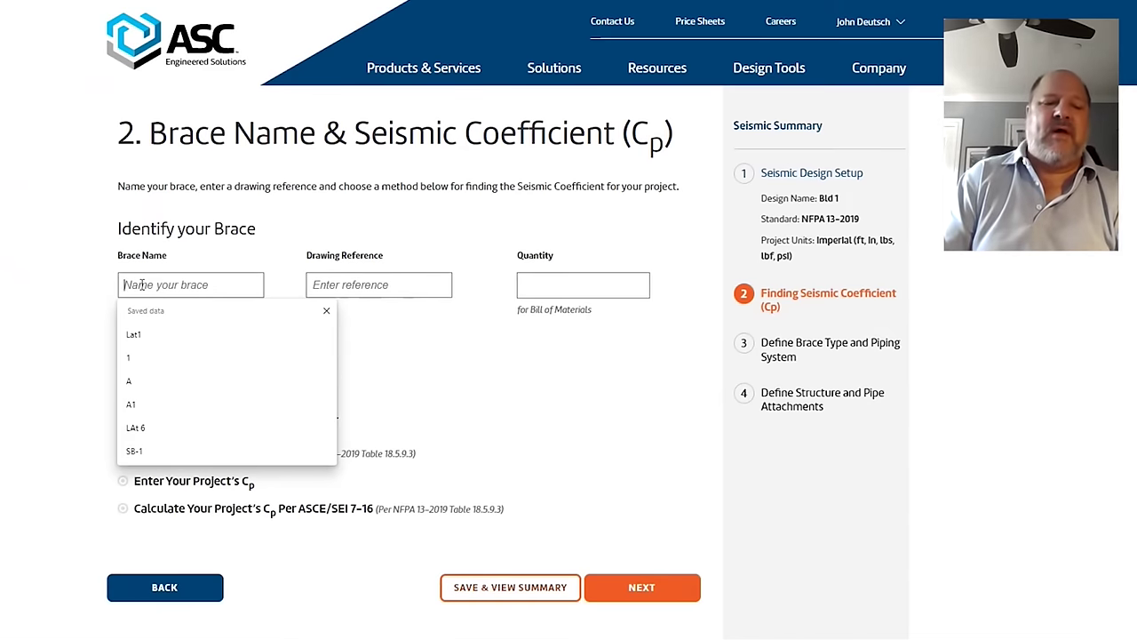
text(A)
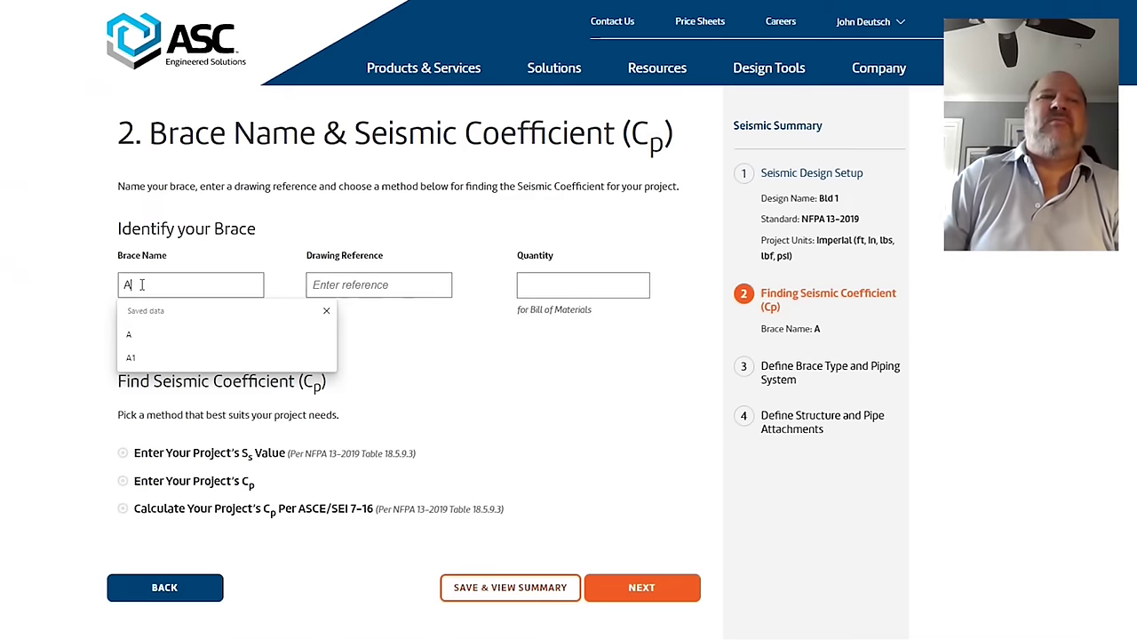
click(370, 284)
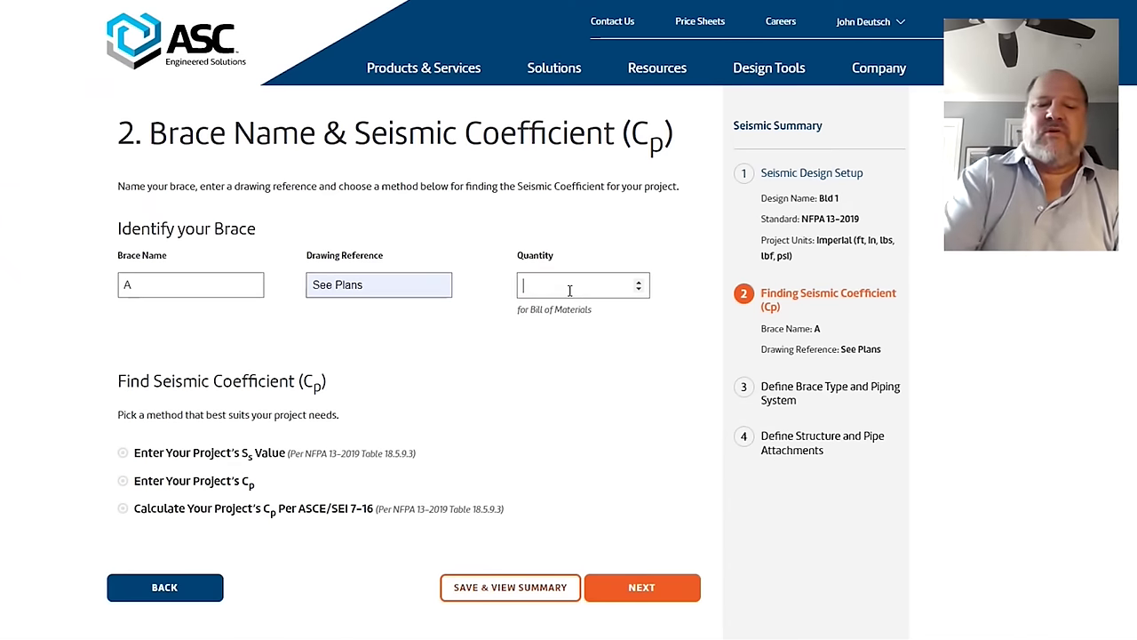
text(1)
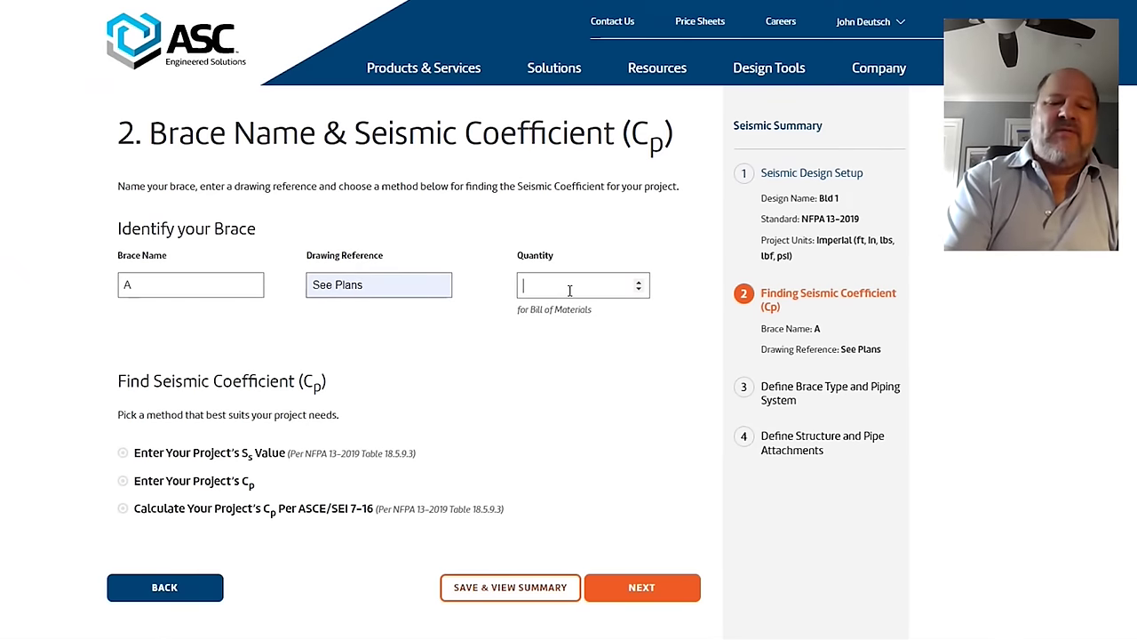
text(23)
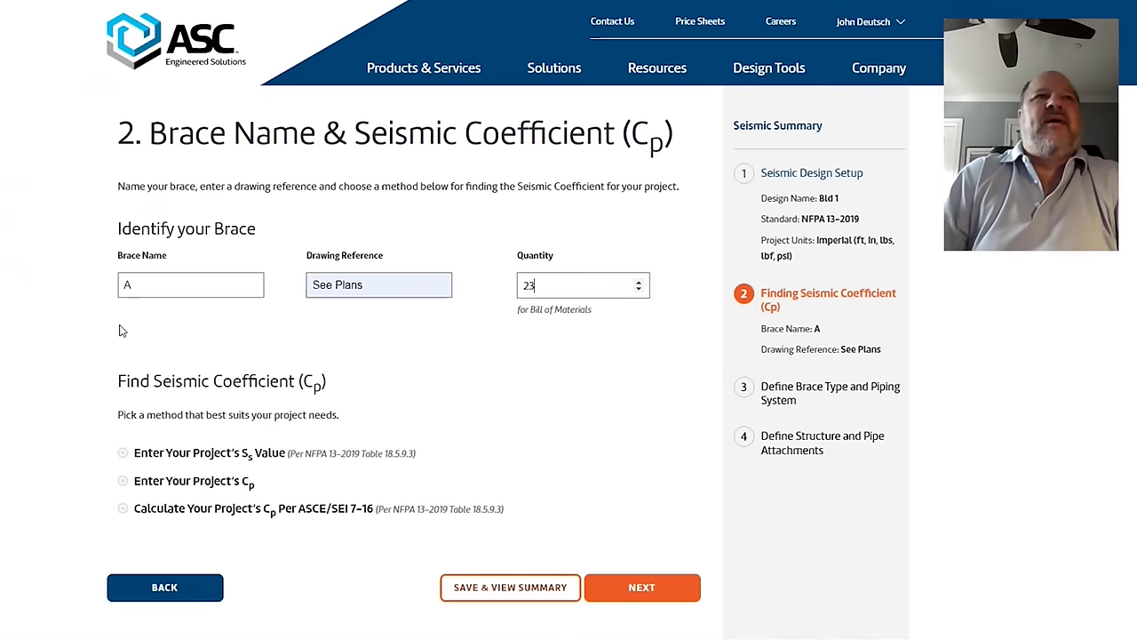
scroll(124, 333, down, 2)
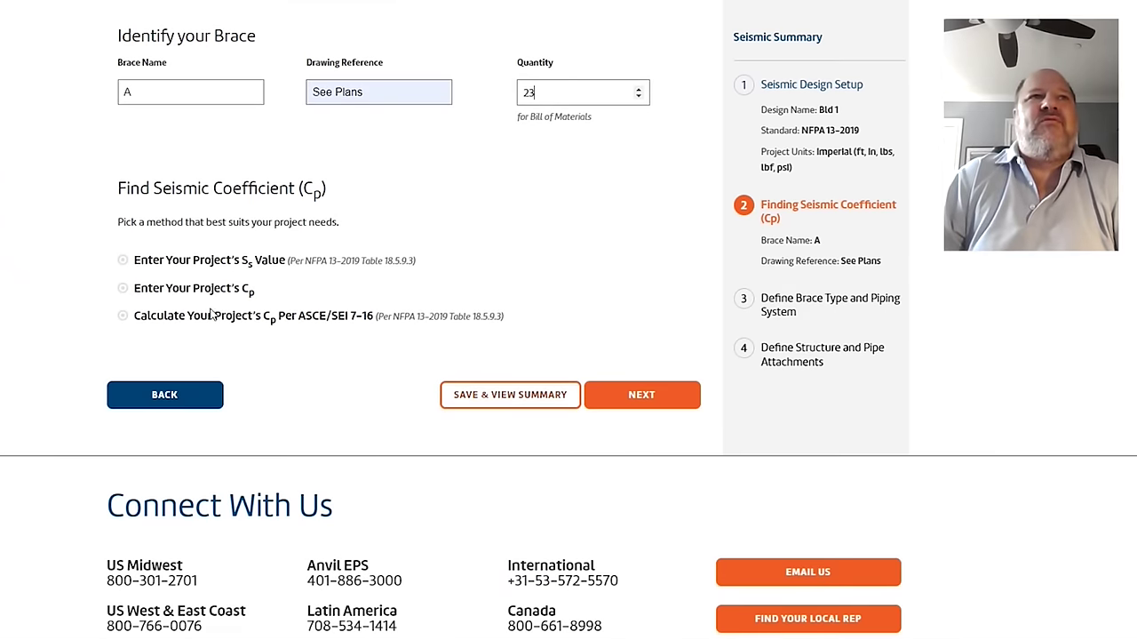
Step: Try a direct Cp of .75, then switch to entering an Ss value of 1.5
click(124, 290)
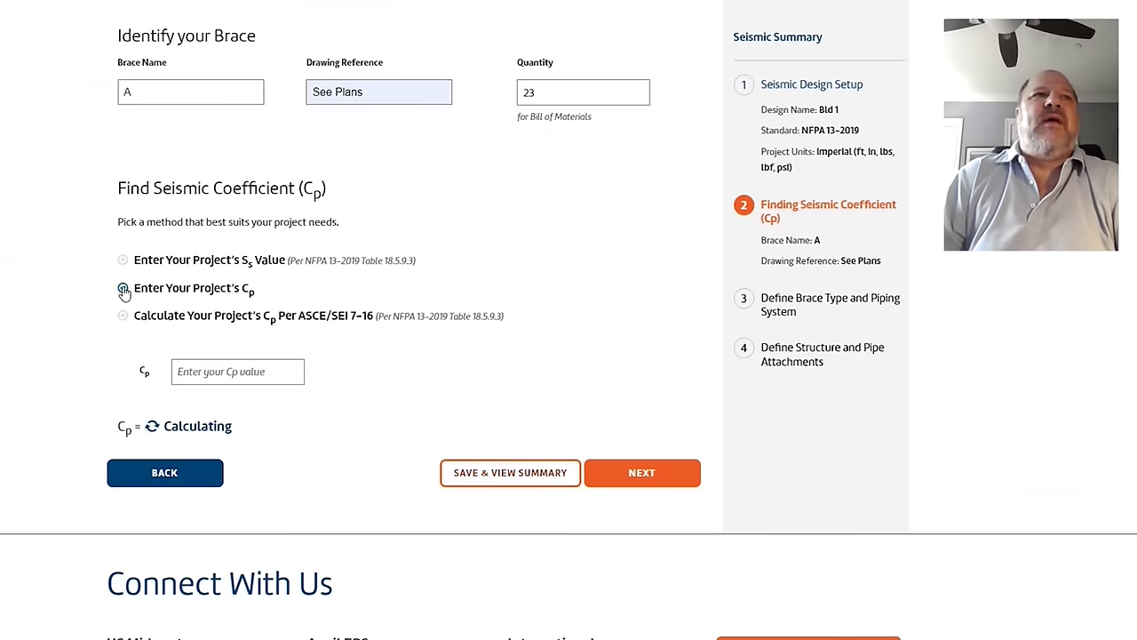
click(201, 372)
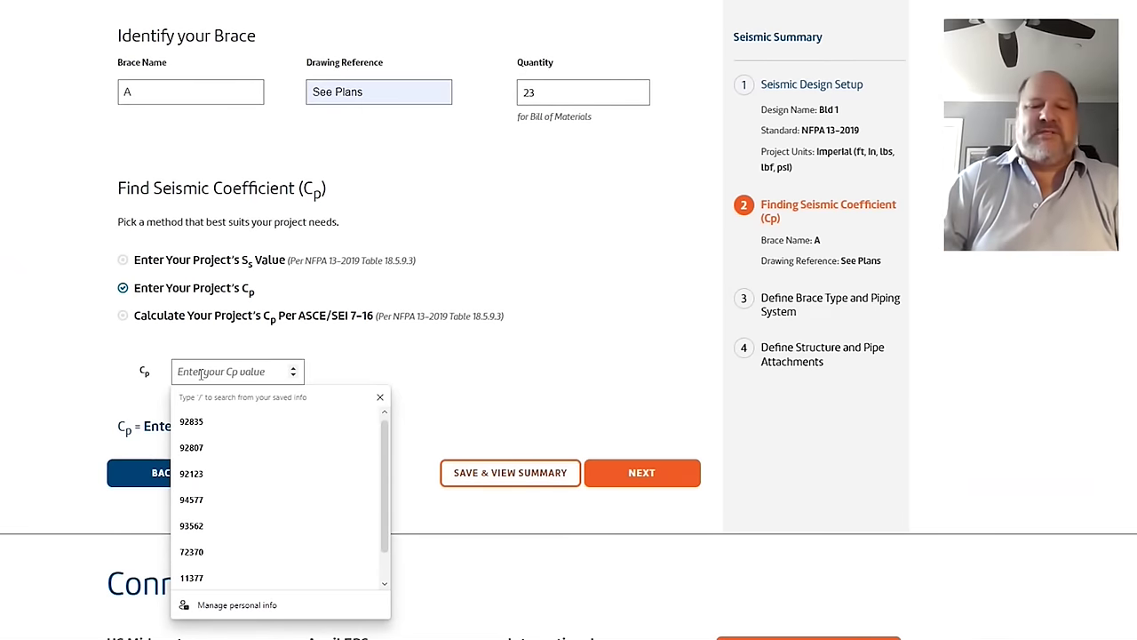
text(.75)
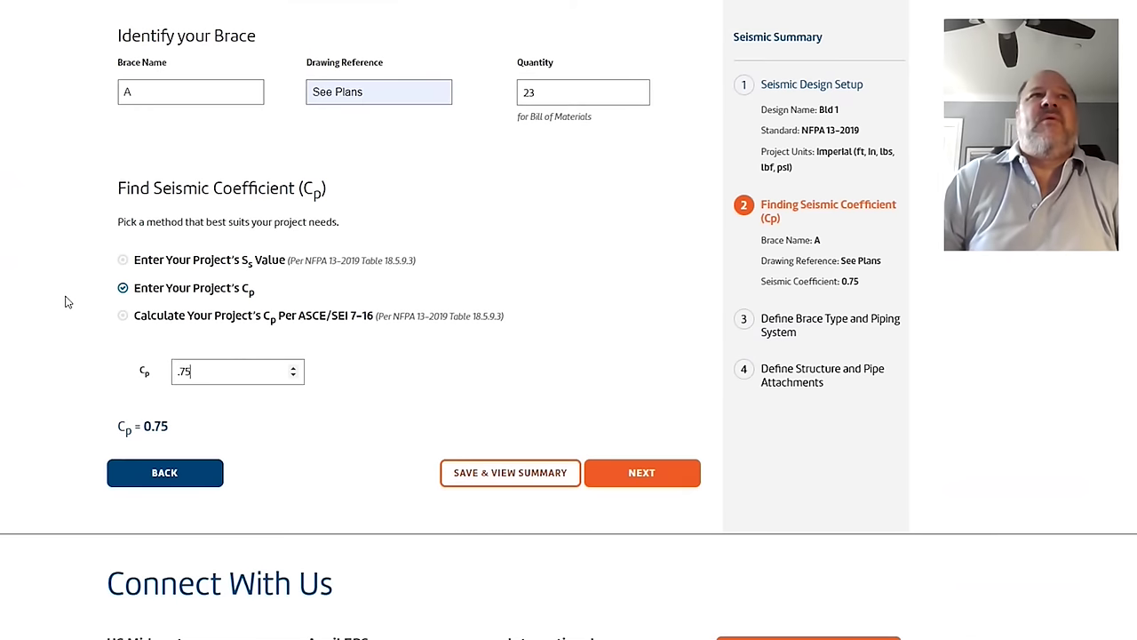
click(126, 263)
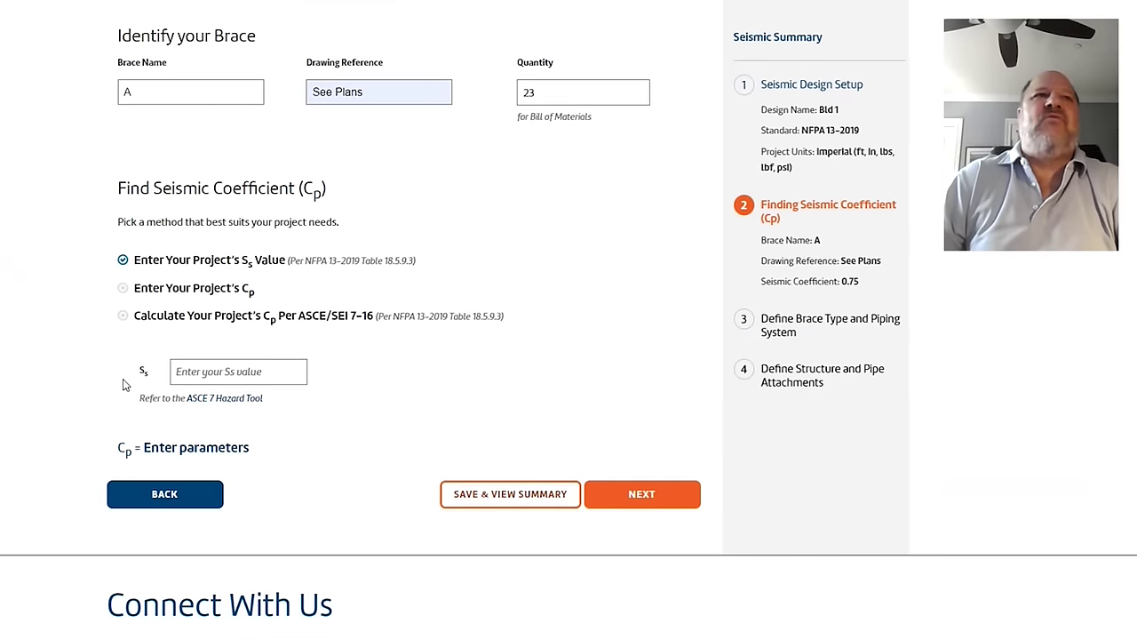
click(187, 374)
text(1.5)
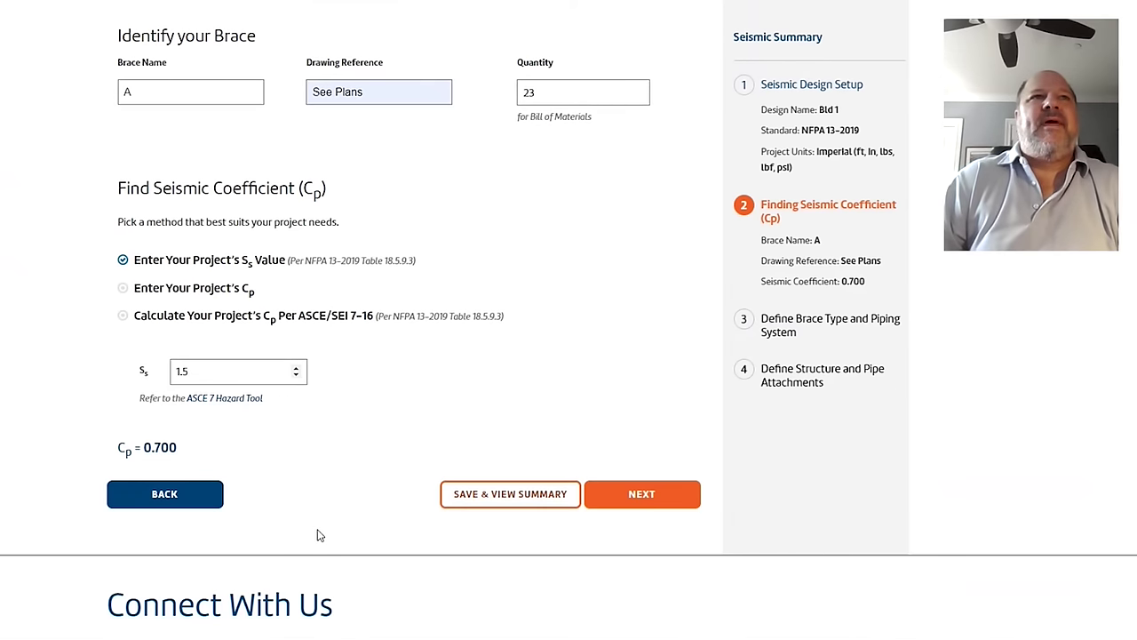
Step: Review the Ss-to-Cp table on slide 5, then return to the Seis Brace form
key(alt+Tab)
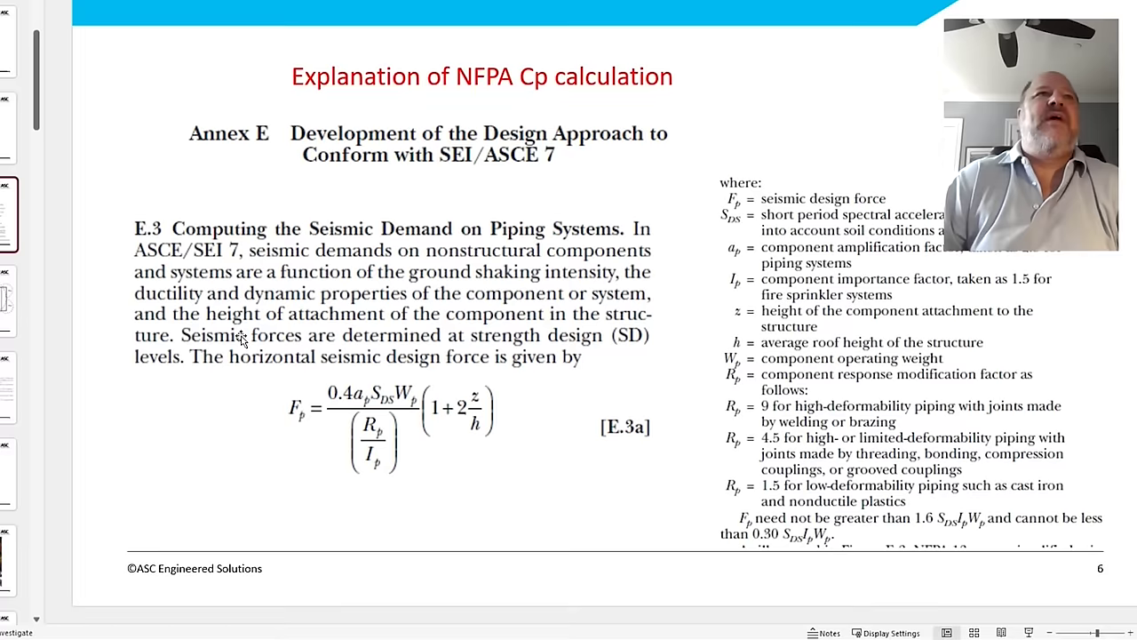
scroll(304, 303, up, 1)
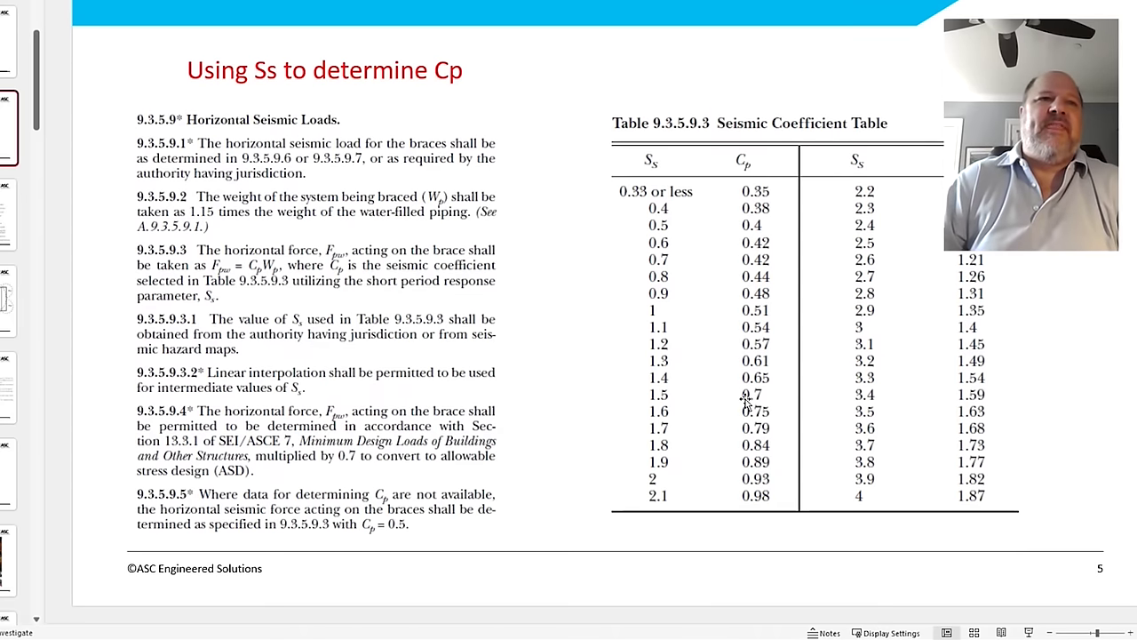
mouse_move(26, 638)
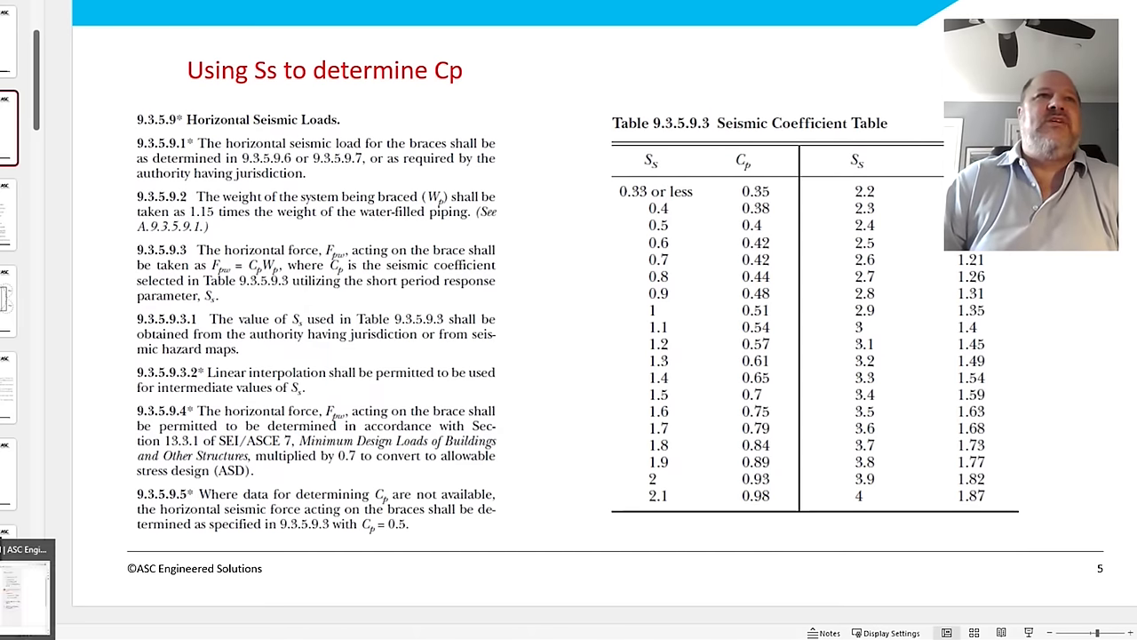
click(27, 587)
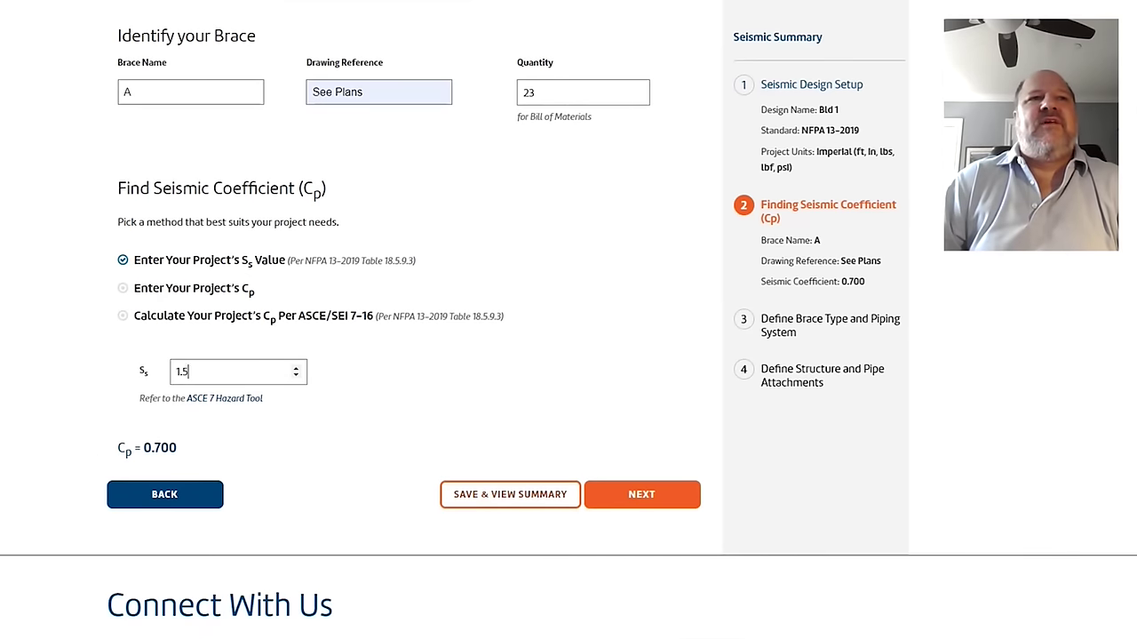
Step: Bring up the 'Using Ss to determine Cp' slide with Table 9.3.5.9.3
key(alt+Tab)
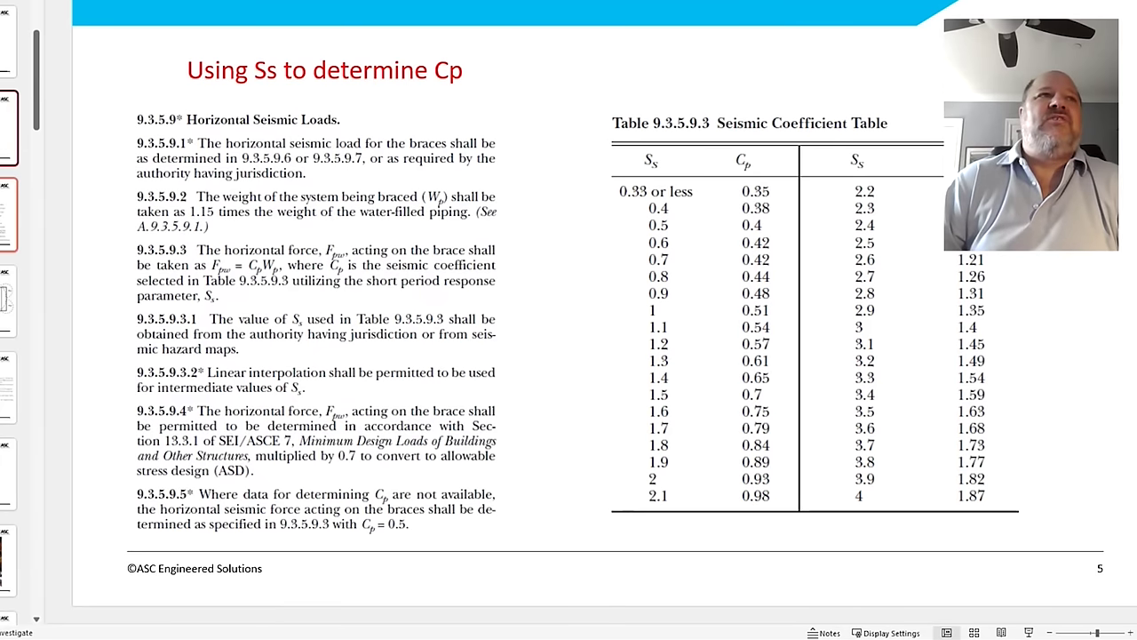
Step: Read the NFPA Cp calculation slide, then go back to the Ss-to-Cp table slide
click(9, 216)
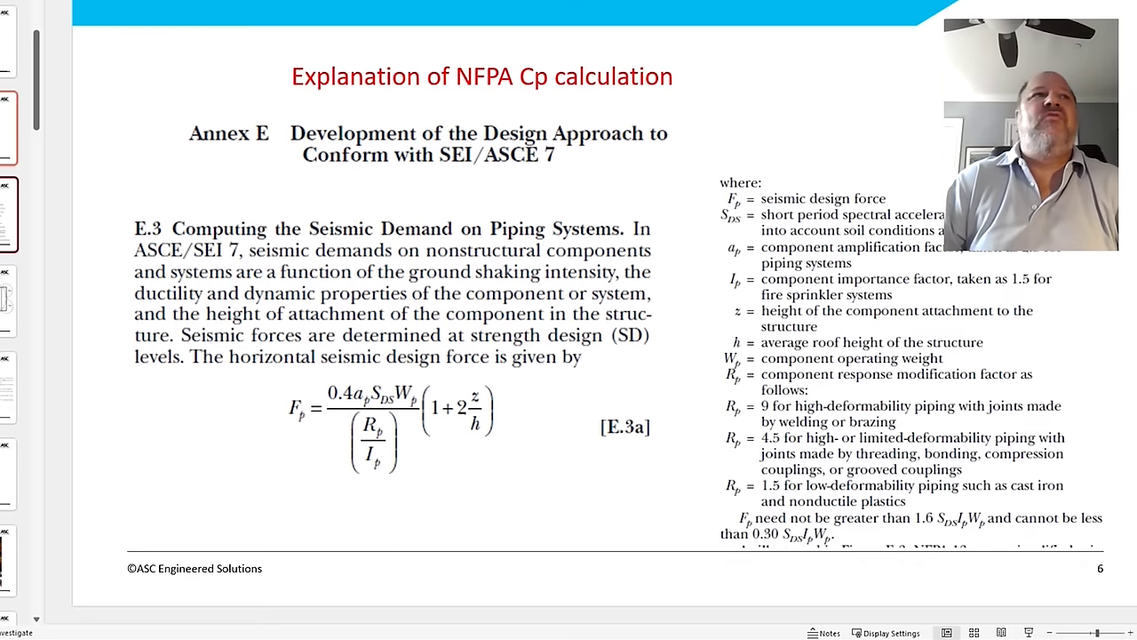
click(9, 129)
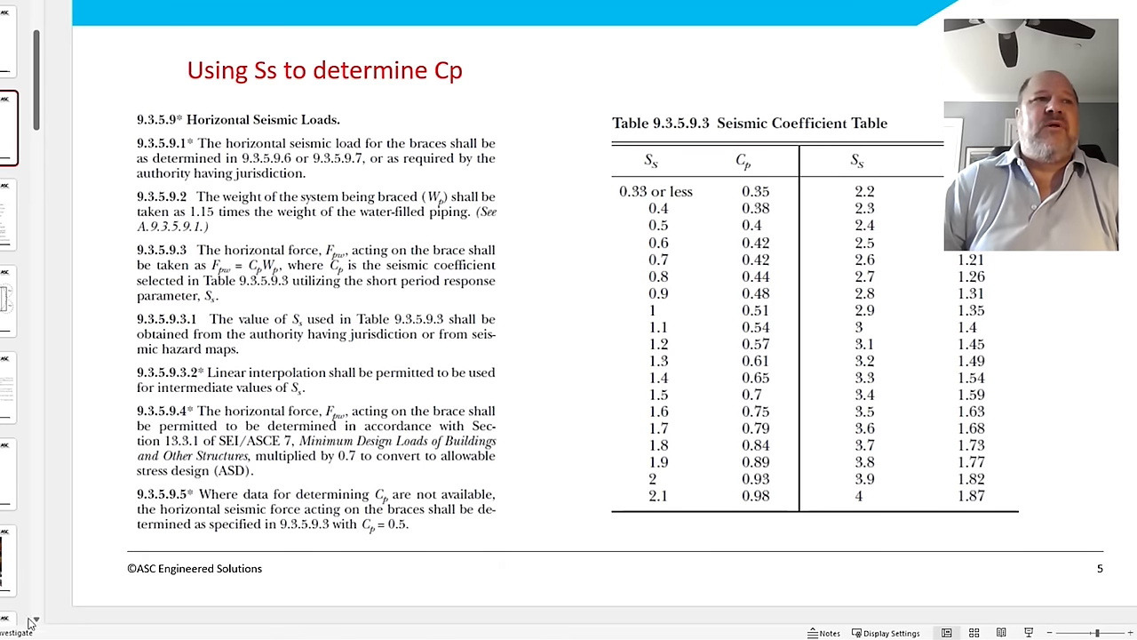
Step: Calculate Cp per ASCE/SEI 7-16 with site class D – Stiff Soil
key(alt+Tab)
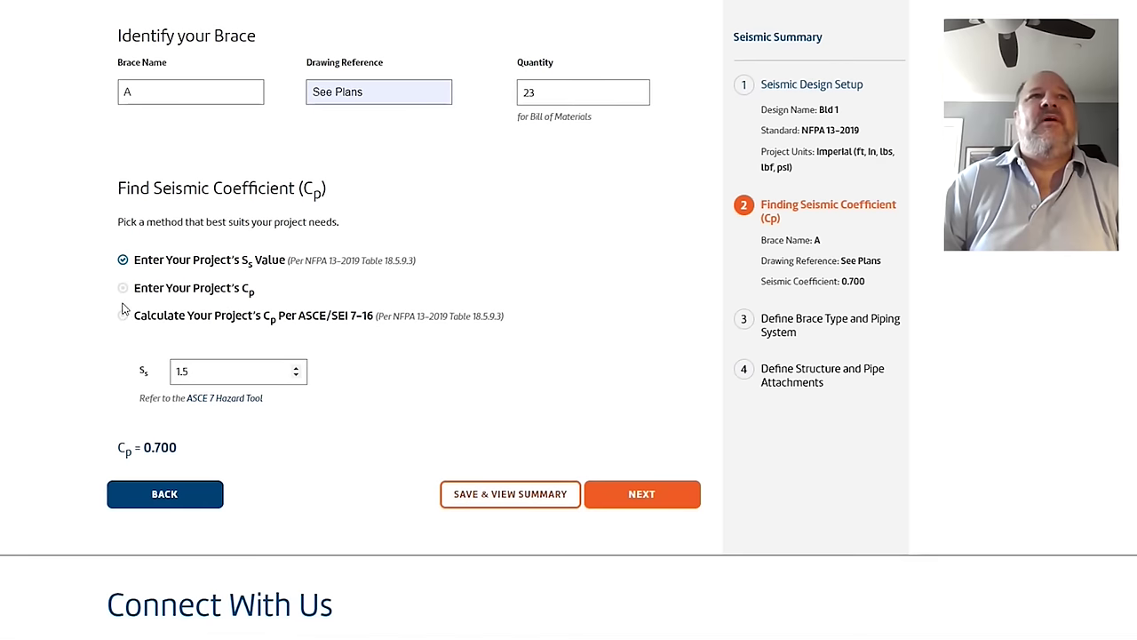
click(123, 316)
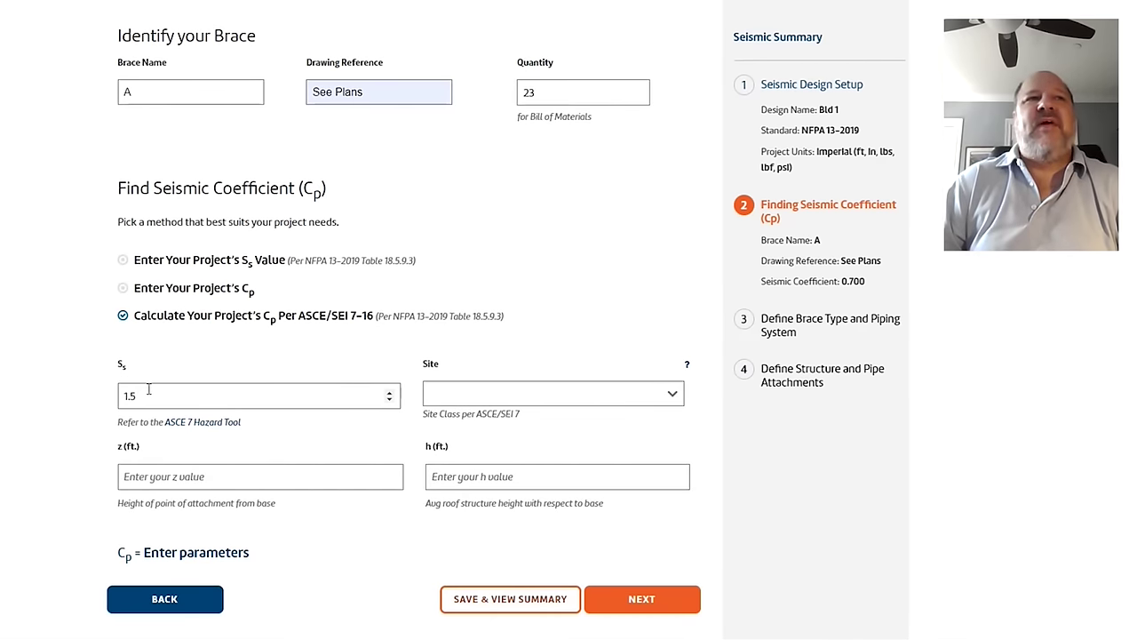
click(573, 401)
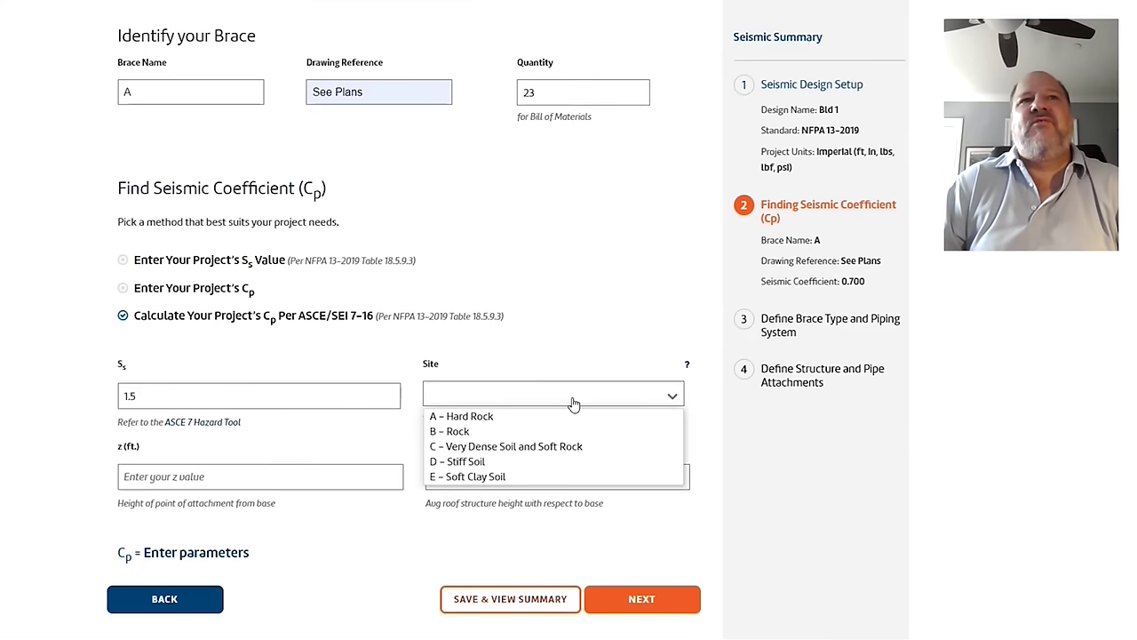
click(462, 462)
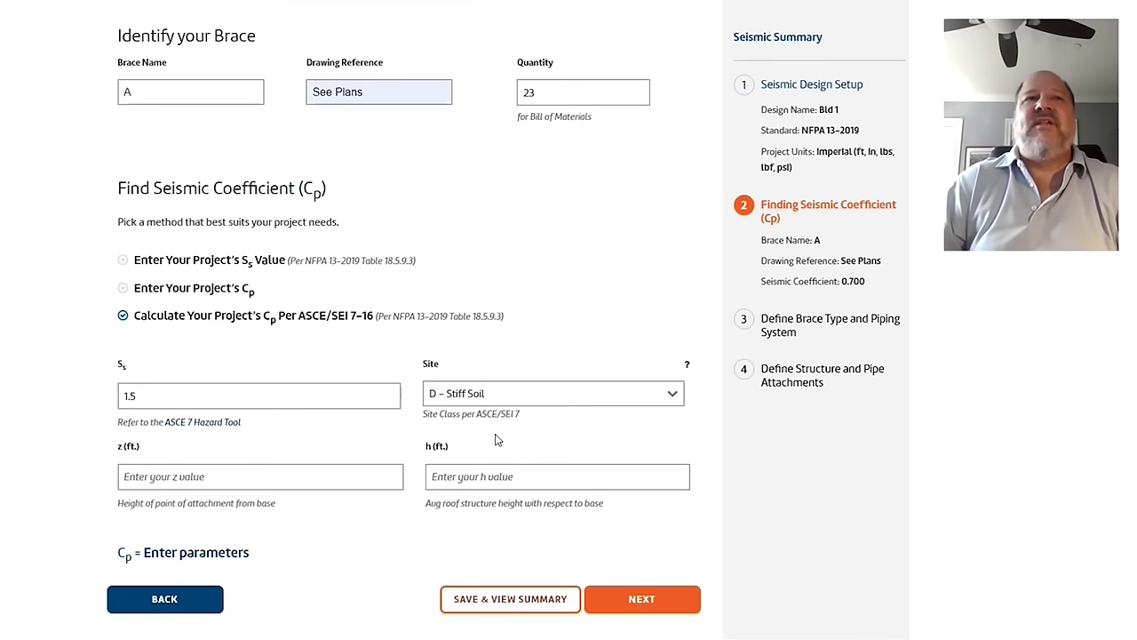
Step: Enter 100 ft for both the average roof height h and attachment height z
scroll(497, 439, down, 2)
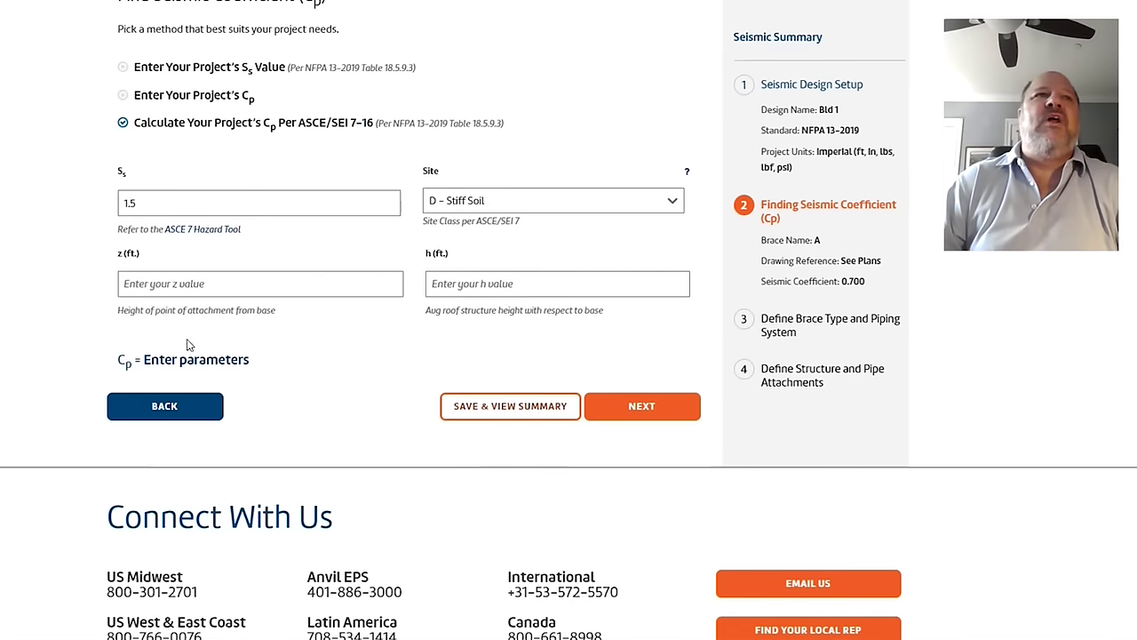
click(440, 284)
text(100)
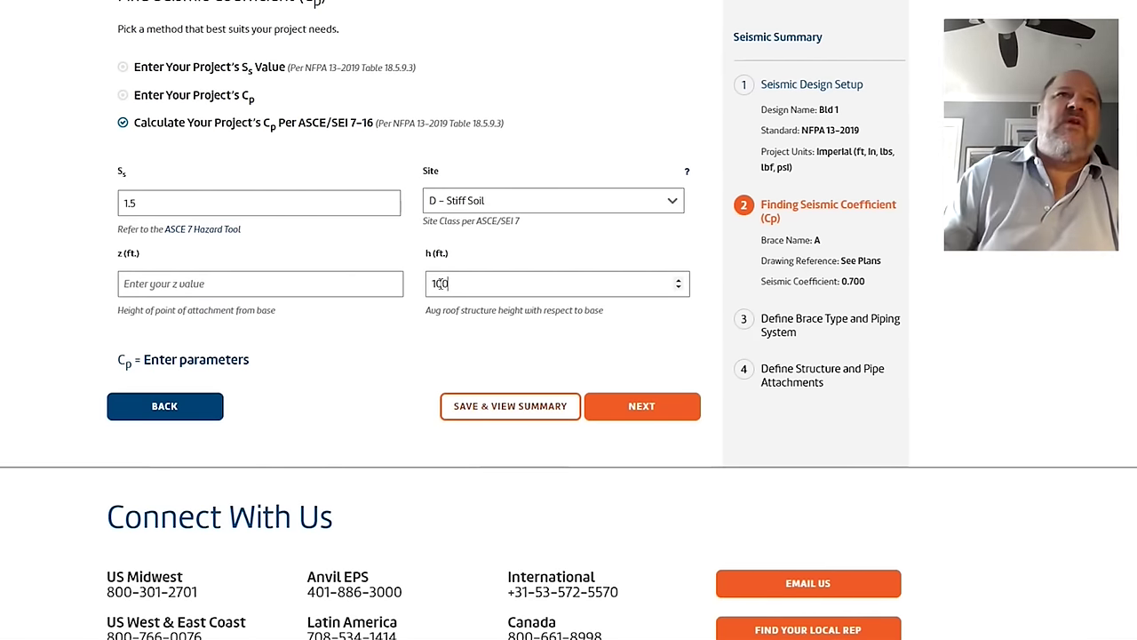
click(151, 284)
text(100)
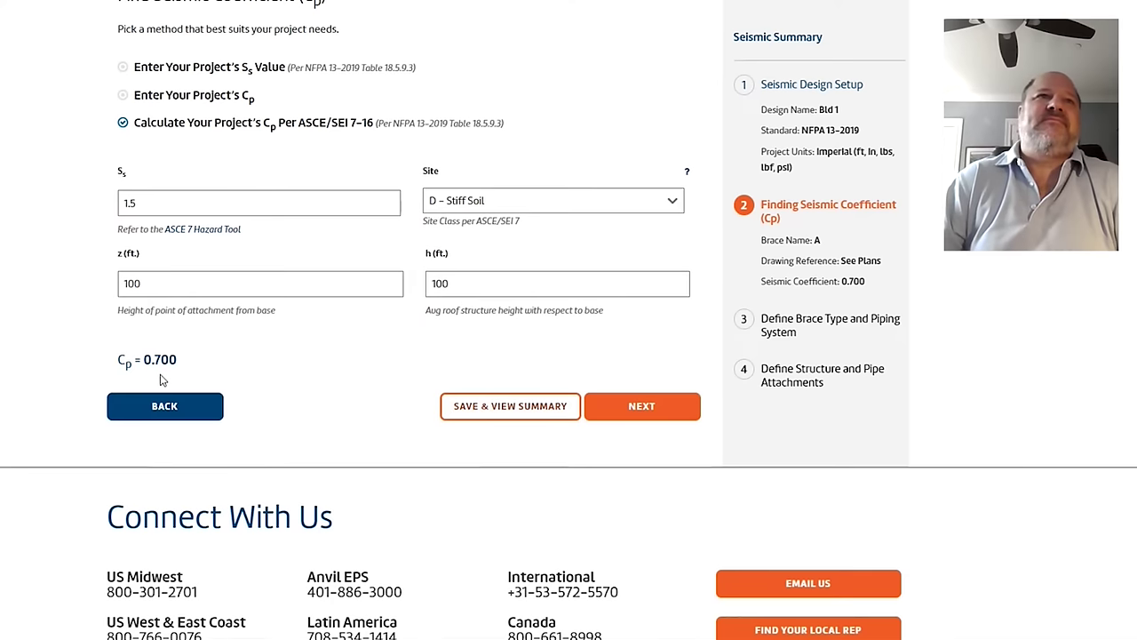
Step: Set site class A – Hard Rock and z to 50 ft for Cp 0.374, then show the Ss-to-Cp slide
click(513, 204)
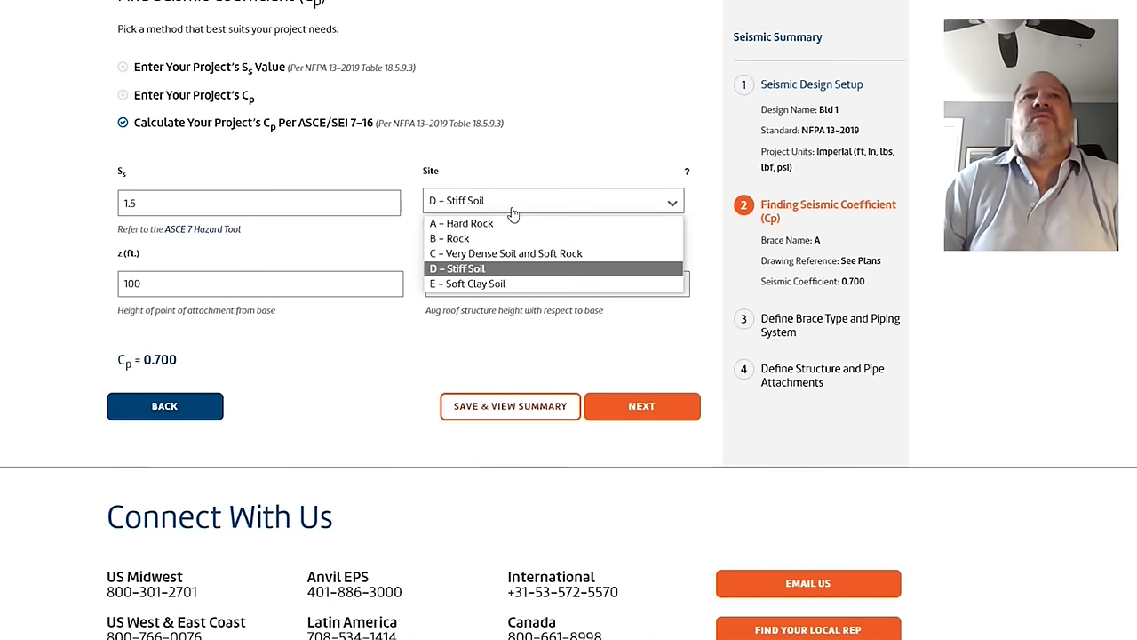
click(512, 223)
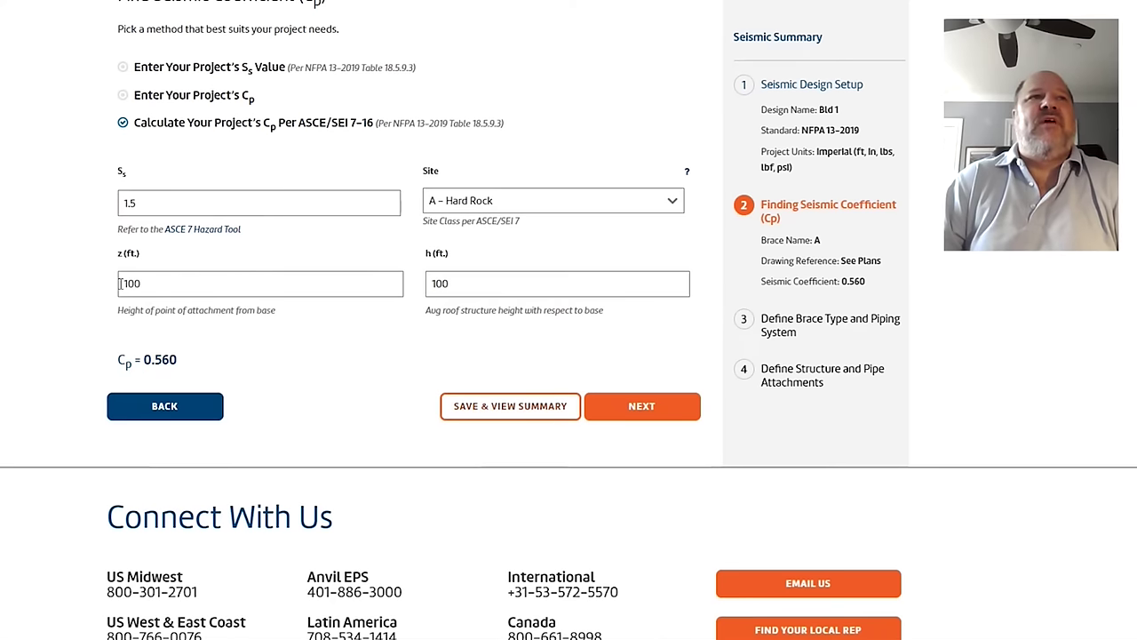
drag(149, 283, 3, 283)
text(50)
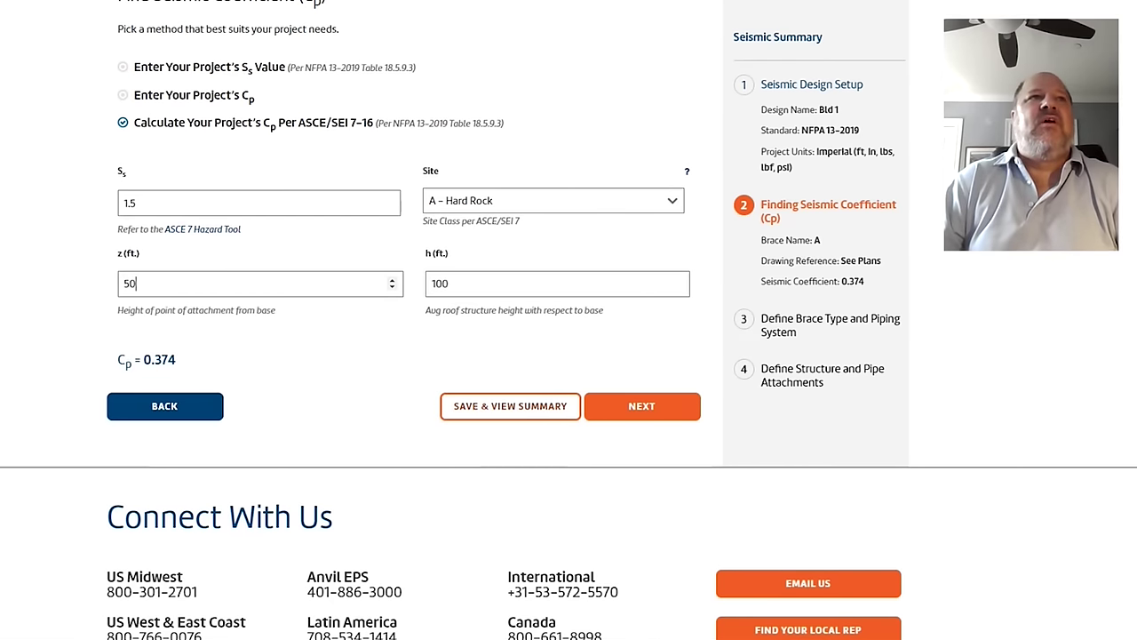
key(alt+Tab)
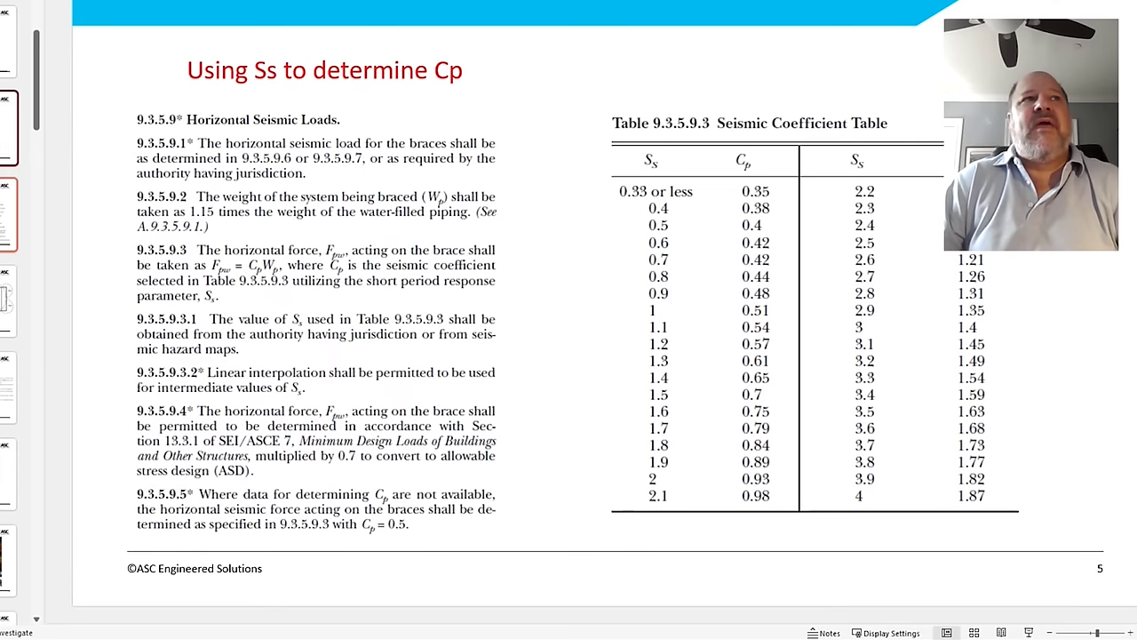
Step: Show slide 6 on the NFPA Cp calculation, then return to the Seis Brace form
click(9, 215)
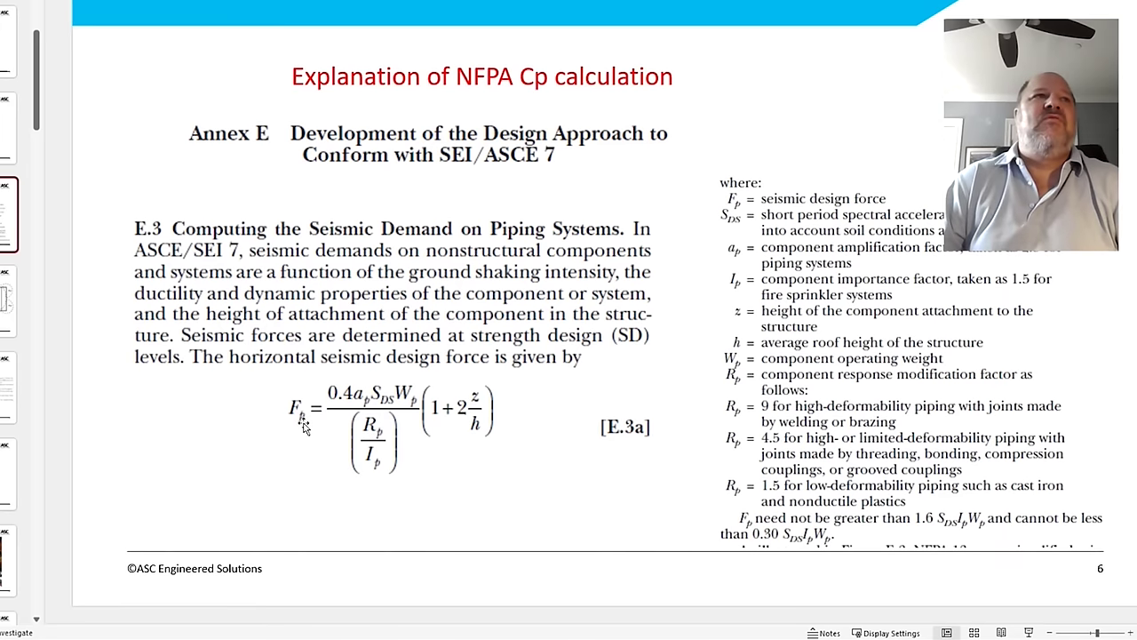
key(alt+Tab)
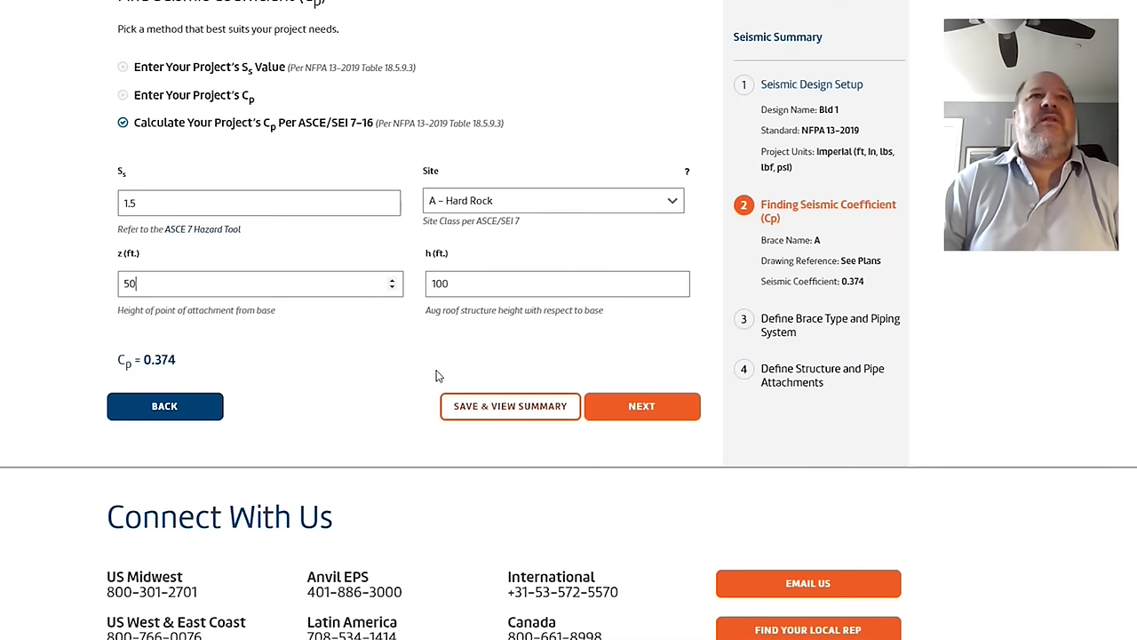
click(665, 413)
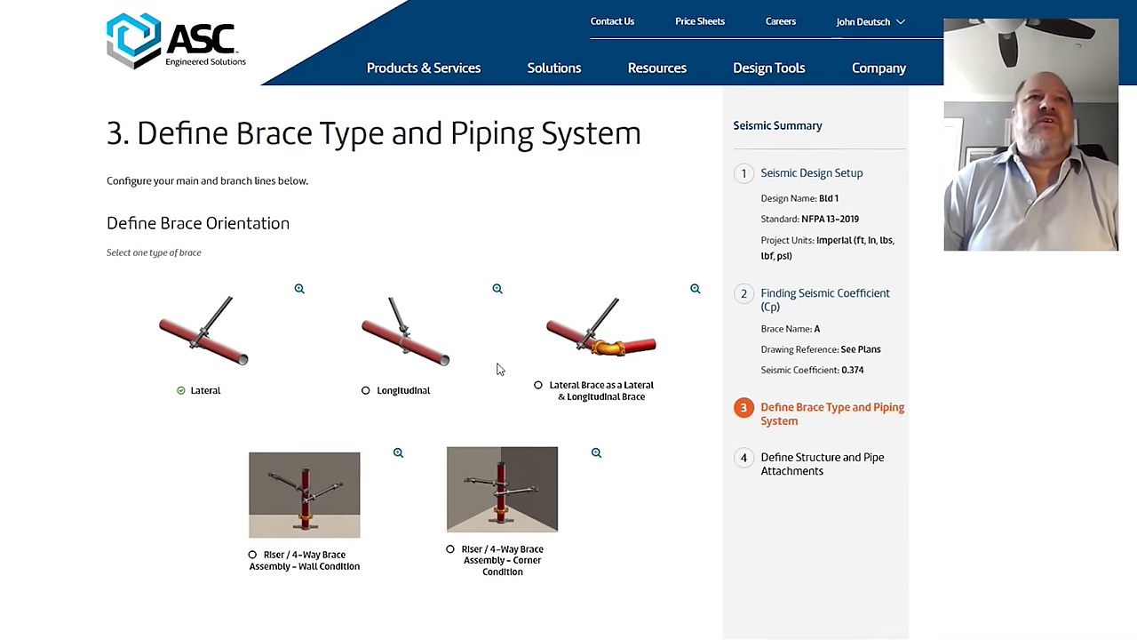
scroll(498, 369, down, 1)
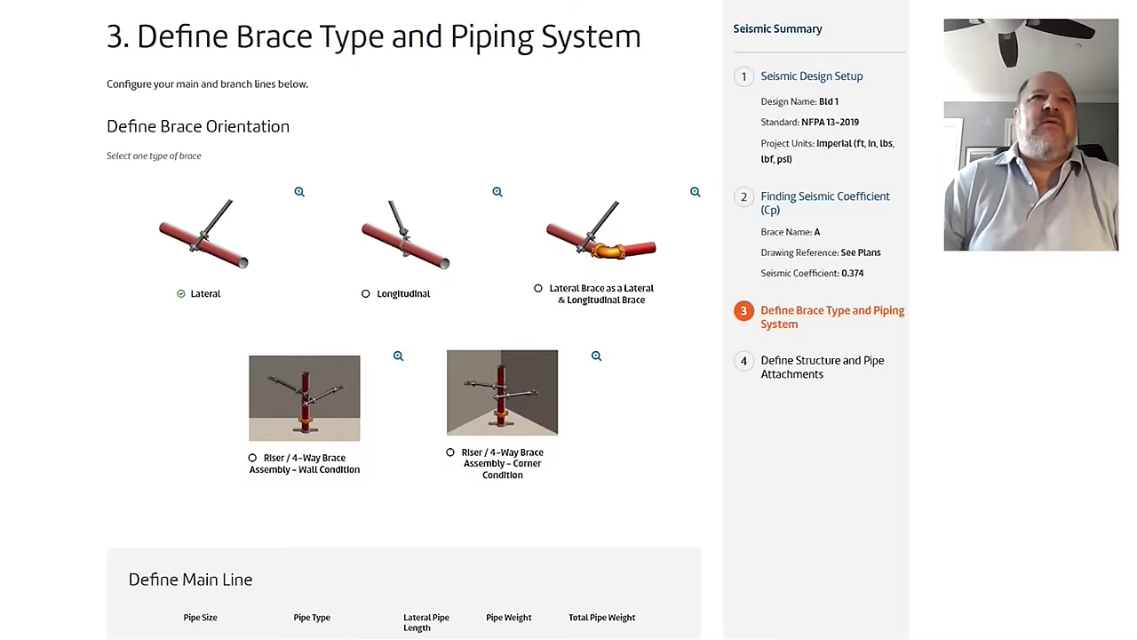
Step: Advance the deck to slide 7, 'Sway Bracing in 2 directions', then return to the web form
key(alt+Tab)
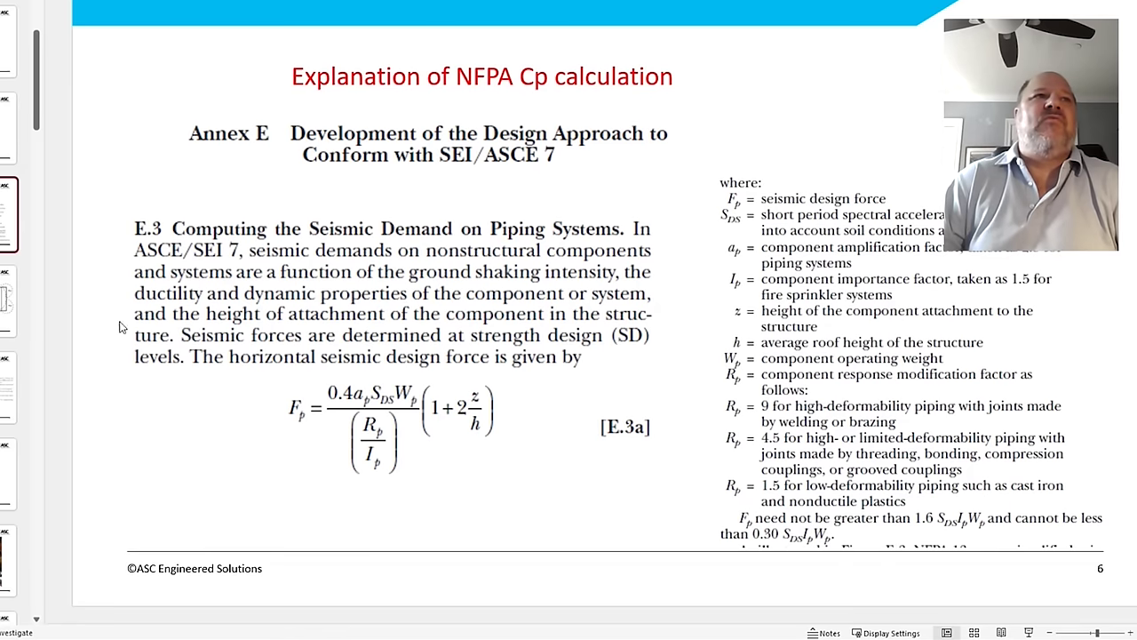
key(Page_Down)
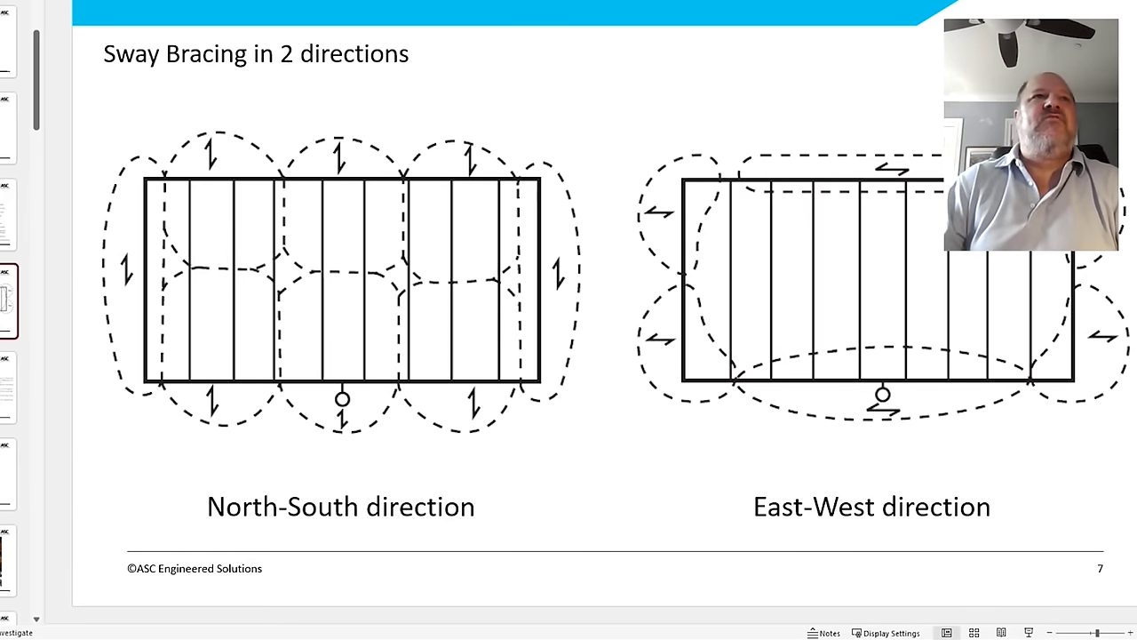
key(alt+Tab)
Step: Give the main line Pipe Size 4 NPS, Pipe Type Steel Sch 10 and a 40 ft lateral length
scroll(172, 294, down, 4)
click(218, 292)
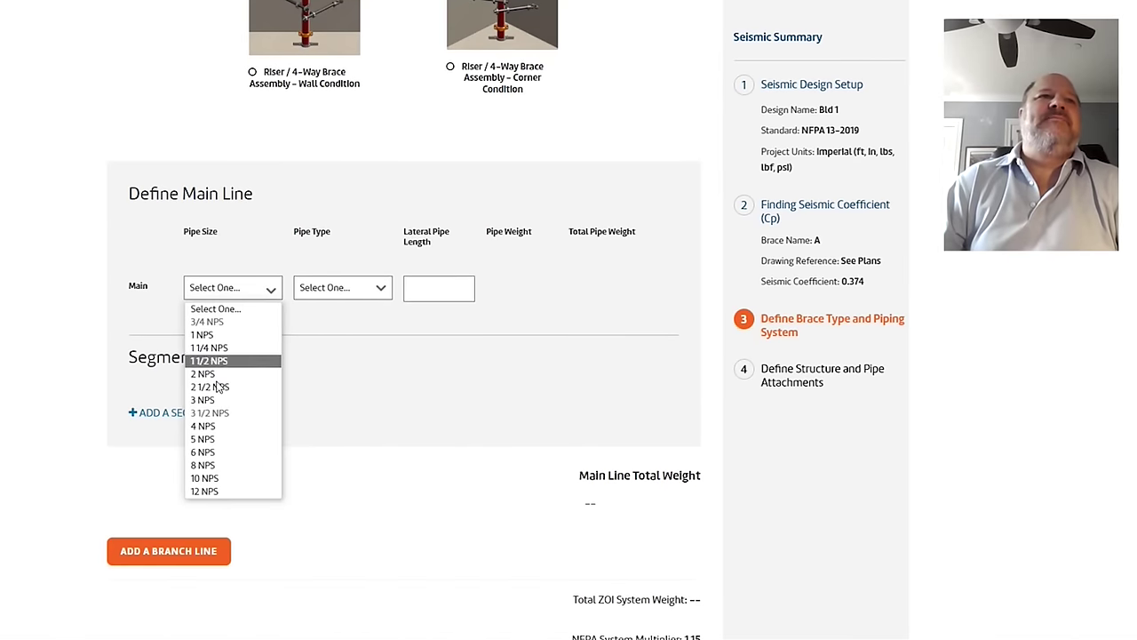
click(222, 430)
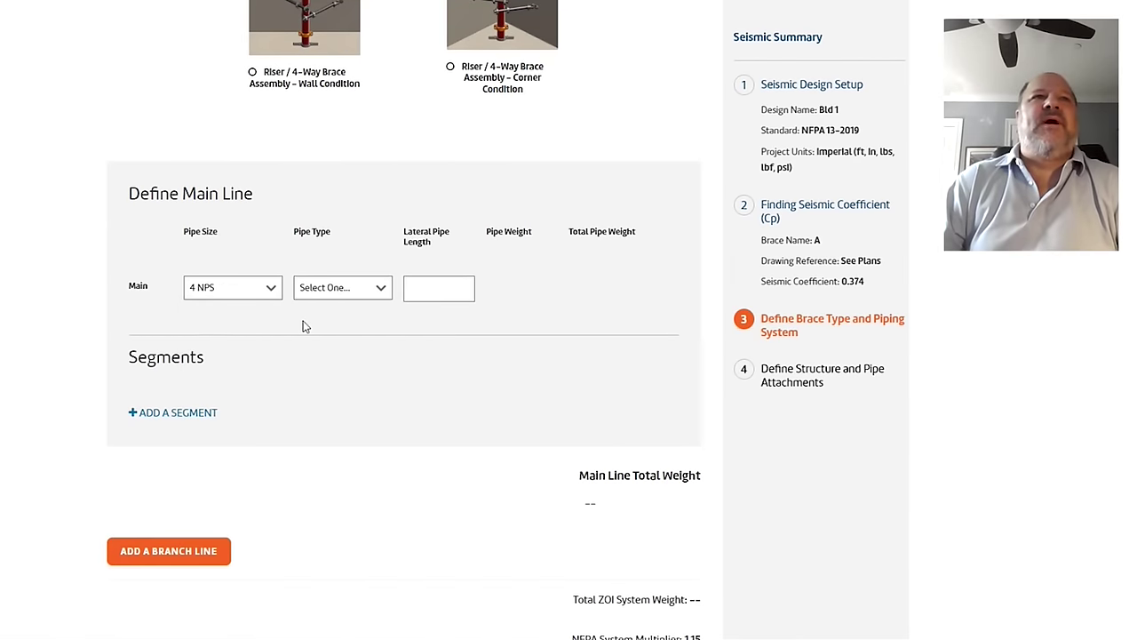
click(309, 294)
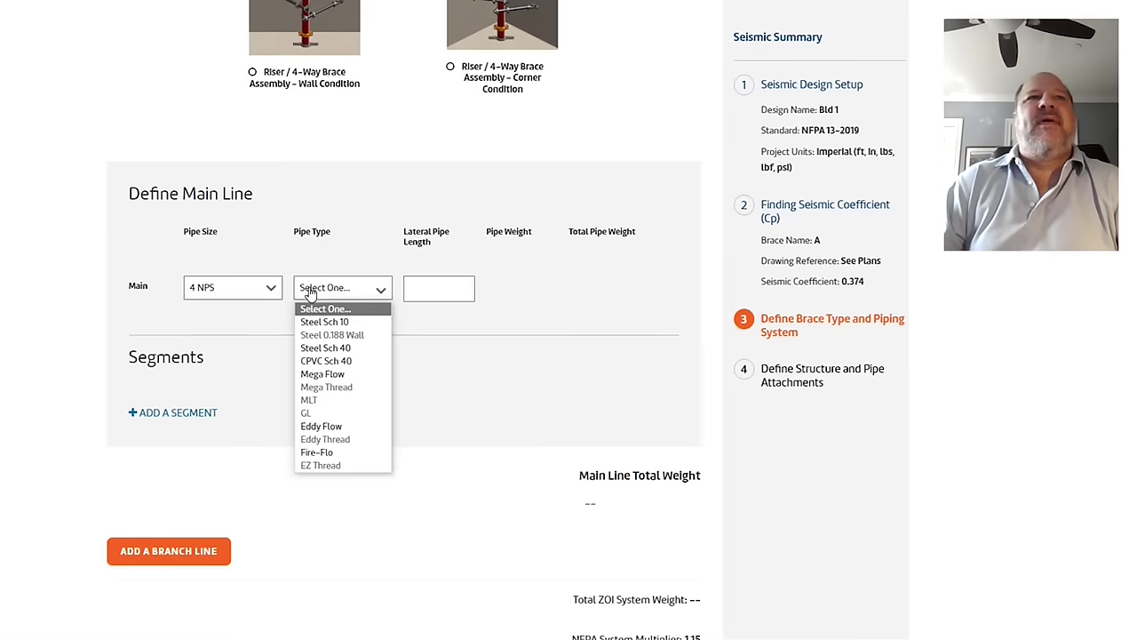
click(327, 321)
click(434, 284)
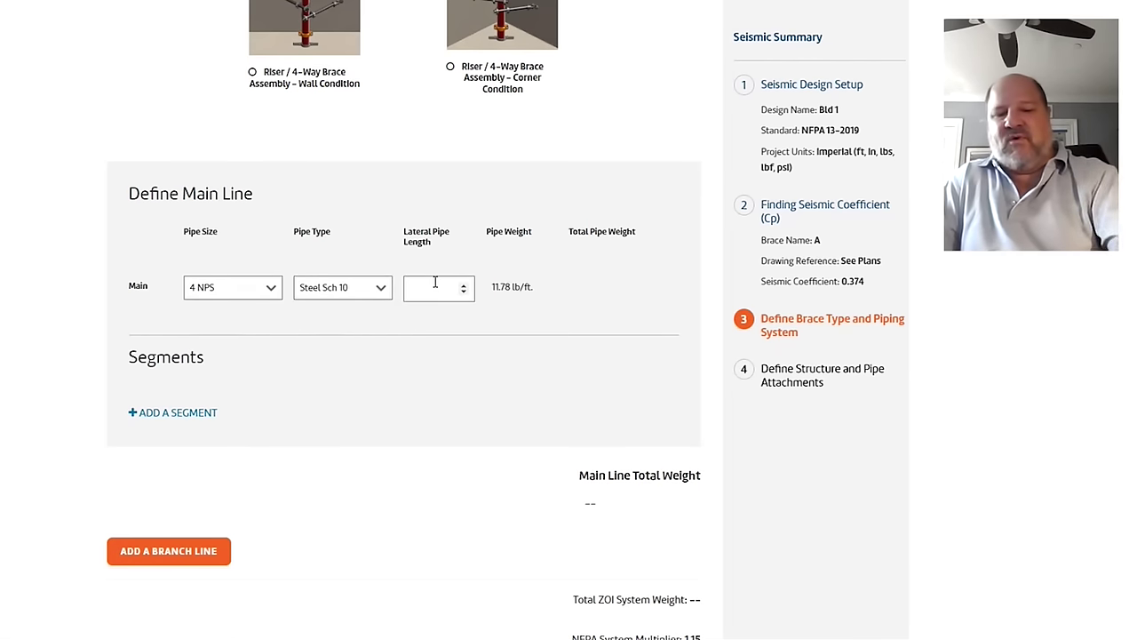
text(40)
scroll(369, 304, down, 3)
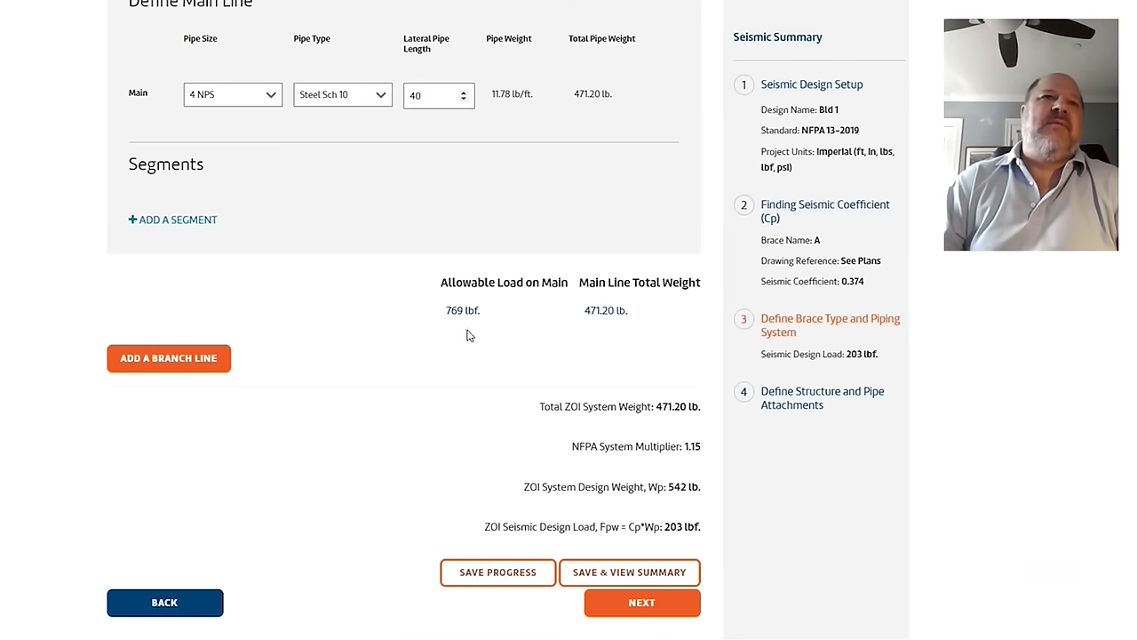
Step: Bring the presentation forward and advance to slide 8, 'Crossmain Deflection Tables'
mouse_move(318, 639)
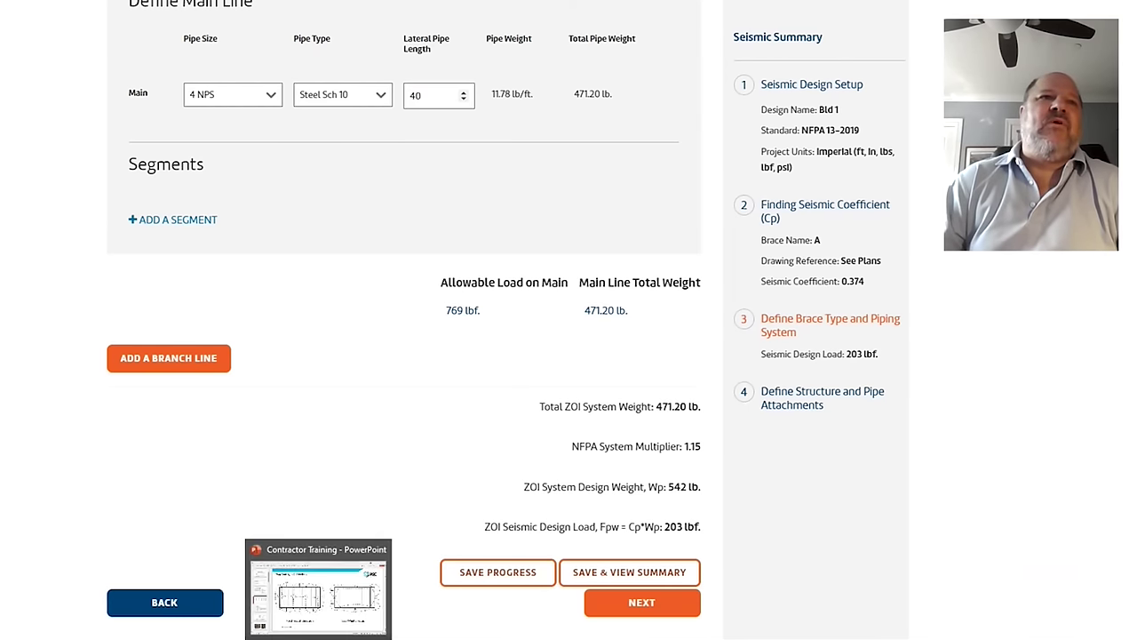
click(318, 591)
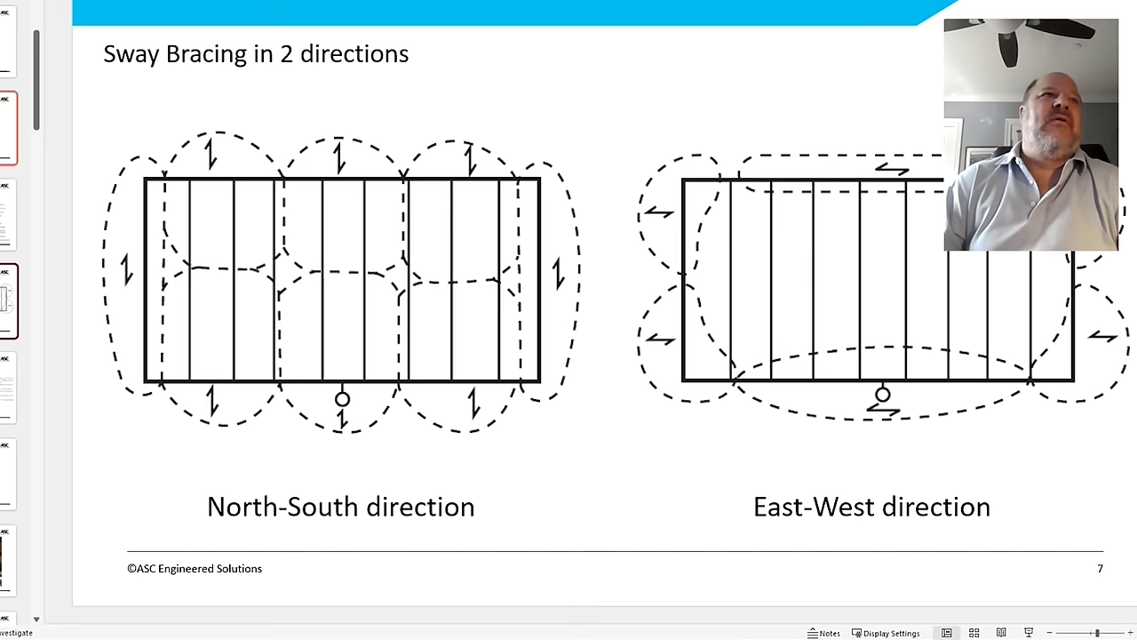
key(Page_Down)
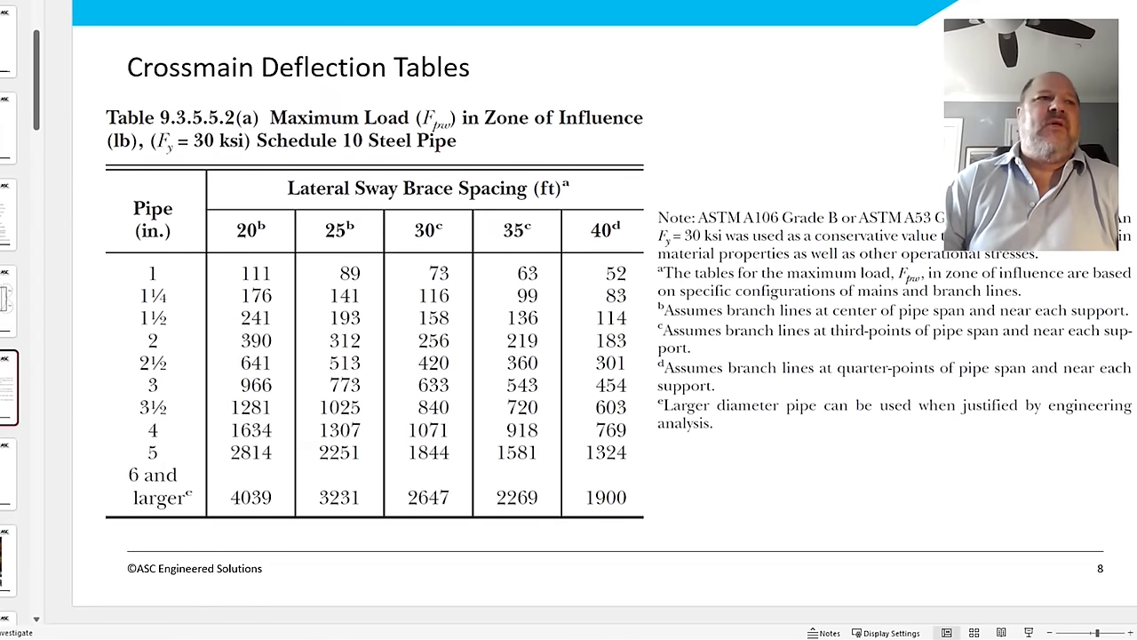
Step: Try Mega Flow and Eddy Flow as main-line pipe types, then revert to Steel Sch 10
key(alt+Tab)
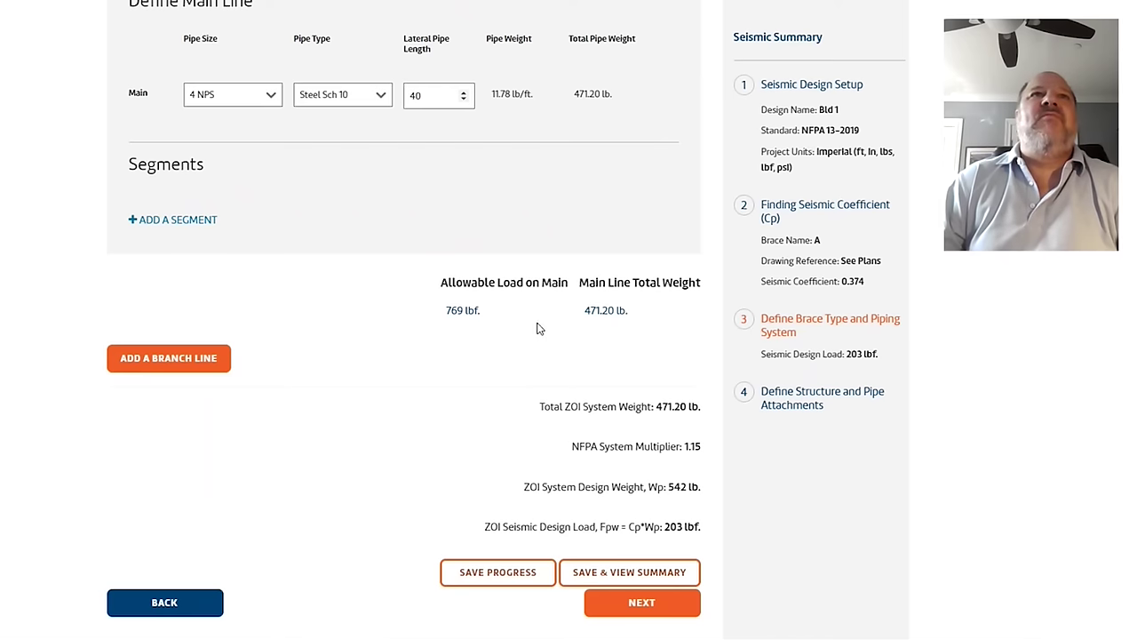
click(330, 96)
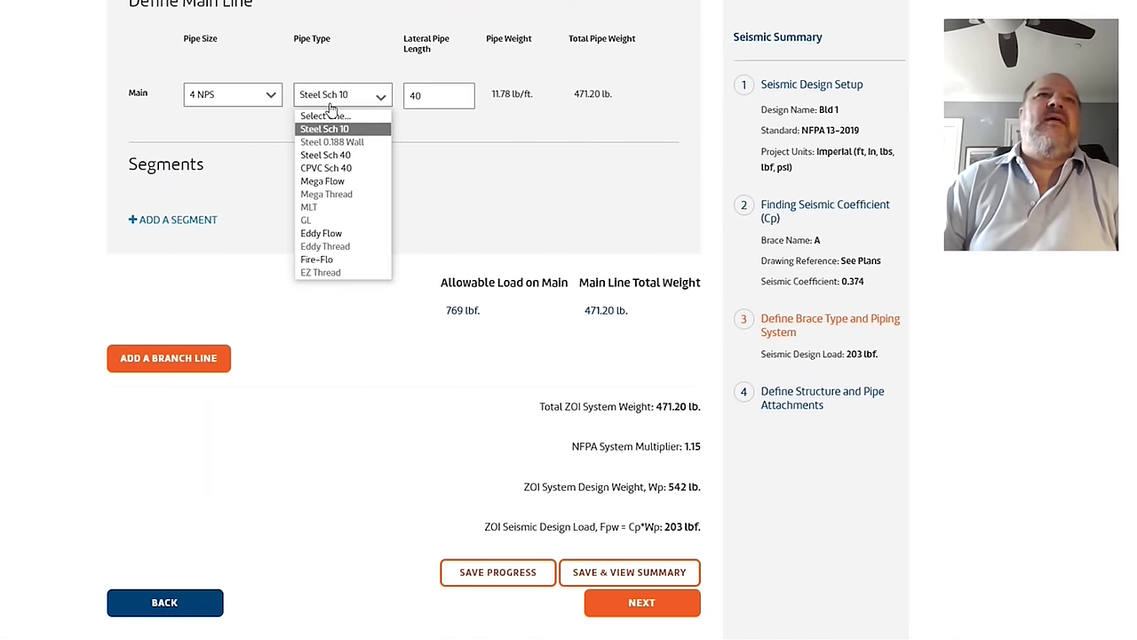
click(333, 182)
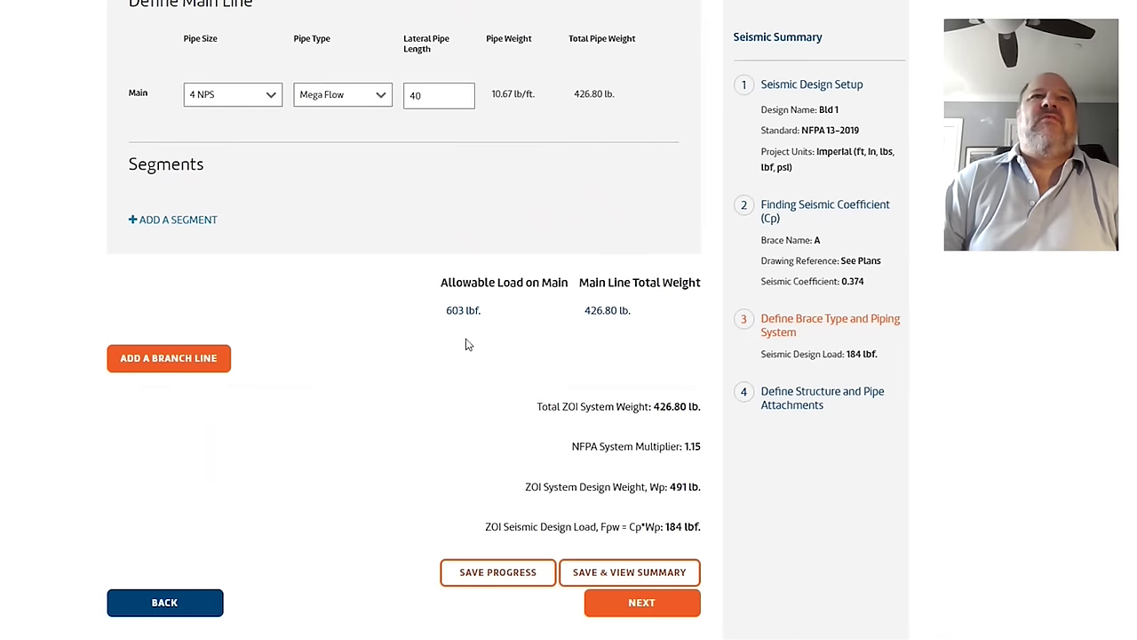
click(337, 96)
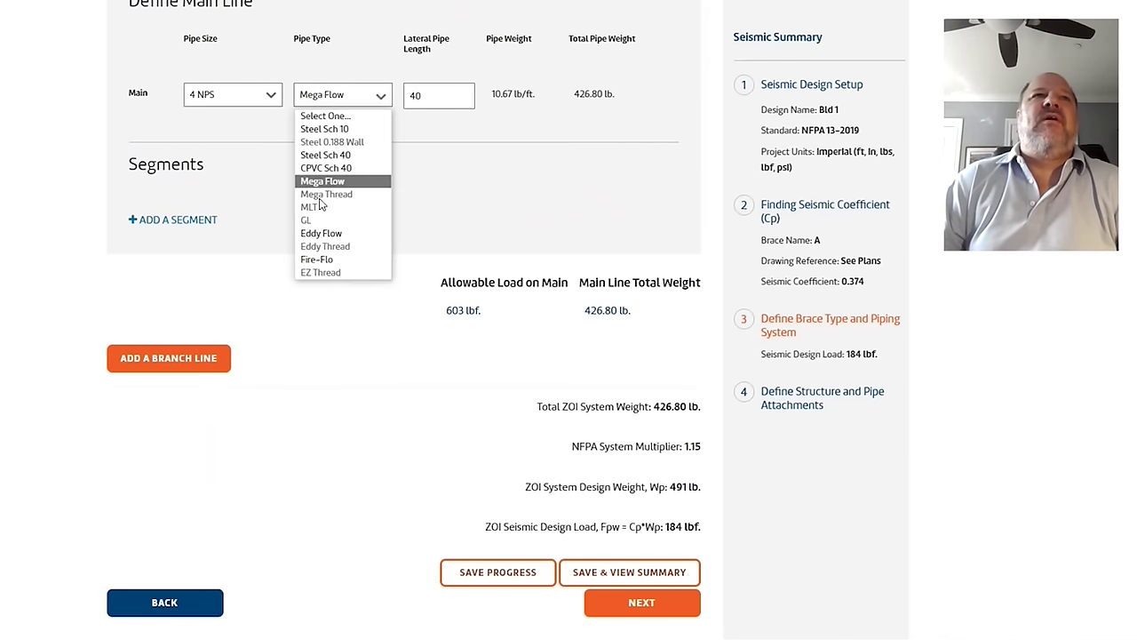
click(322, 234)
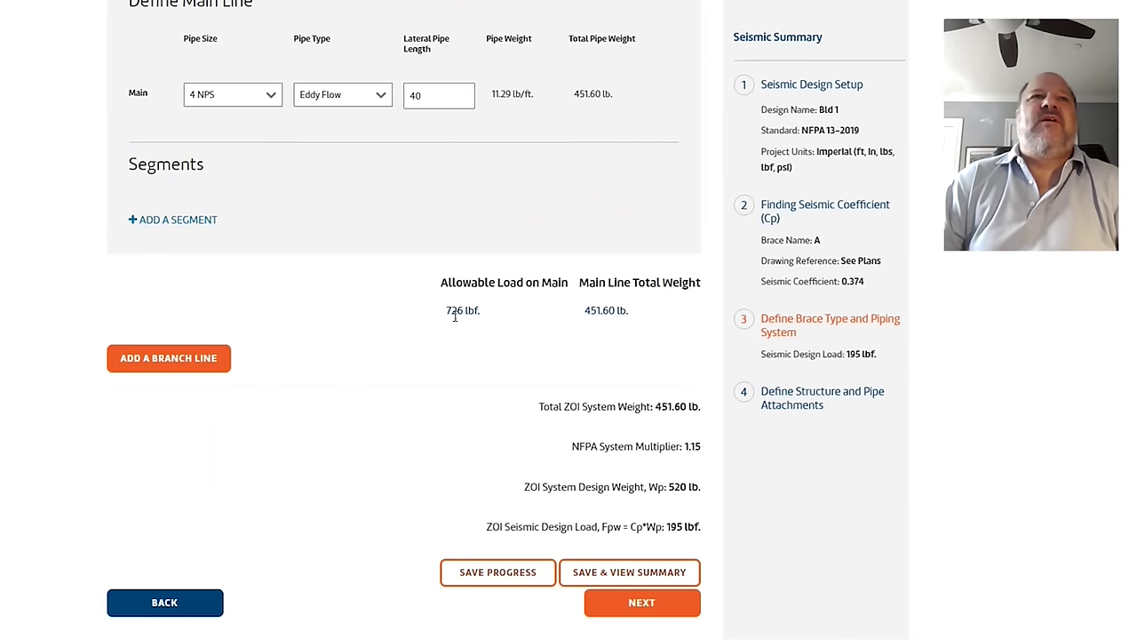
click(332, 98)
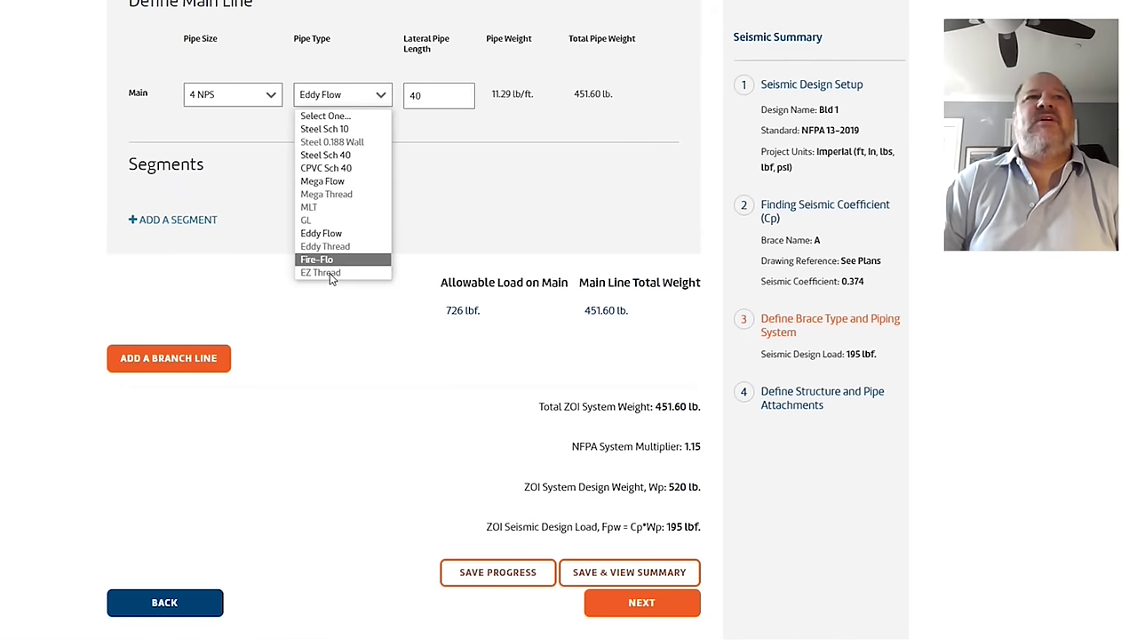
click(480, 224)
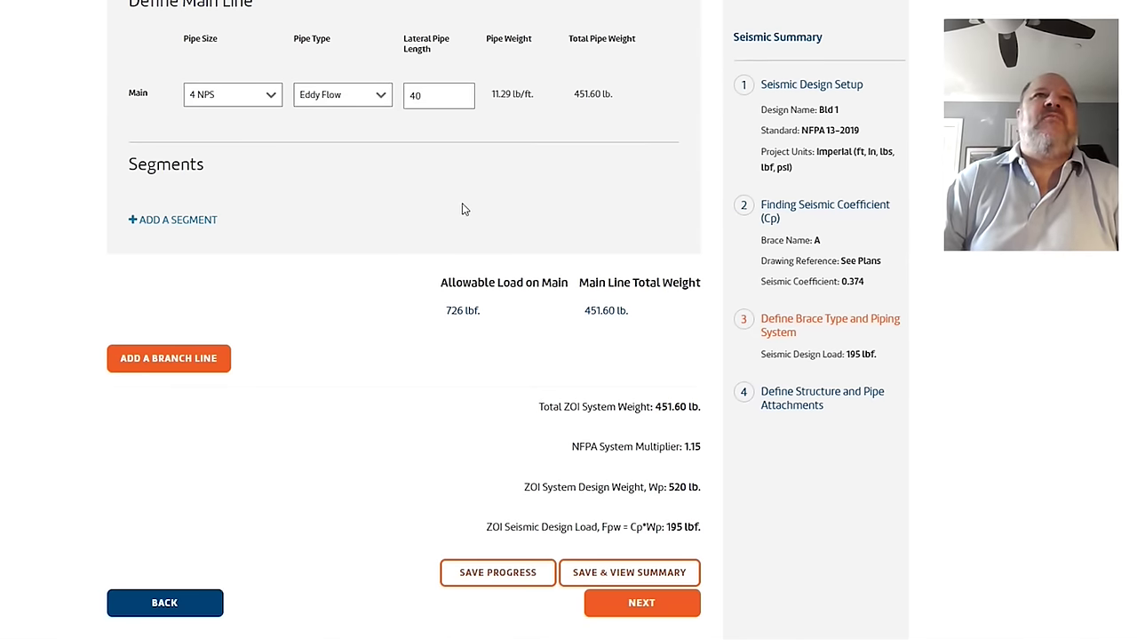
click(323, 100)
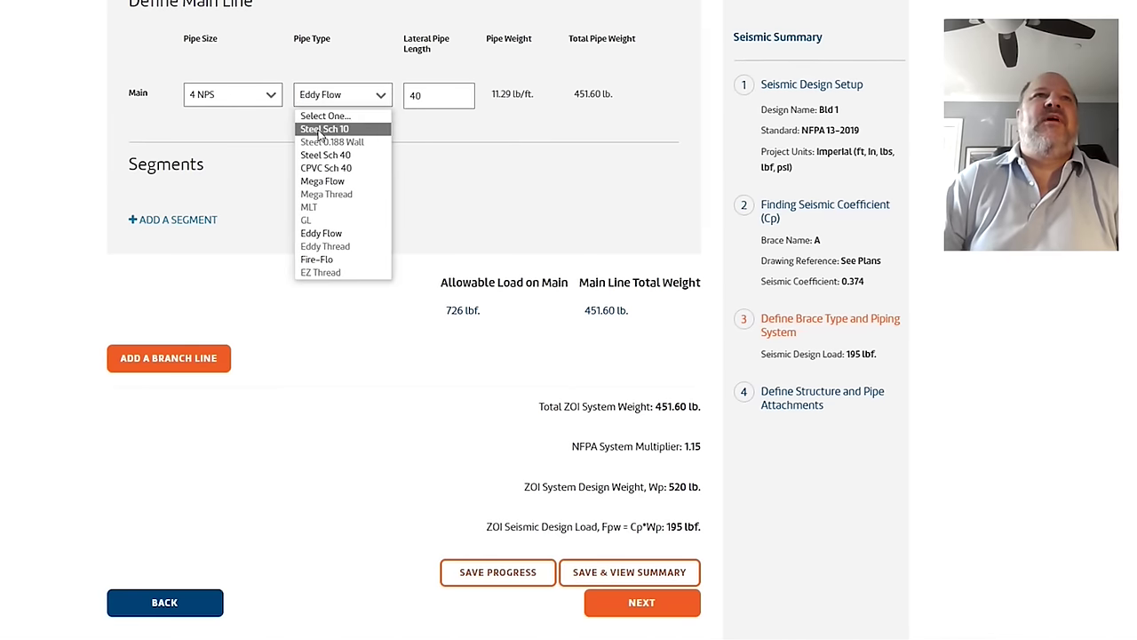
click(321, 129)
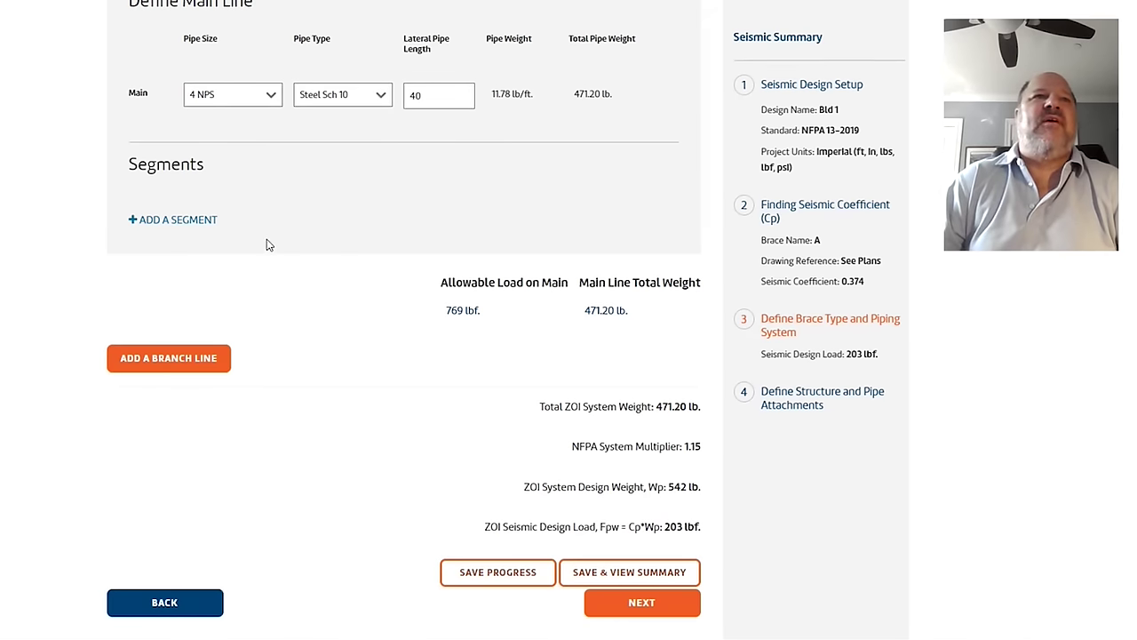
Step: Add Branch Line 1 with segment A of 2 NPS Steel Sch 10, 80 ft long
click(201, 365)
scroll(199, 346, down, 2)
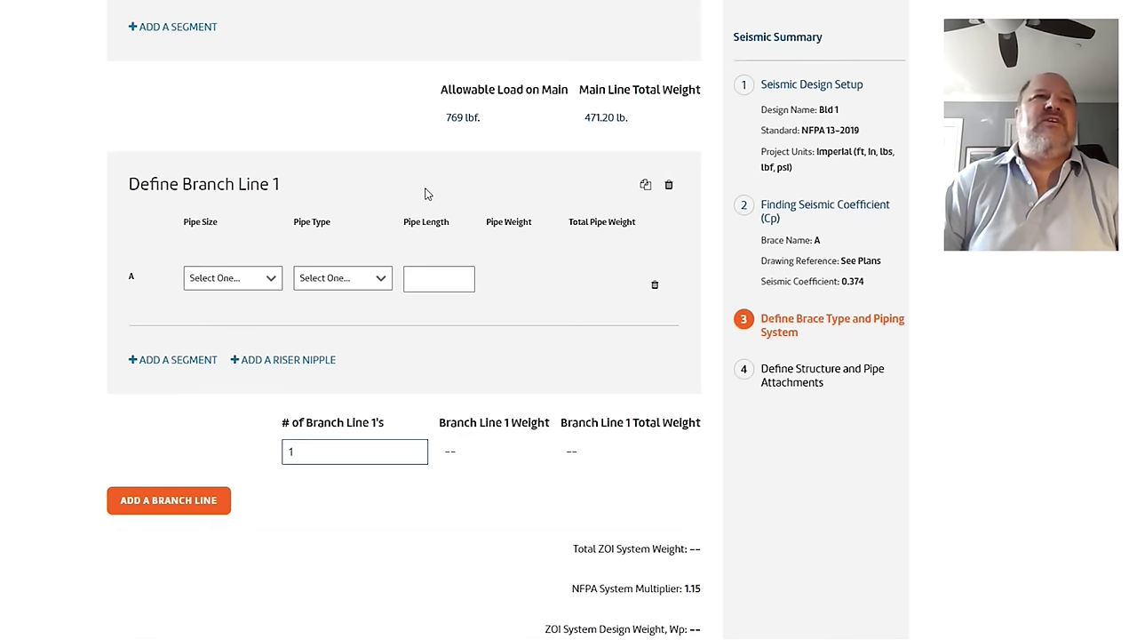
click(204, 280)
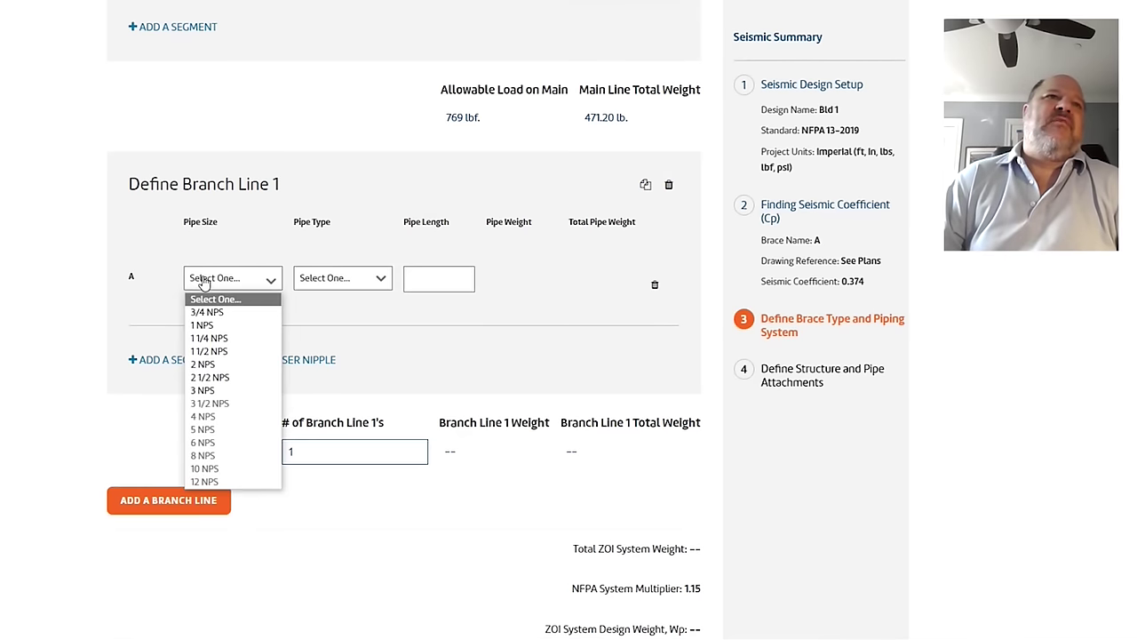
click(236, 365)
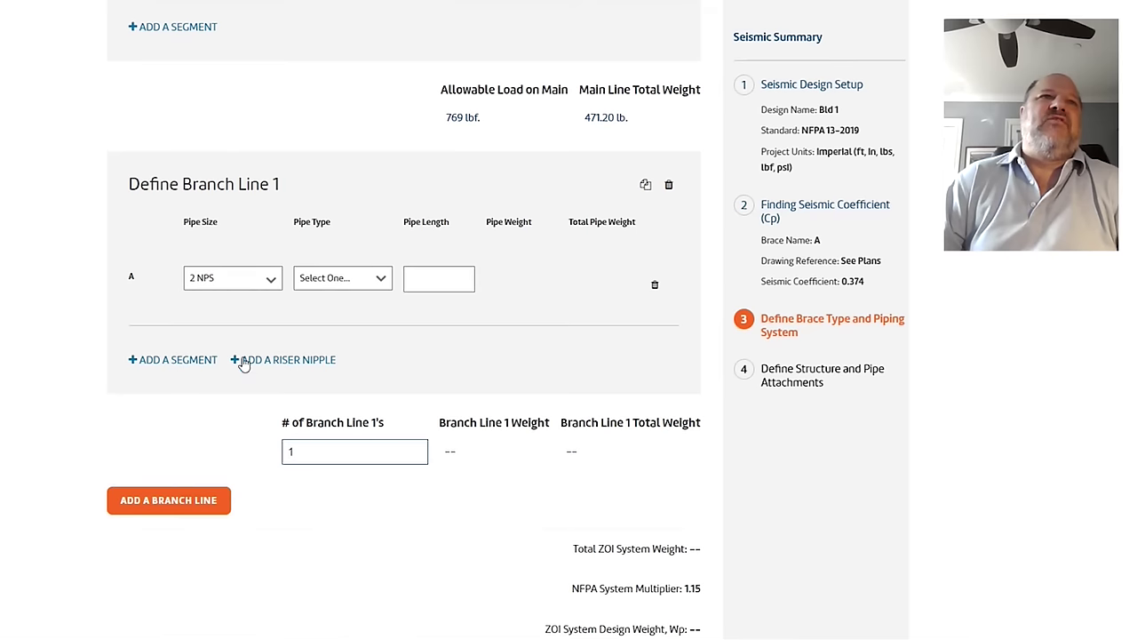
click(334, 282)
click(330, 313)
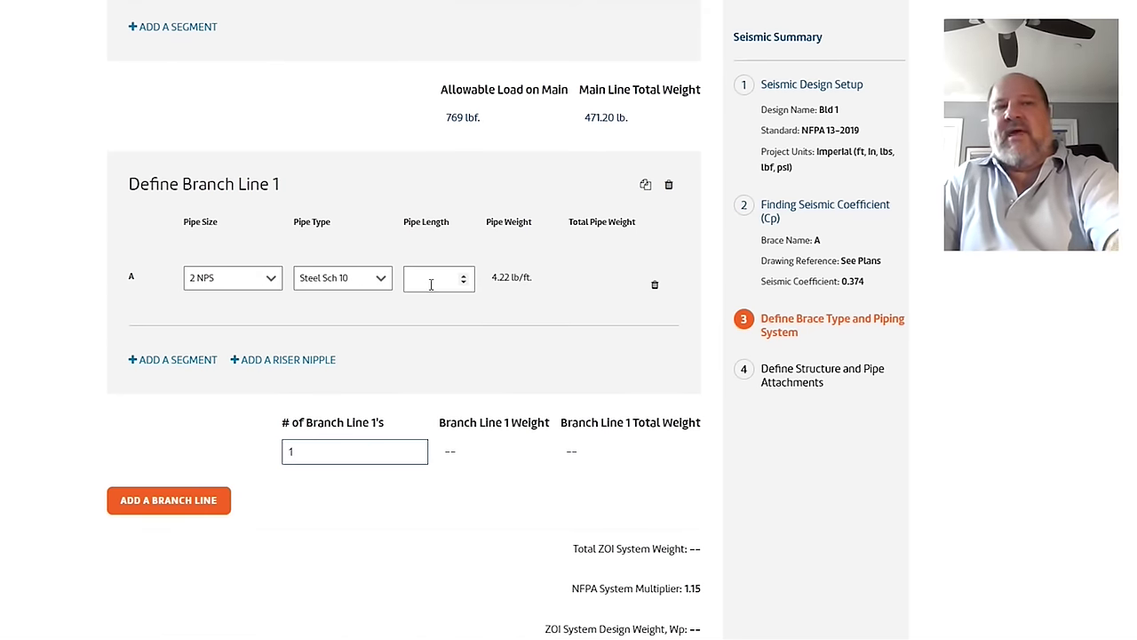
text(80)
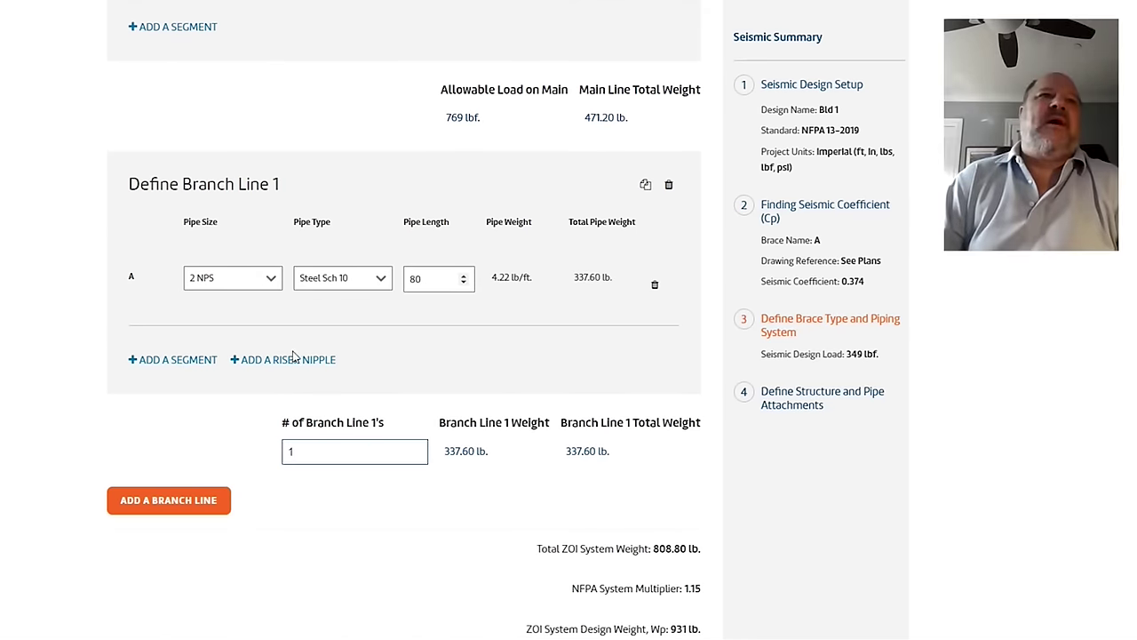
Step: Add segment B of 1 NPS Steel Sch 40 pipe, 40 ft long
click(204, 361)
click(207, 356)
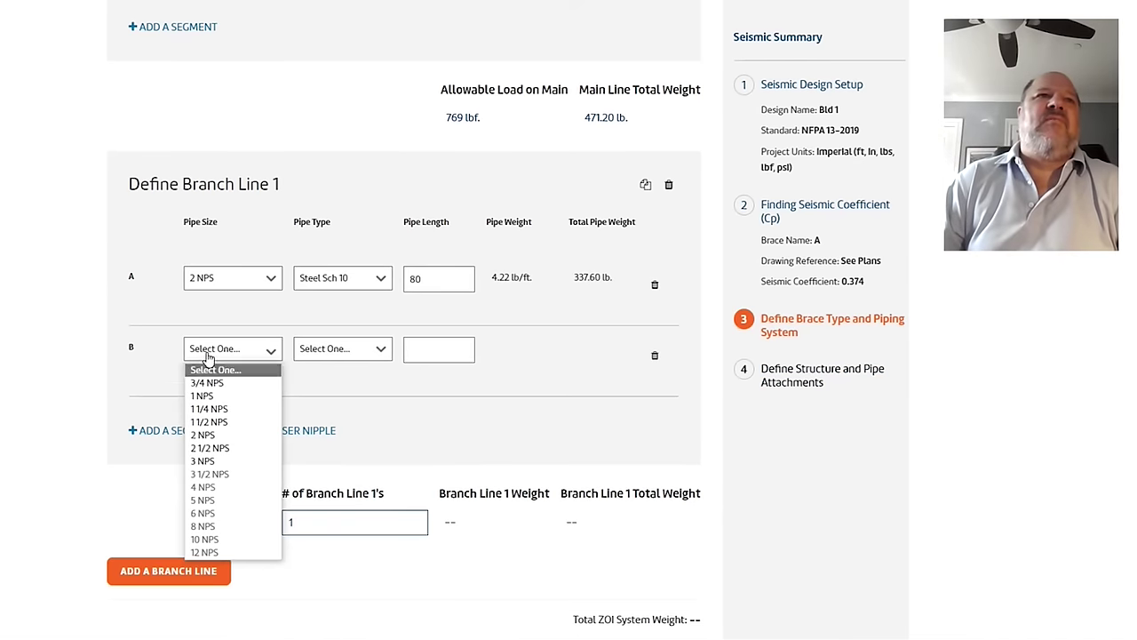
click(203, 393)
click(315, 360)
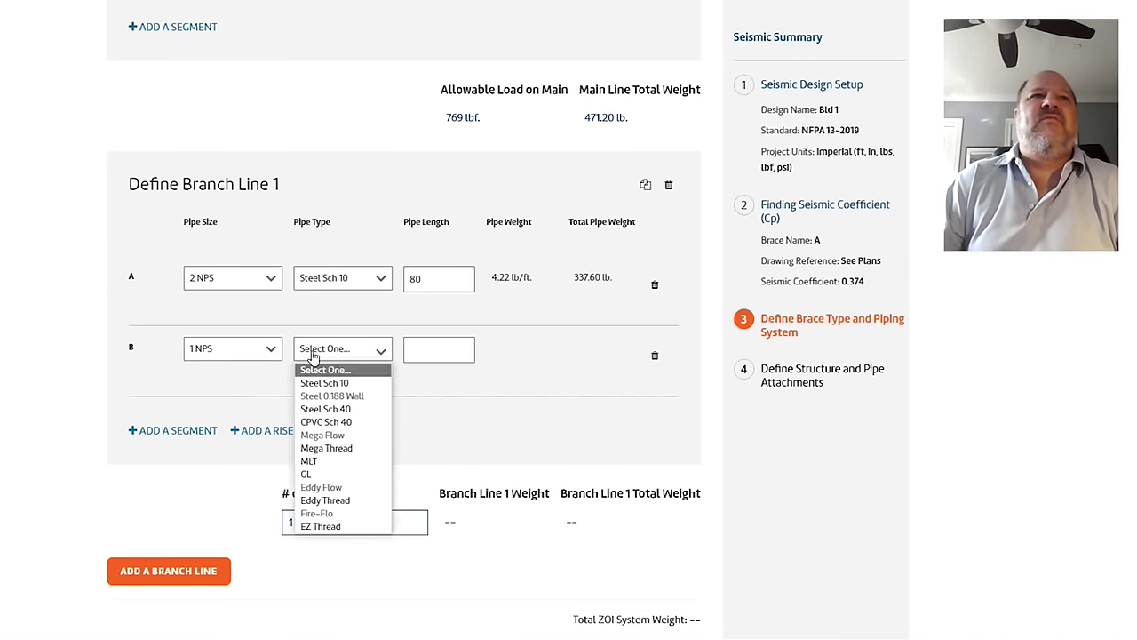
click(313, 412)
click(435, 349)
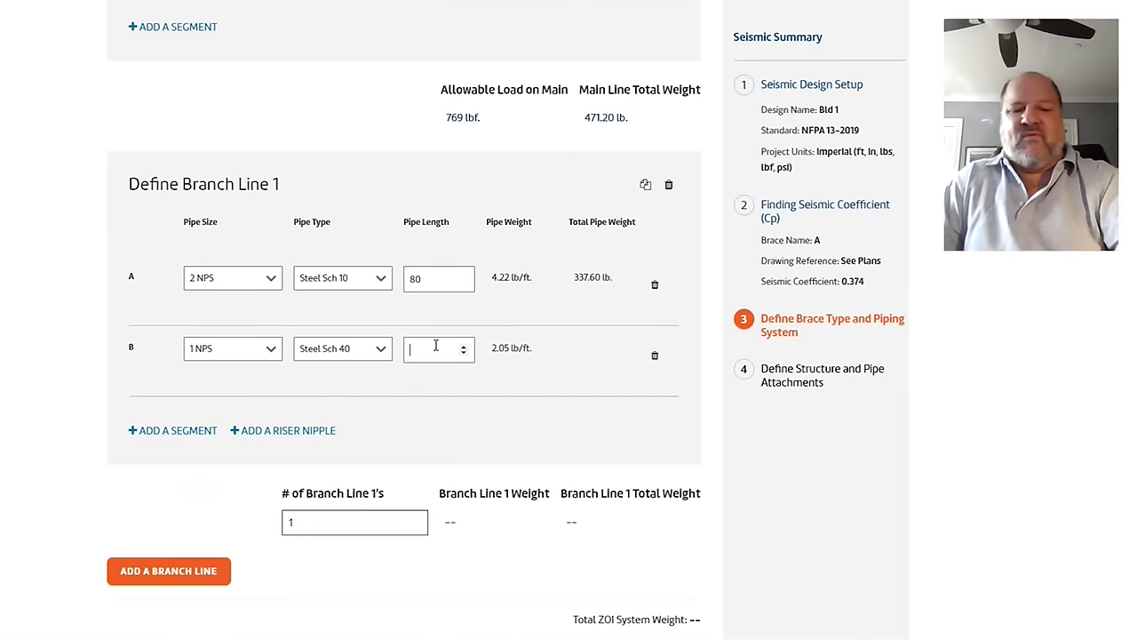
text(40)
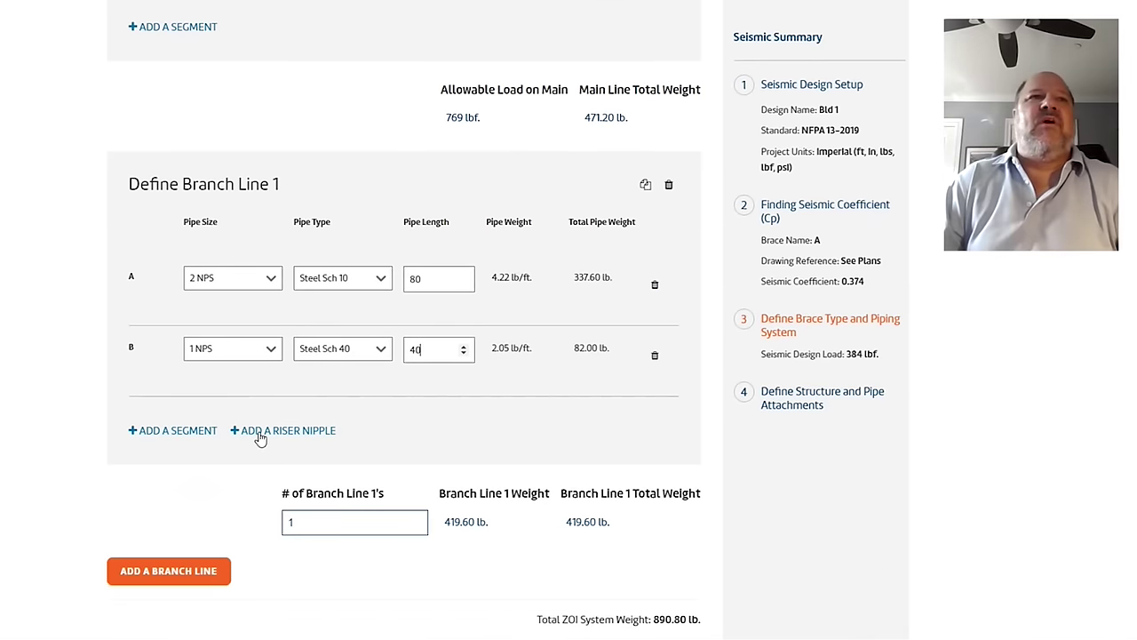
Step: Add a riser nipple to Branch Line 1 as 2 NPS Steel Sch 10 pipe
click(258, 432)
click(200, 430)
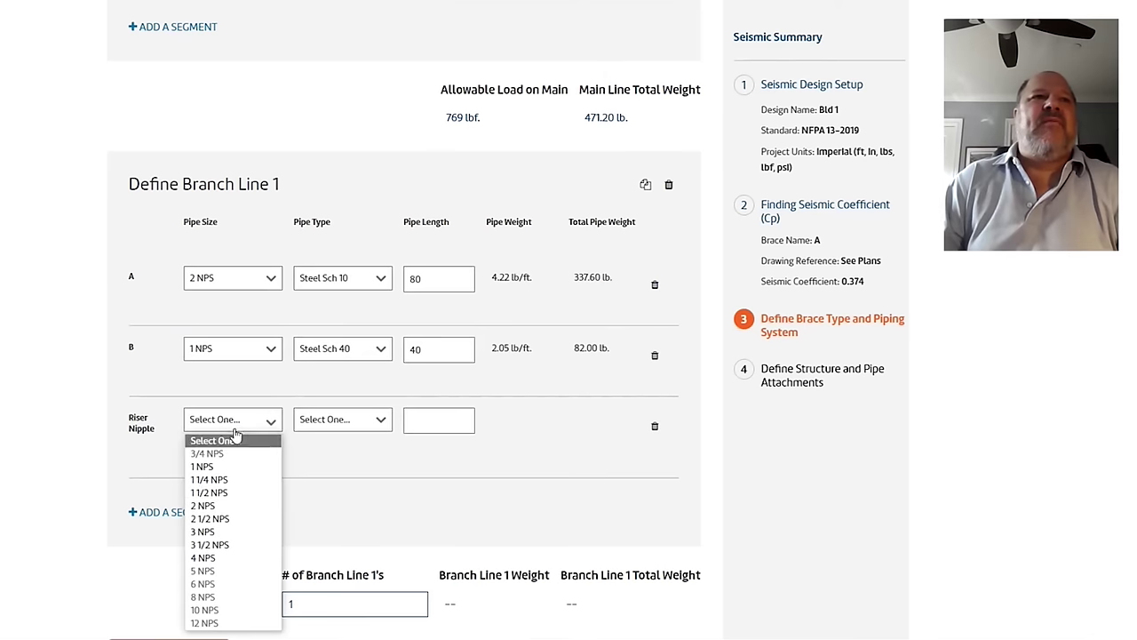
click(229, 507)
click(325, 428)
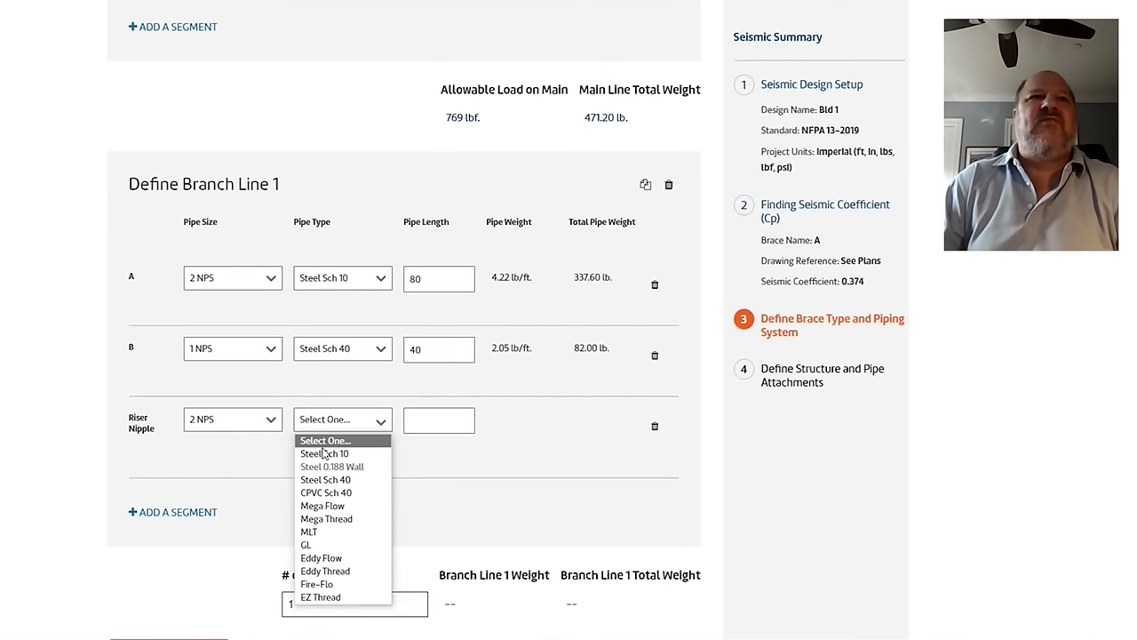
click(331, 453)
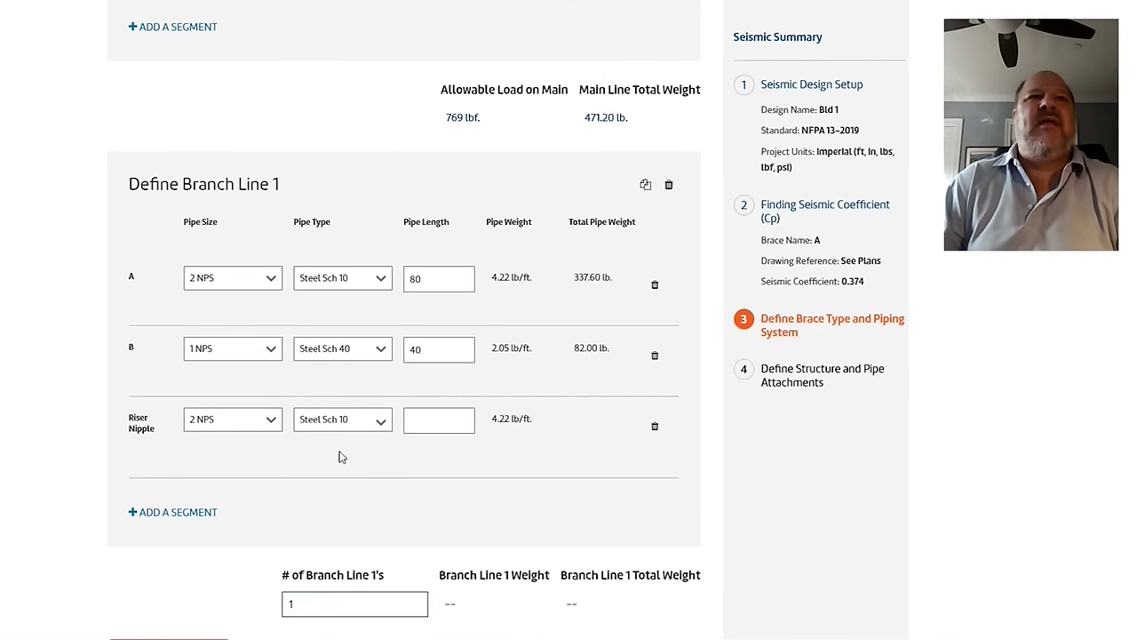
Step: Try riser nipple lengths of 1, 2, 4 up to 8, then settle on 2
click(430, 421)
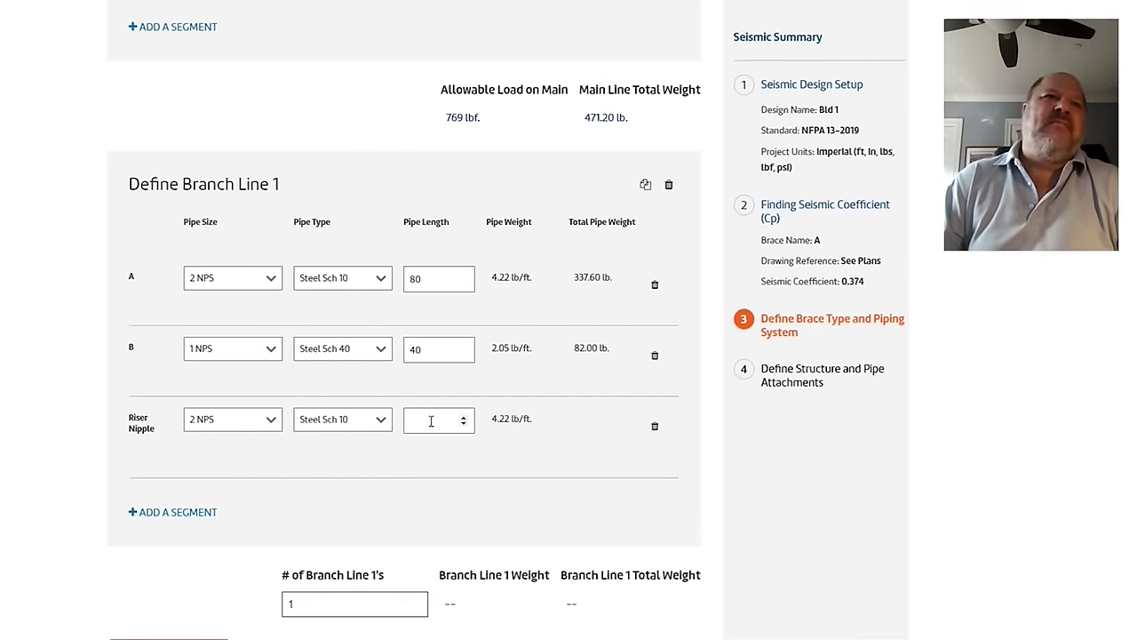
text(1)
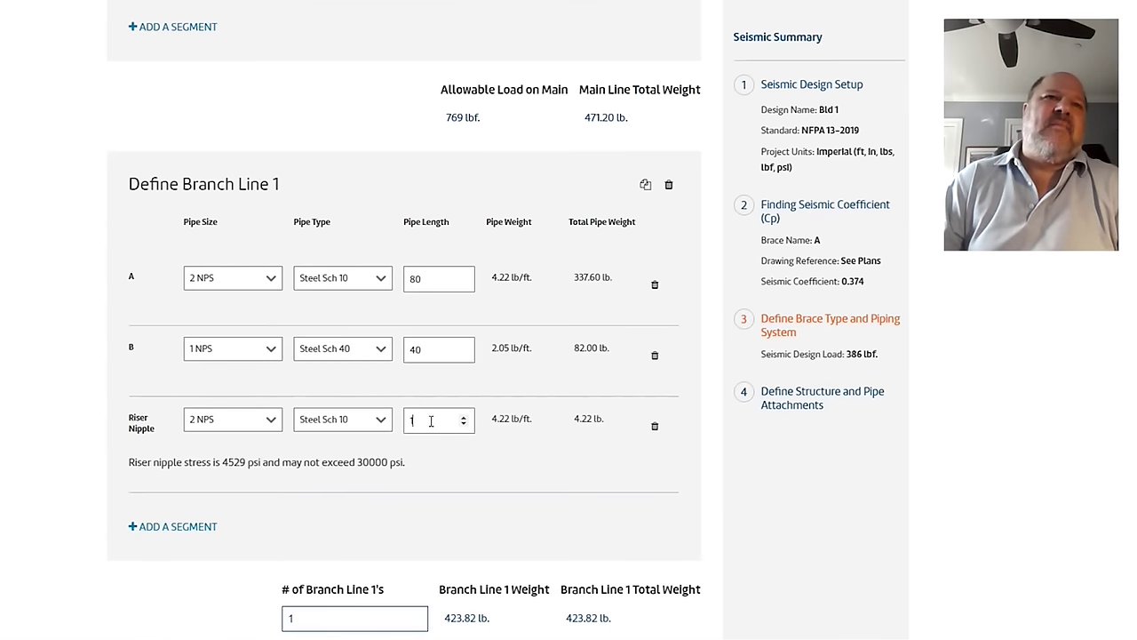
key(BackSpace)
text(2)
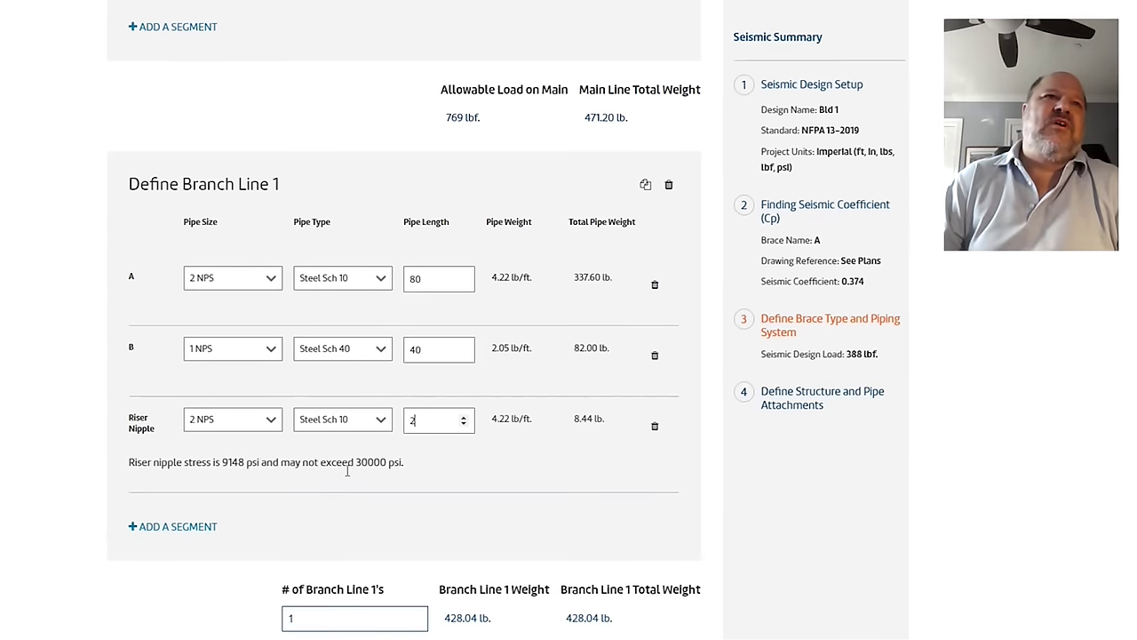
key(BackSpace)
text(4)
key(Up)
key(Up)
key(Up)
key(Up)
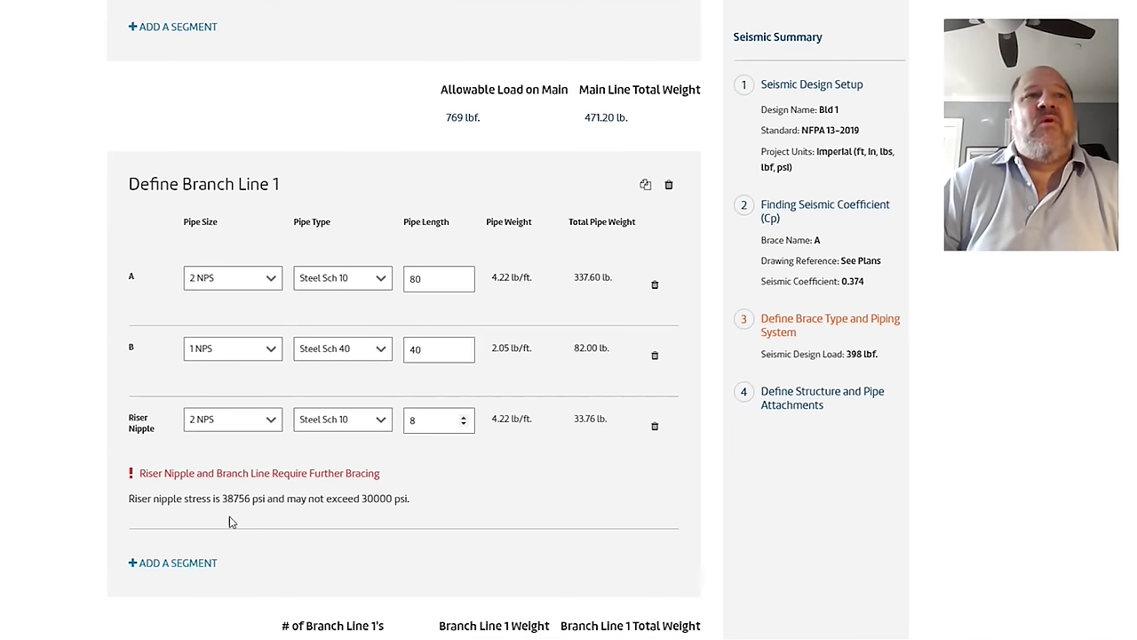
key(BackSpace)
text(2)
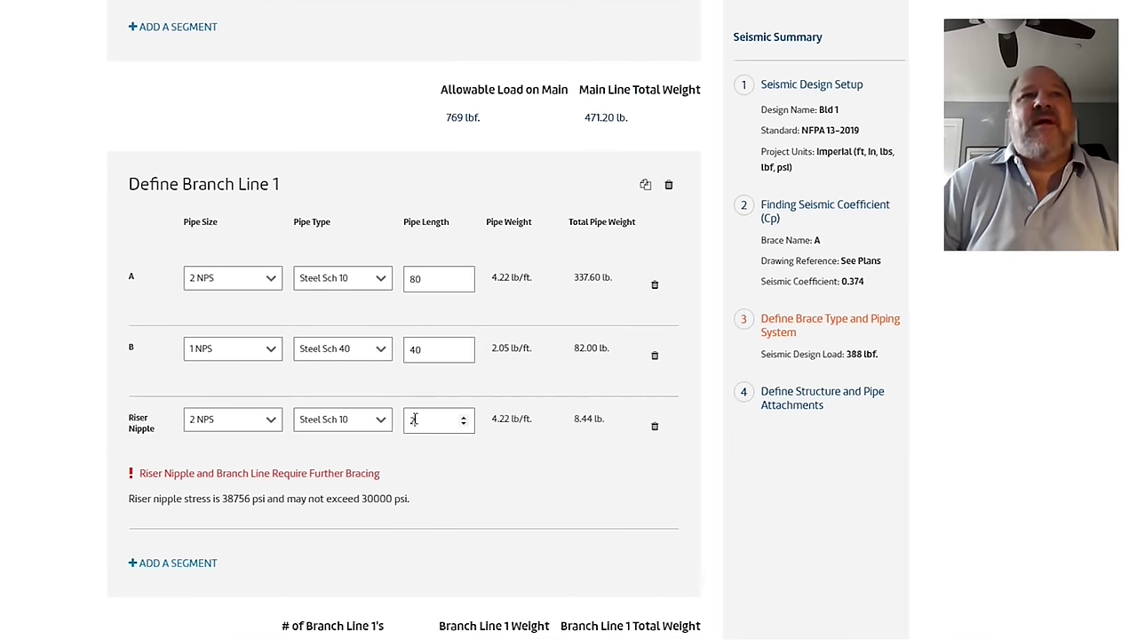
Step: Lengthen segment A to 200 ft and set the riser nipple to 3 ft
click(428, 280)
drag(426, 279, 379, 279)
text(200)
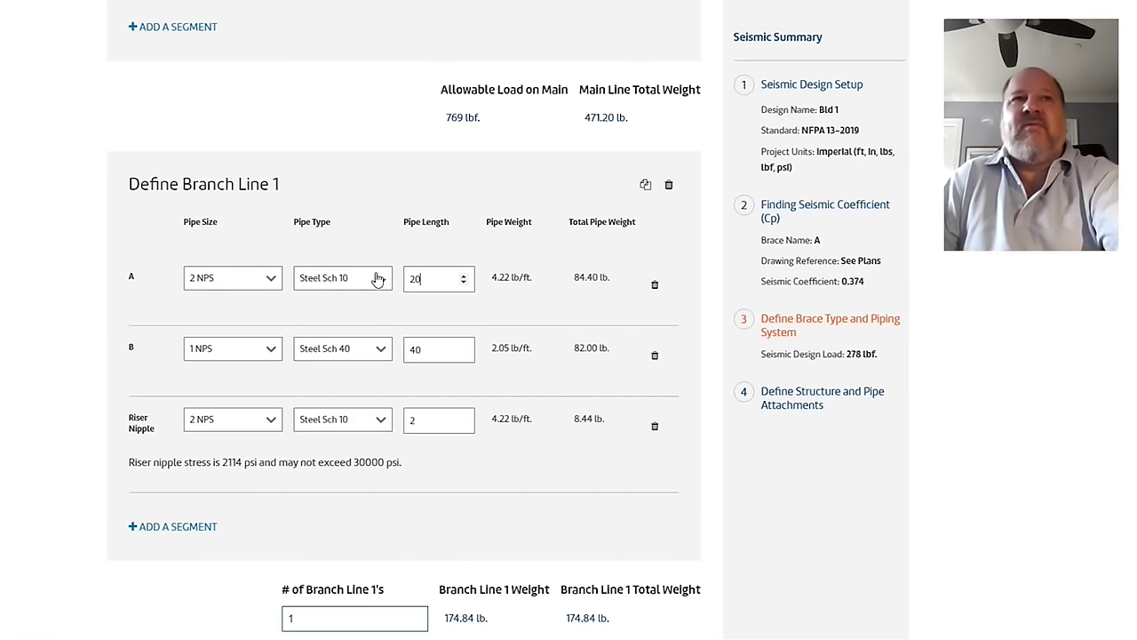
click(426, 421)
key(BackSpace)
text(4)
key(BackSpace)
text(3)
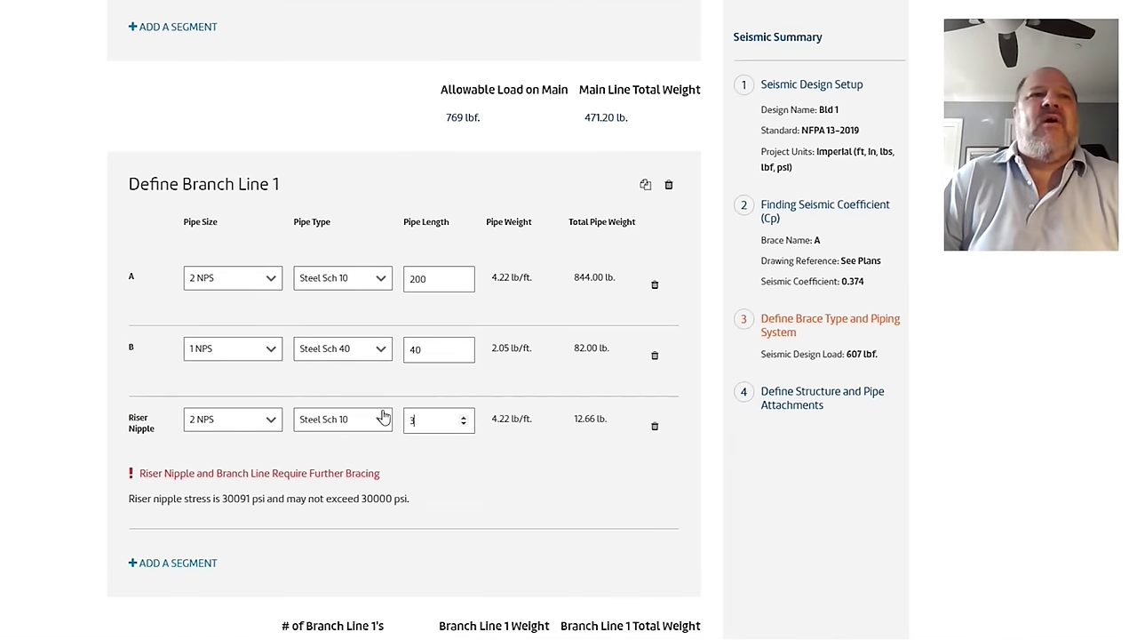
Step: Advance the slideshow to slide 10, the riser nipple longitudinal load photos
key(alt+Tab)
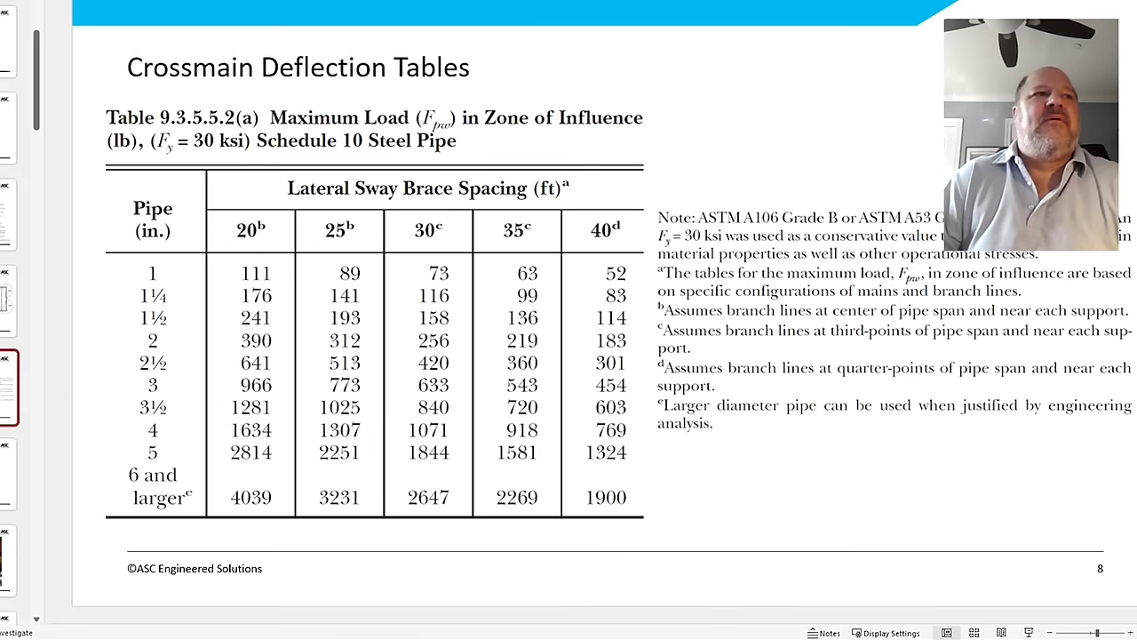
key(Page_Down)
key(Page_Down)
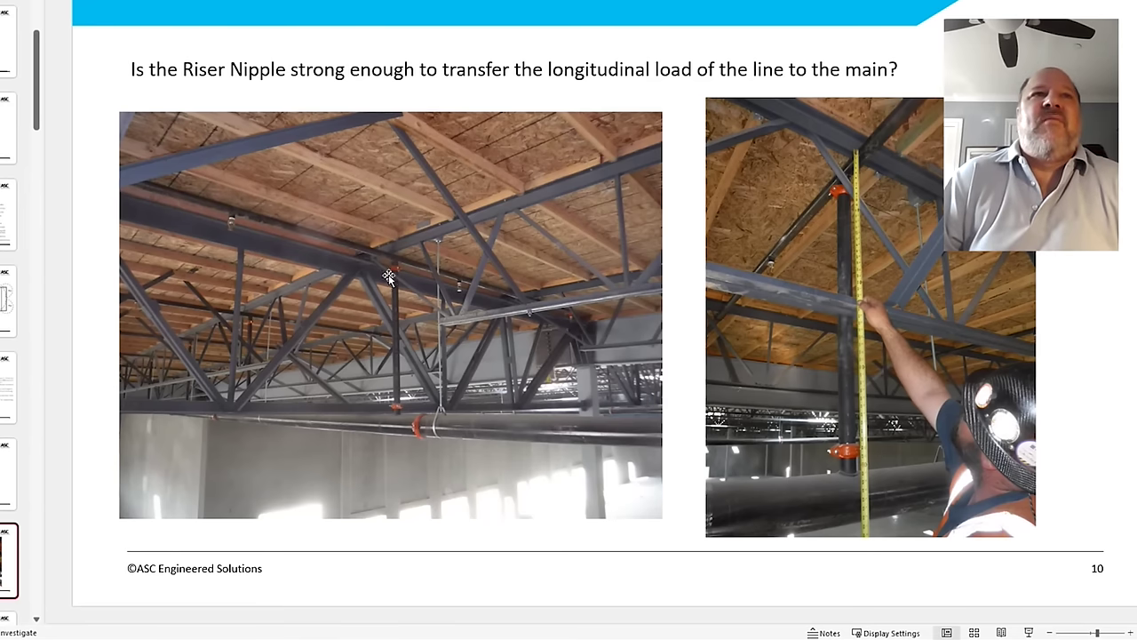
Step: Show slide 11 on riser nipple code requirements, then return to the Seis Brace form
scroll(9, 320, down, 1)
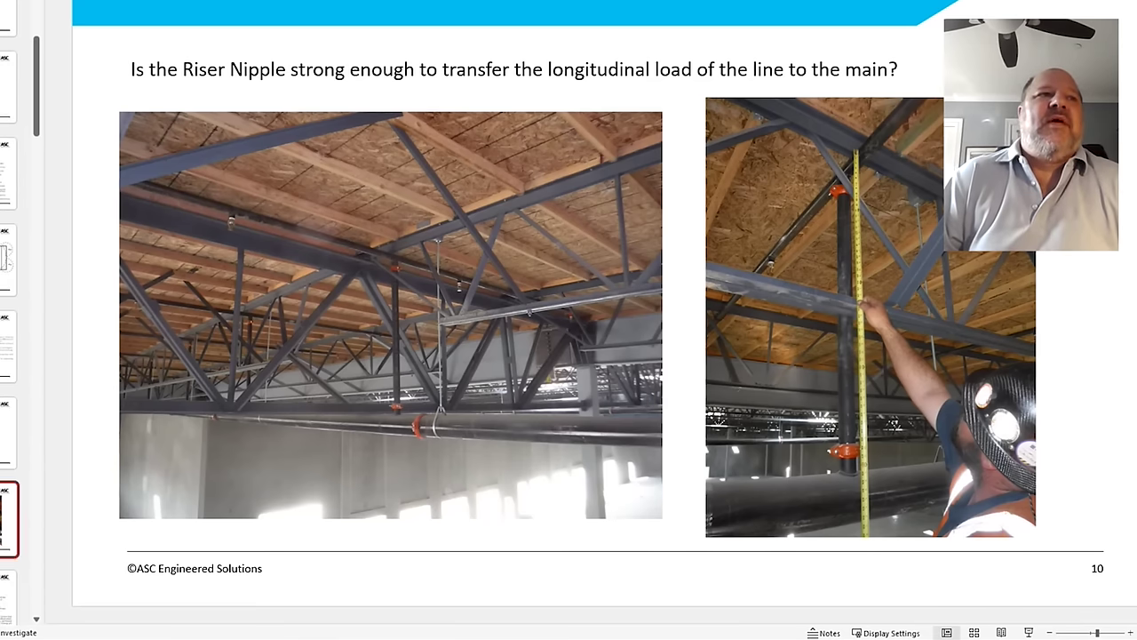
key(Page_Down)
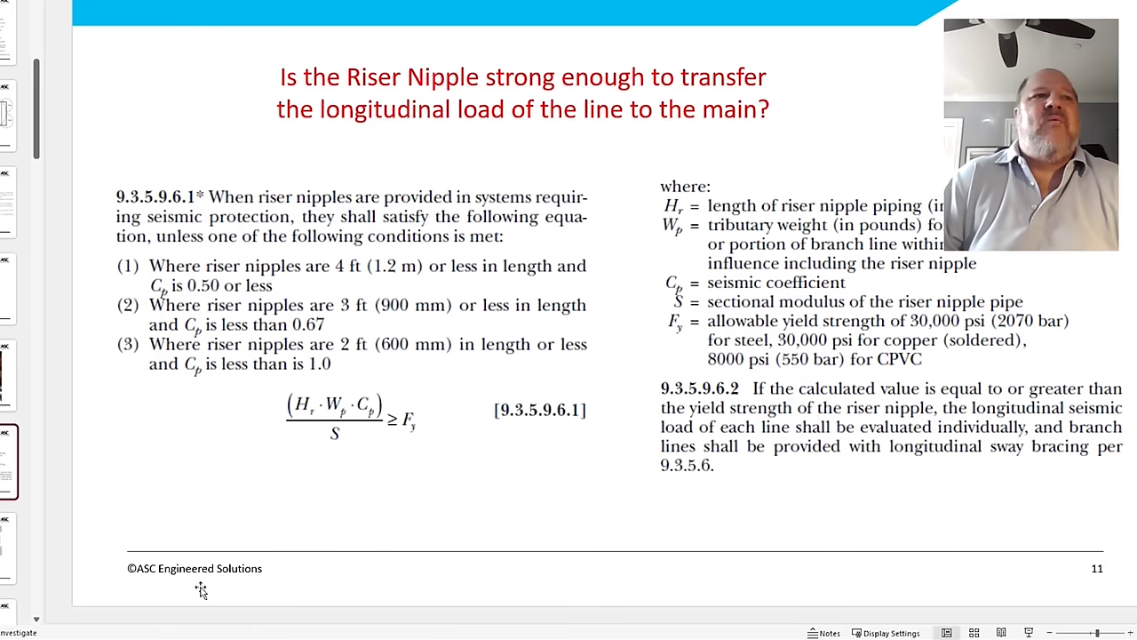
mouse_move(28, 639)
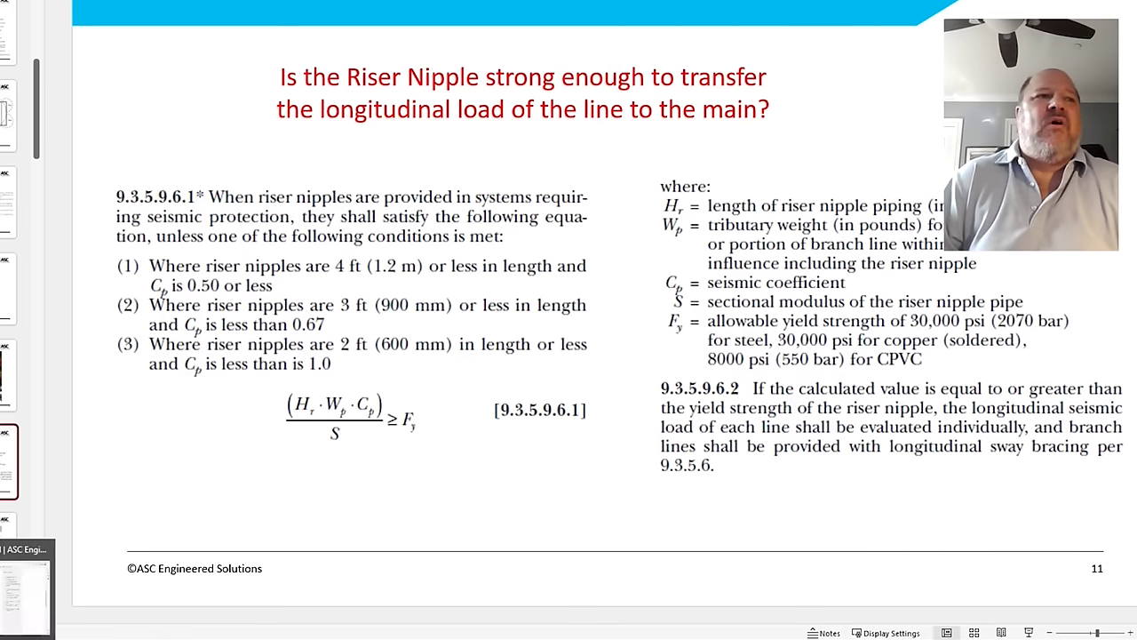
click(26, 586)
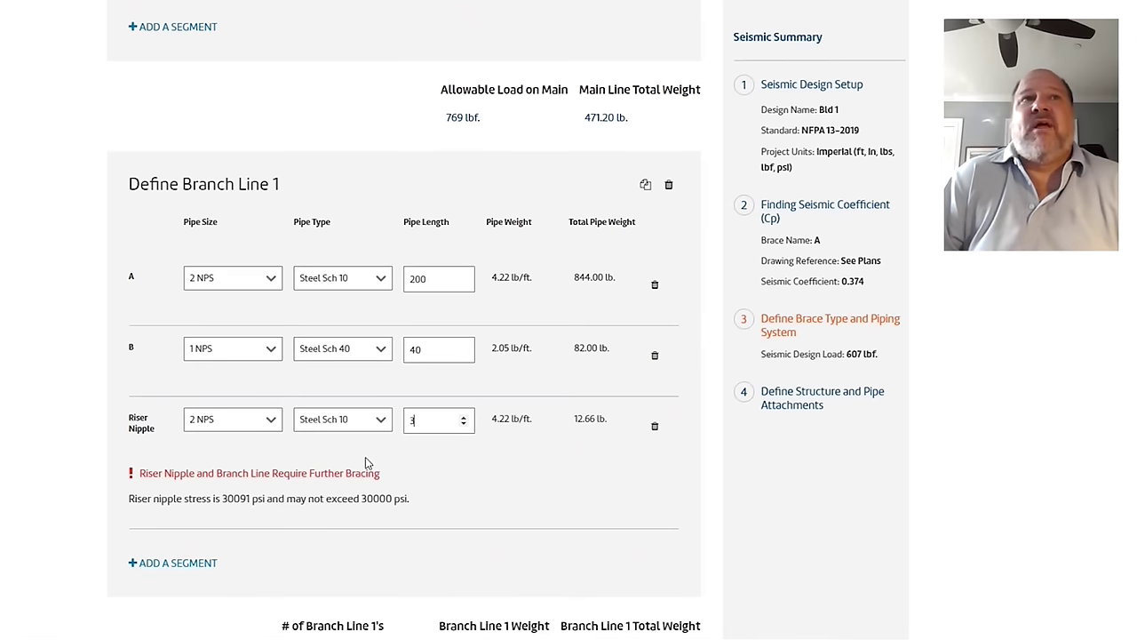
Step: Change segment A's length from 200 to 81 and delete Branch Line 1's riser nipple
key(BackSpace)
text(0)
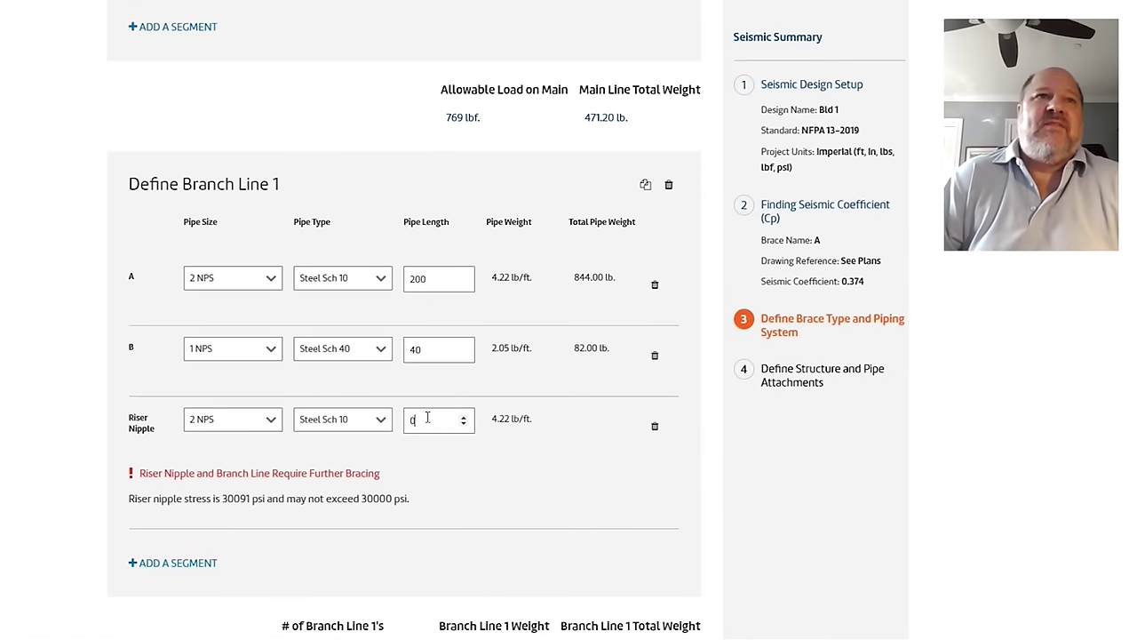
key(BackSpace)
text(1)
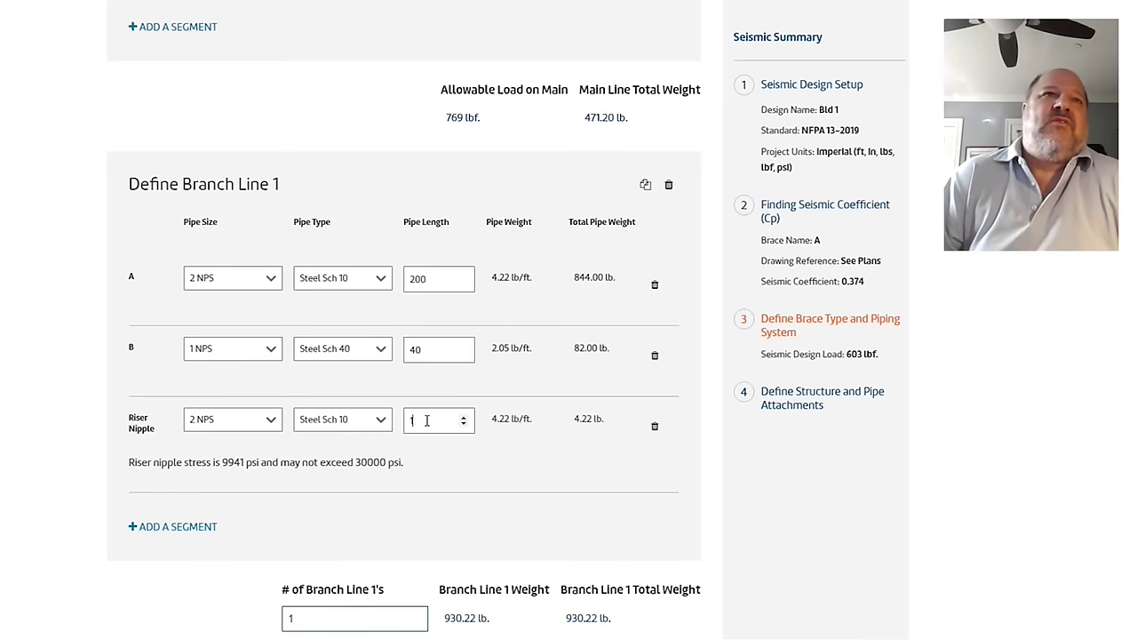
double_click(436, 278)
text(8)
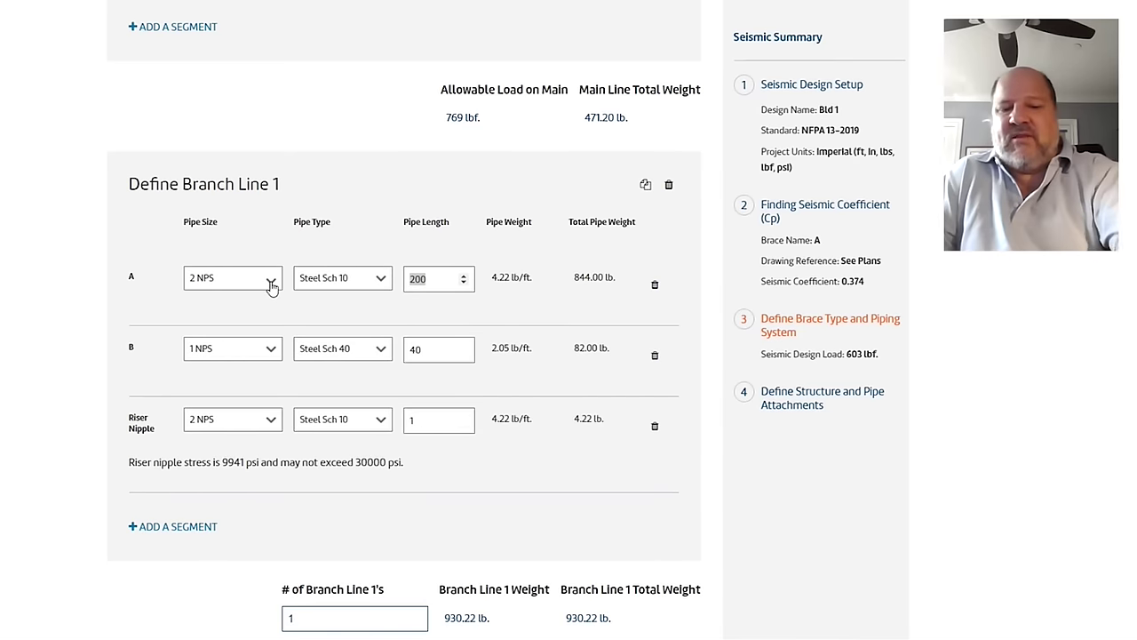
text(0)
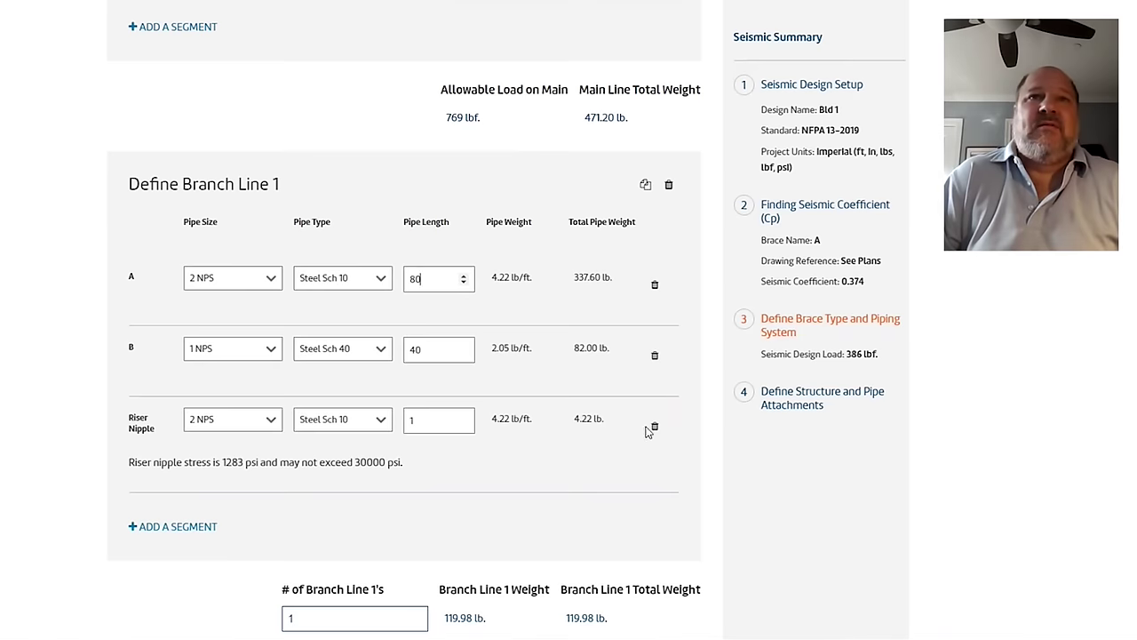
scroll(648, 400, down, 1)
click(655, 330)
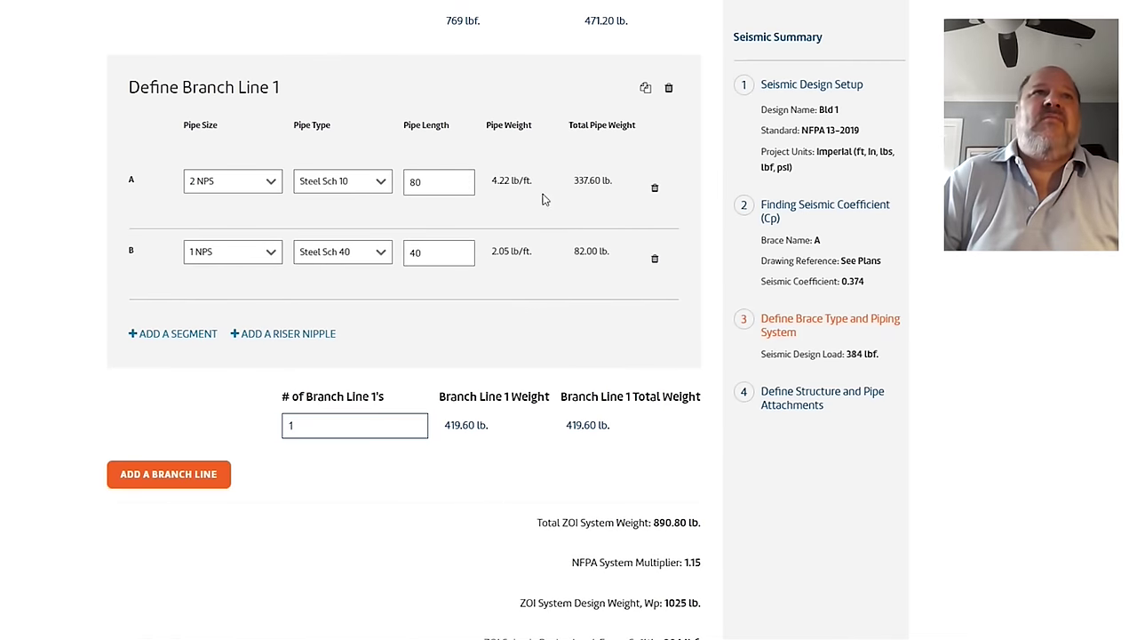
drag(423, 185, 388, 192)
text(81)
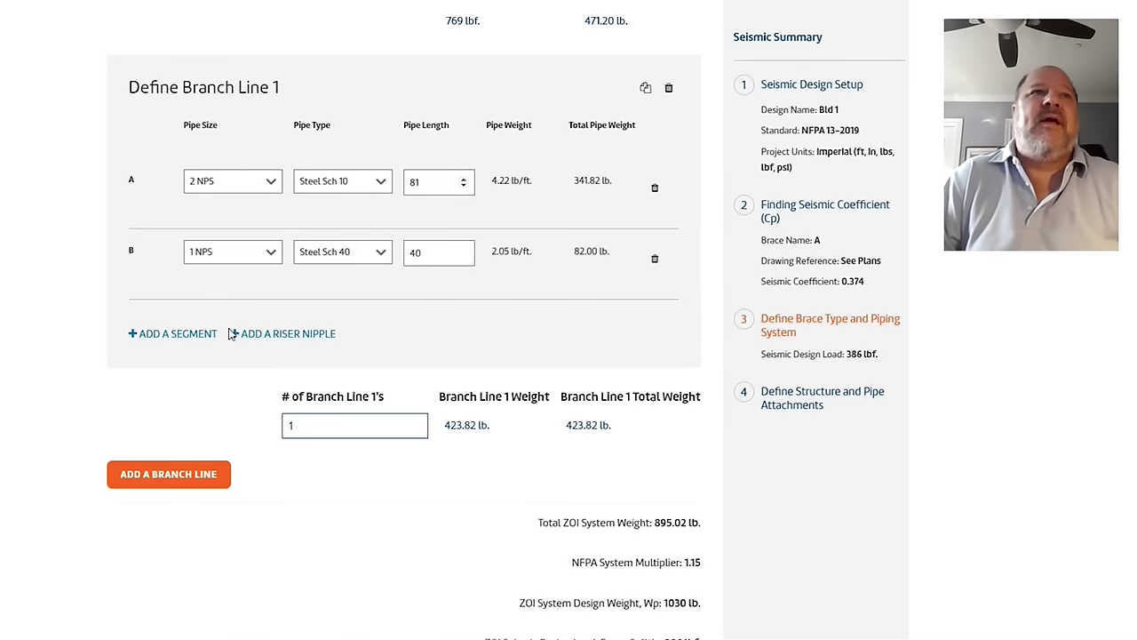
Step: Re-add a 2 NPS Steel Sch 10 riser nipple of length 2 to Branch Line 1
click(320, 334)
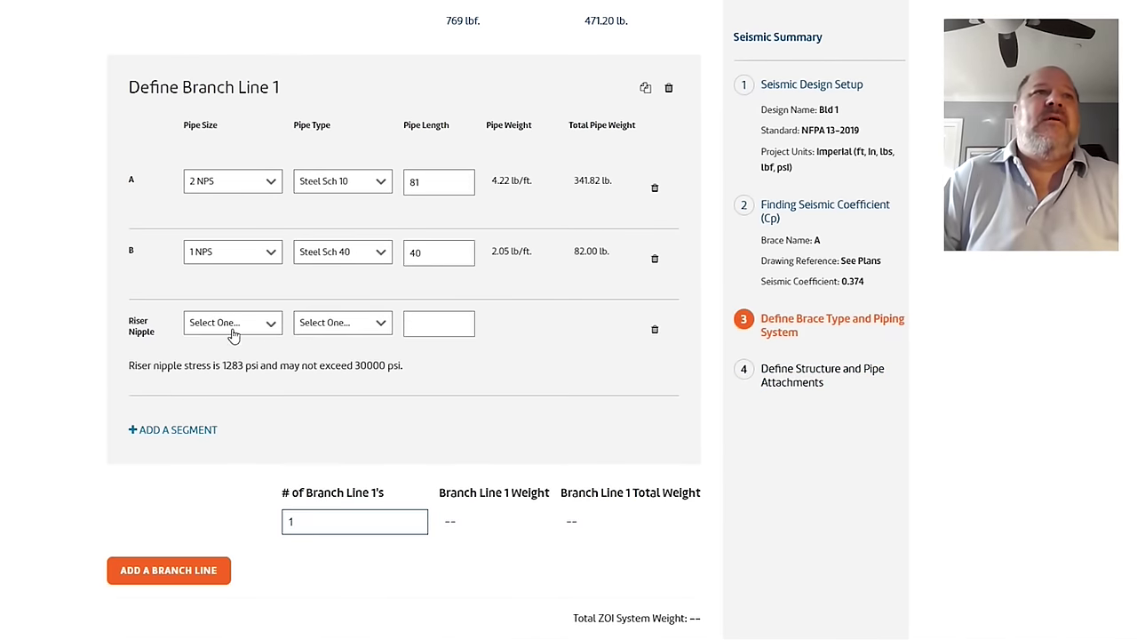
click(233, 326)
click(218, 410)
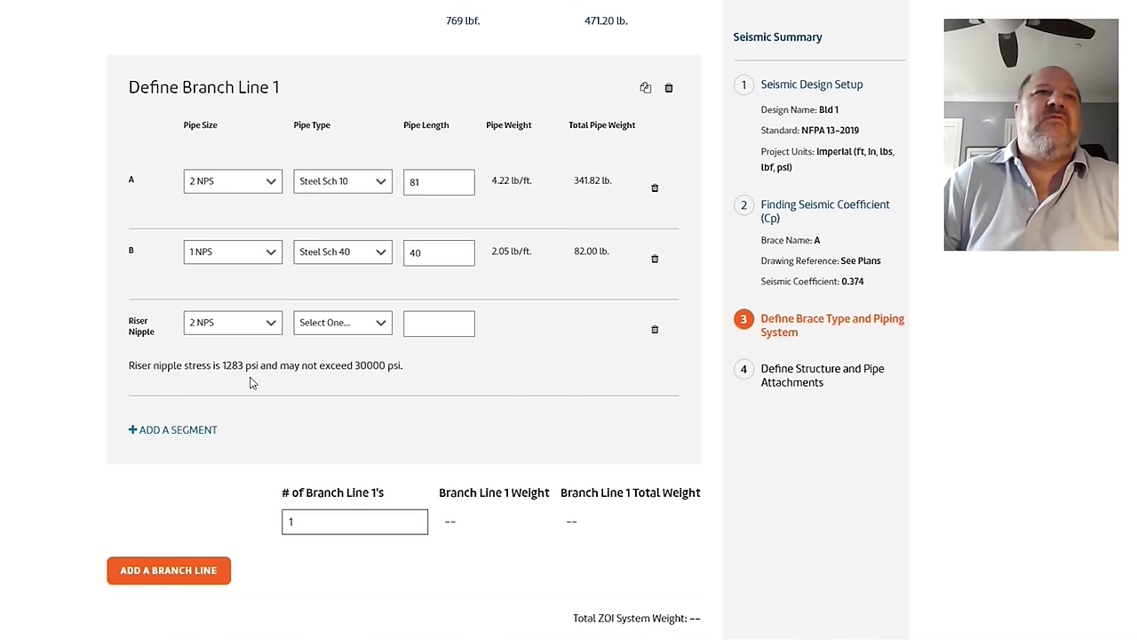
click(335, 327)
click(364, 354)
click(427, 325)
text(2)
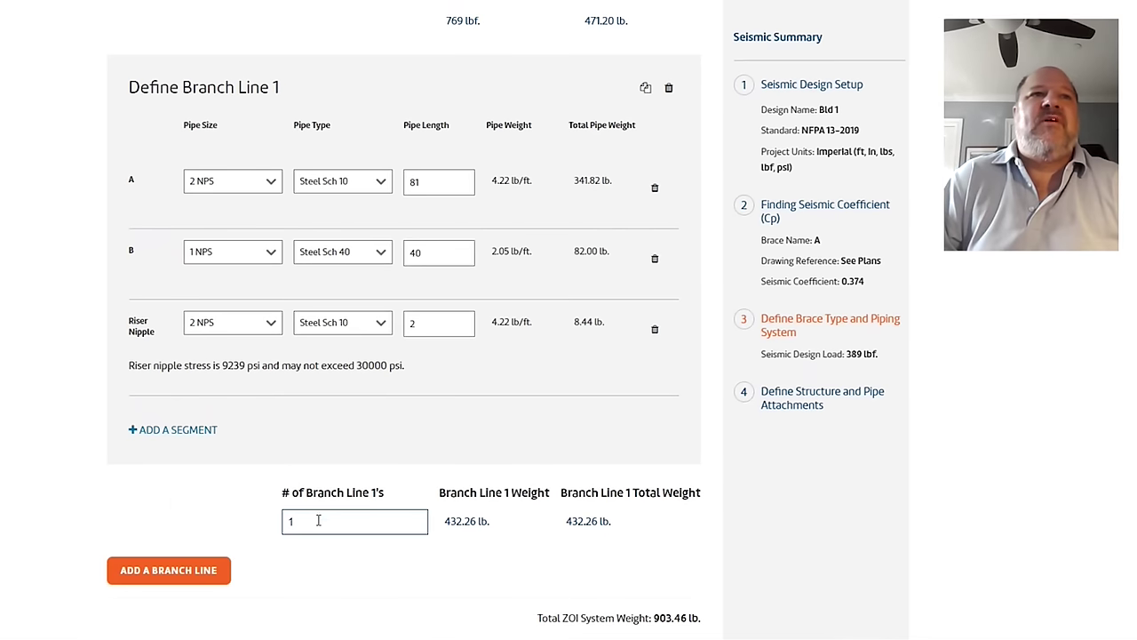
Step: Set the number of Branch Line 1's to 3 and check the updated totals
key(BackSpace)
text(3)
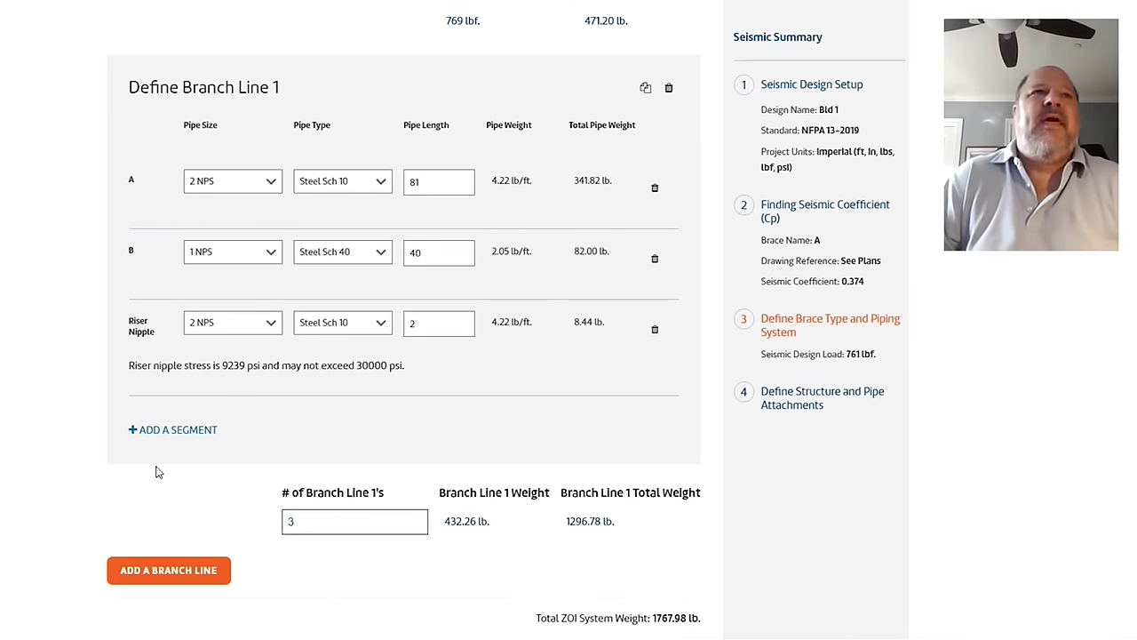
scroll(157, 470, down, 3)
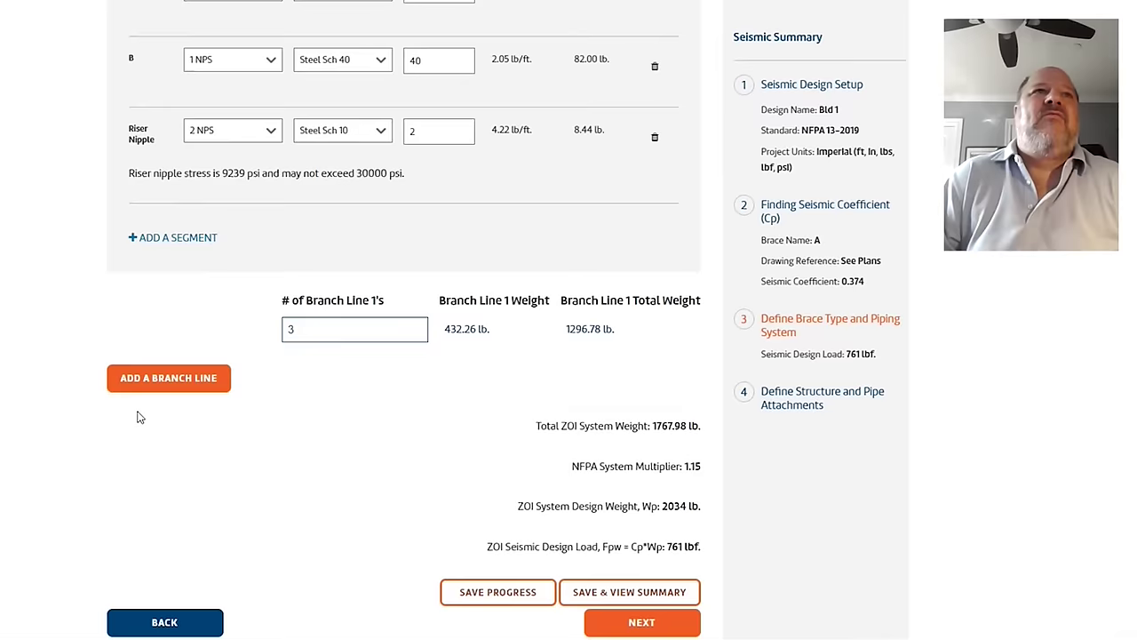
scroll(139, 414, up, 3)
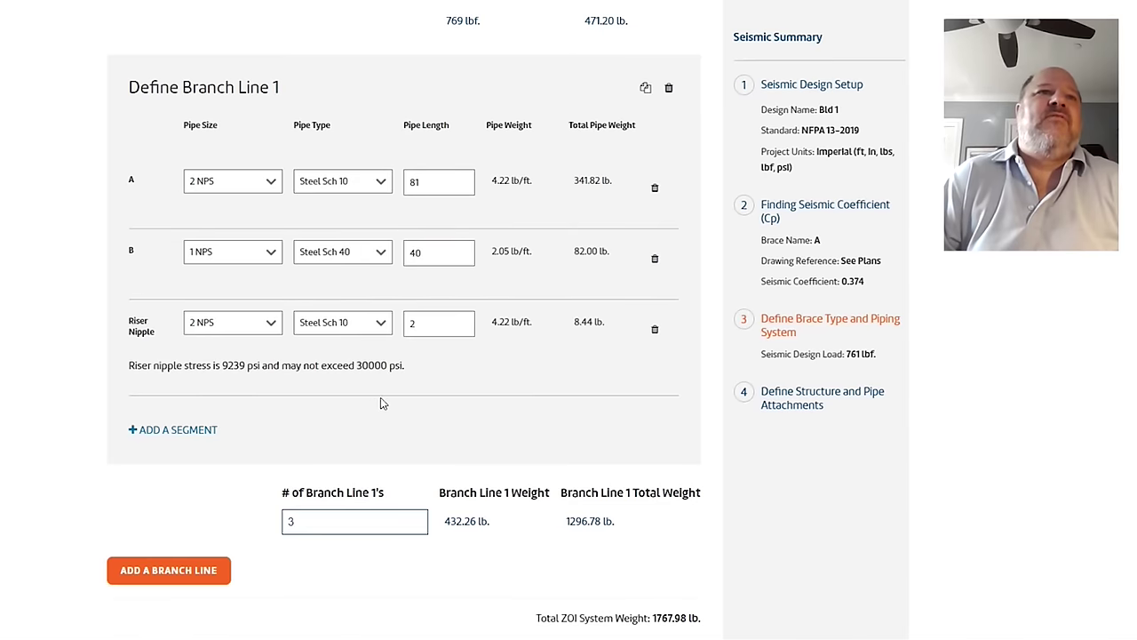
scroll(382, 400, down, 2)
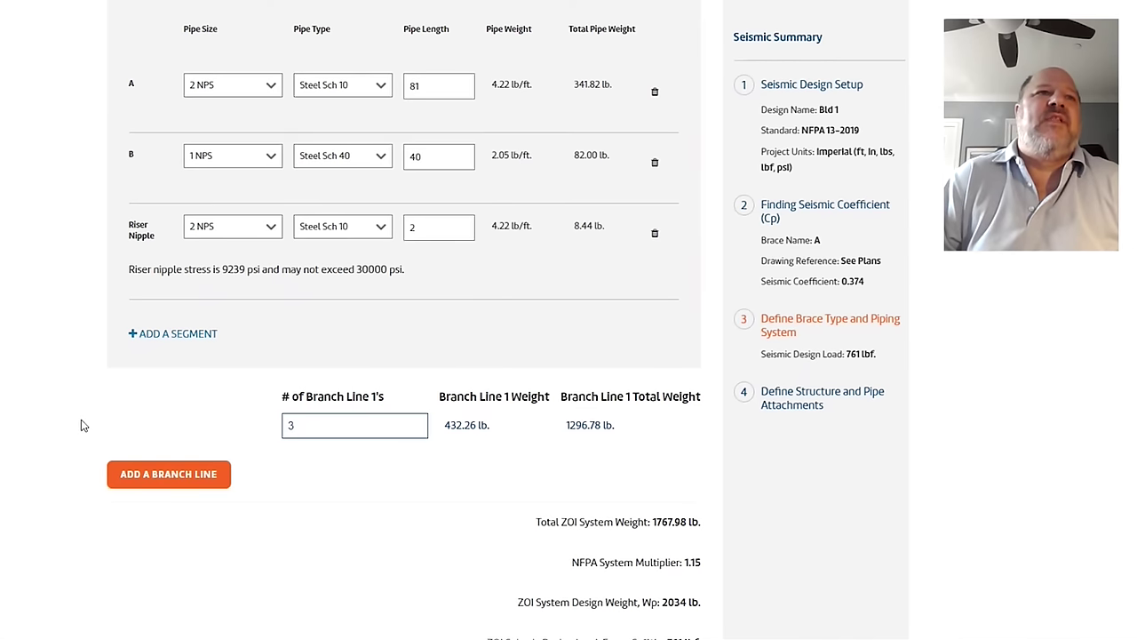
Step: Add Branch Line 2 with a 1 1/4 NPS segment A of length 34
click(191, 475)
scroll(178, 437, down, 4)
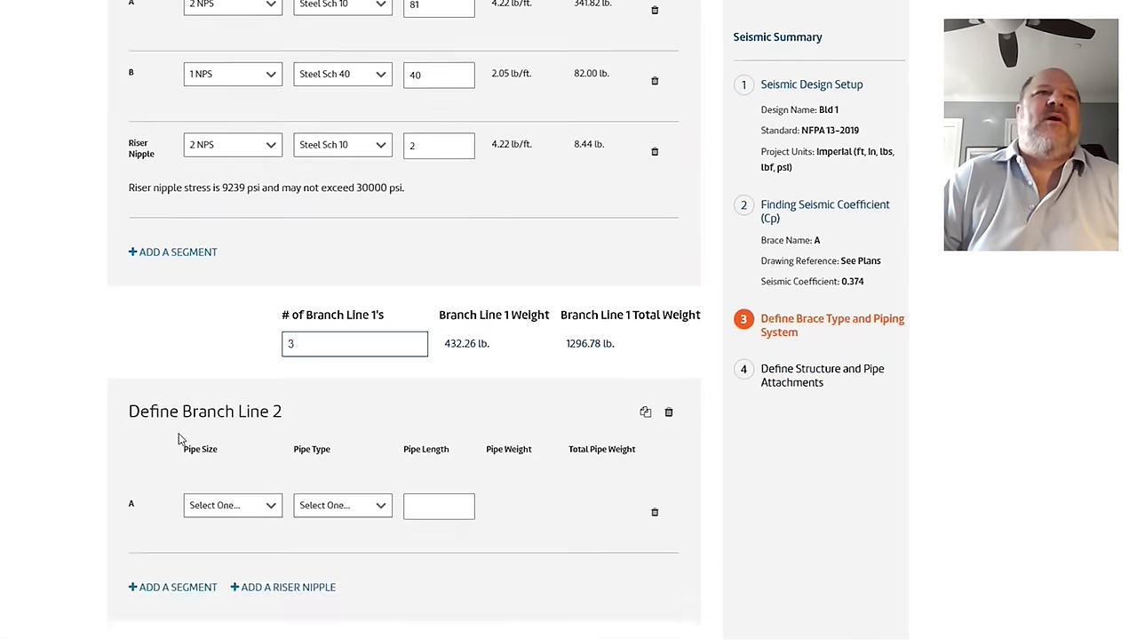
click(249, 400)
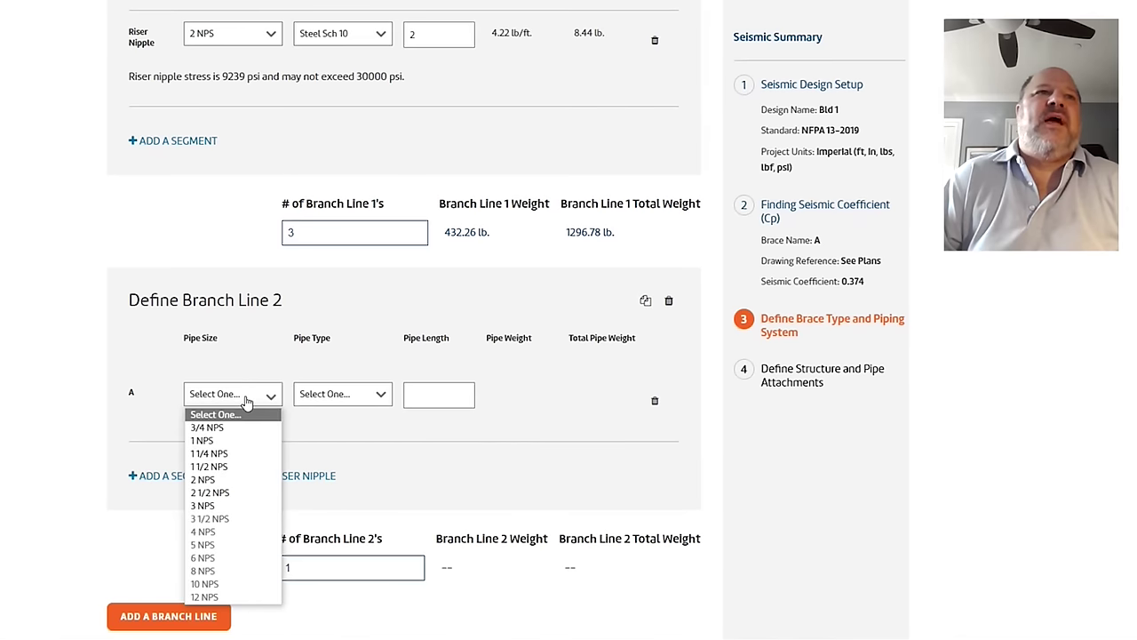
click(211, 454)
click(310, 400)
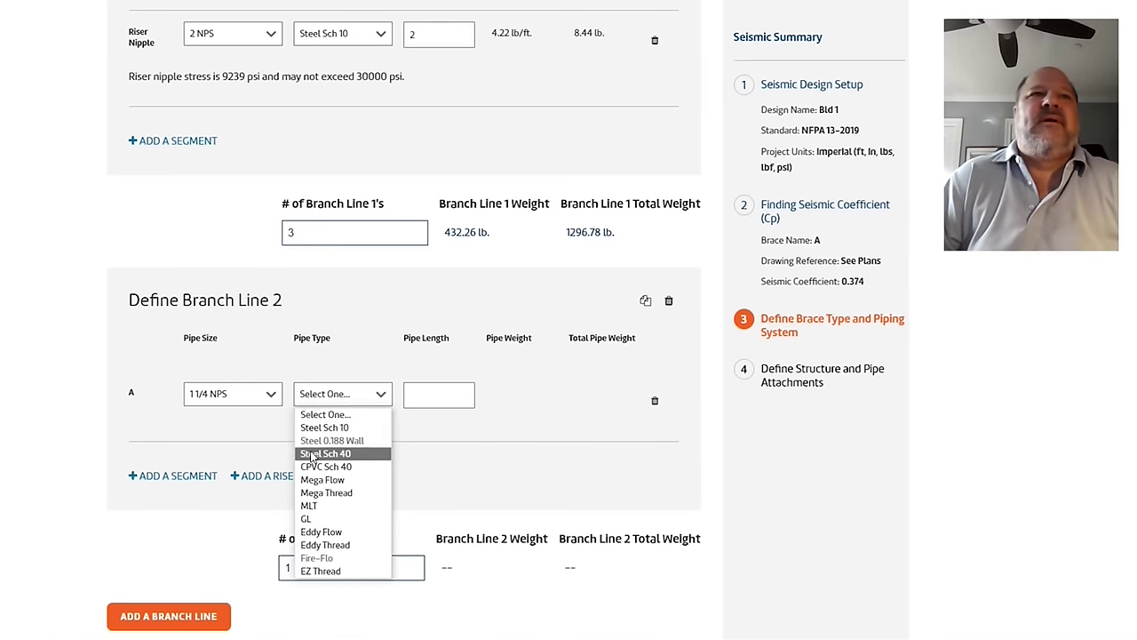
click(369, 415)
click(425, 394)
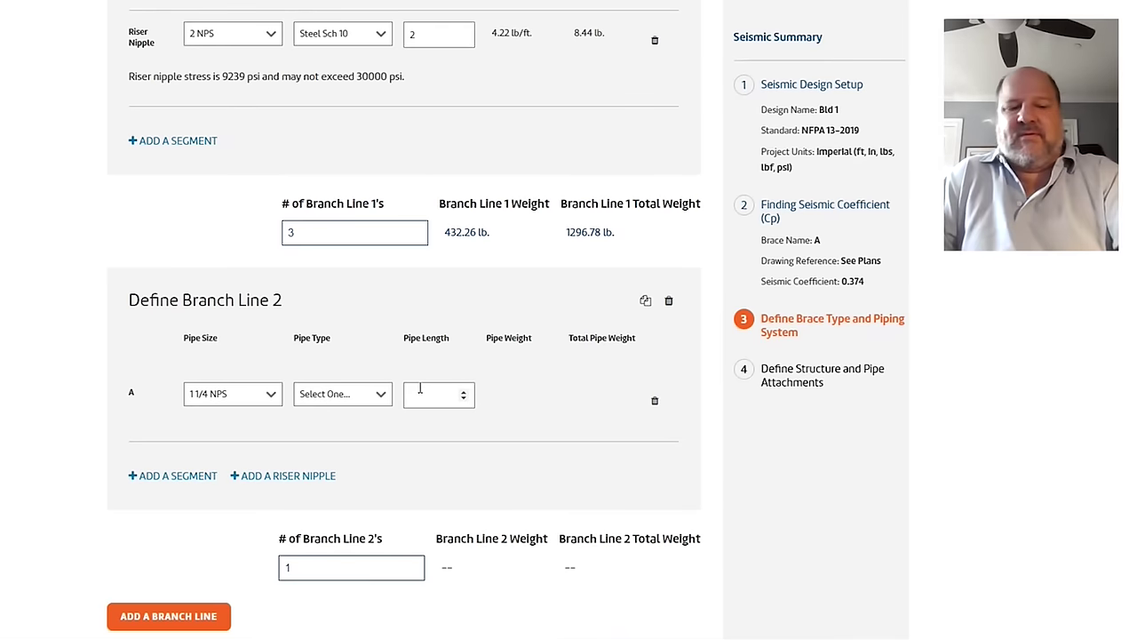
text(34)
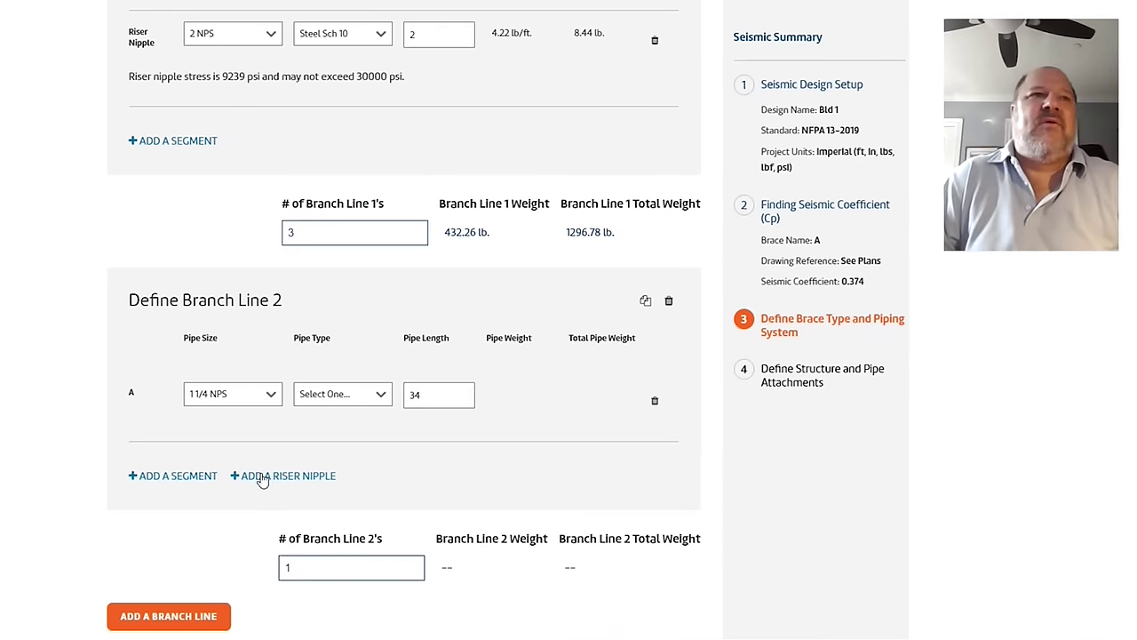
Step: Give Branch Line 2 a 1 1/4 NPS Steel Sch 10 riser nipple of length 2, with segment A also Steel Sch 10
click(260, 476)
click(235, 464)
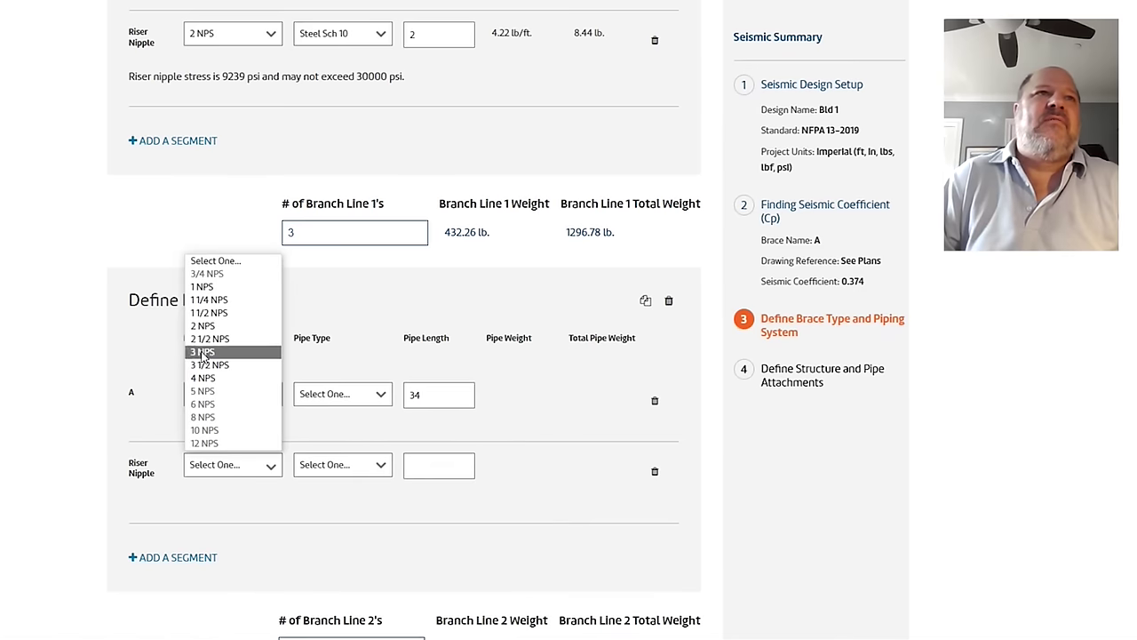
click(218, 301)
click(328, 477)
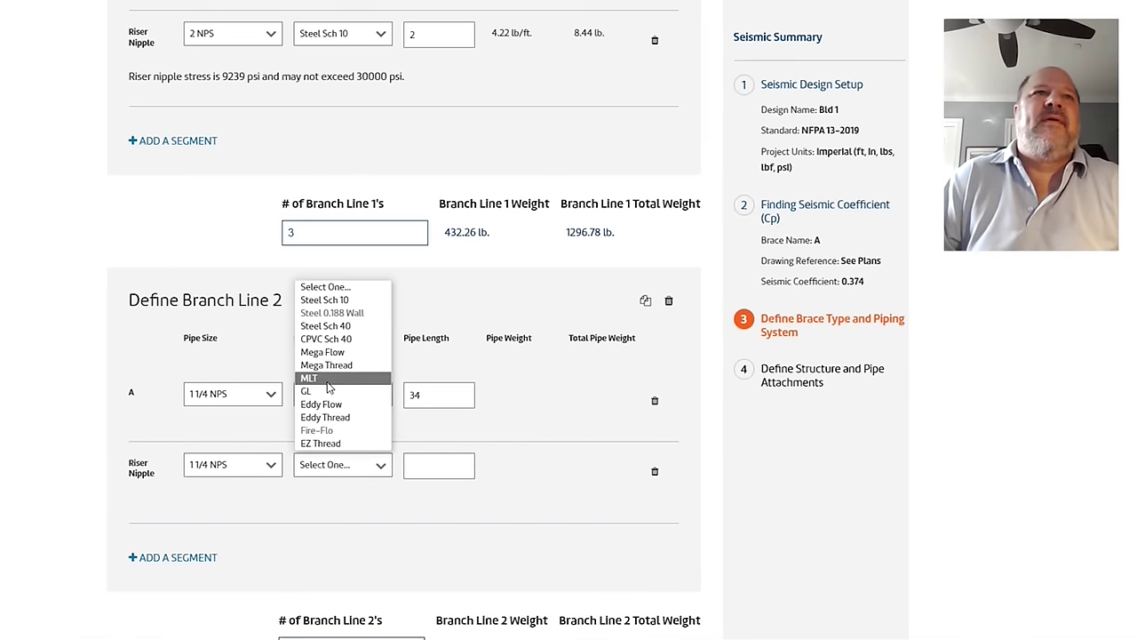
click(329, 298)
click(318, 394)
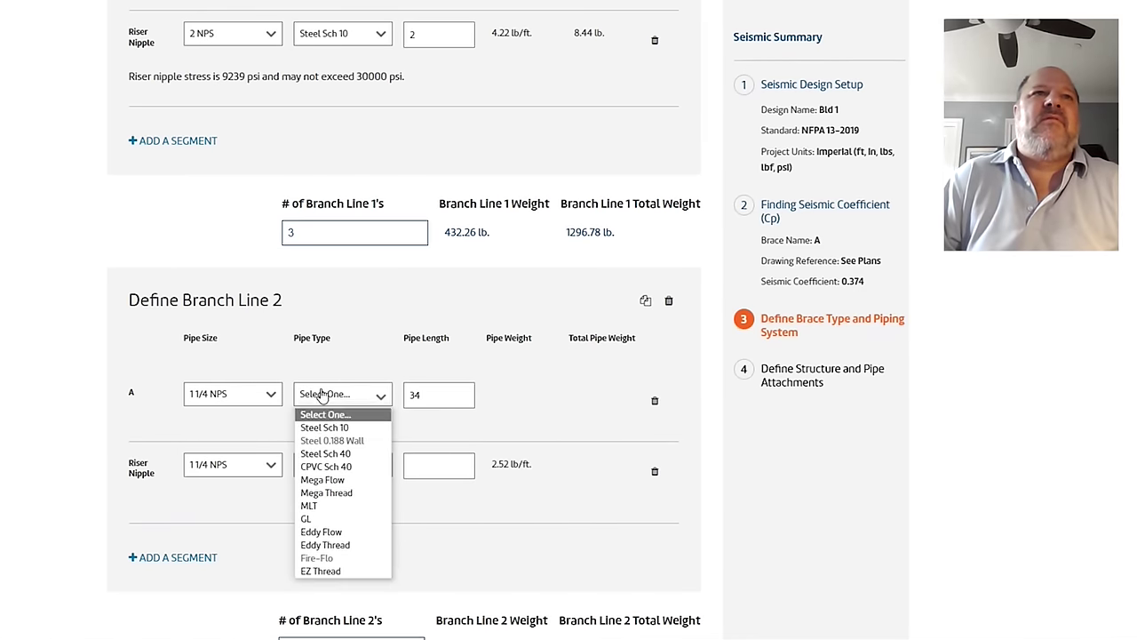
click(331, 427)
click(417, 470)
text(2)
scroll(412, 503, down, 1)
scroll(414, 501, down, 2)
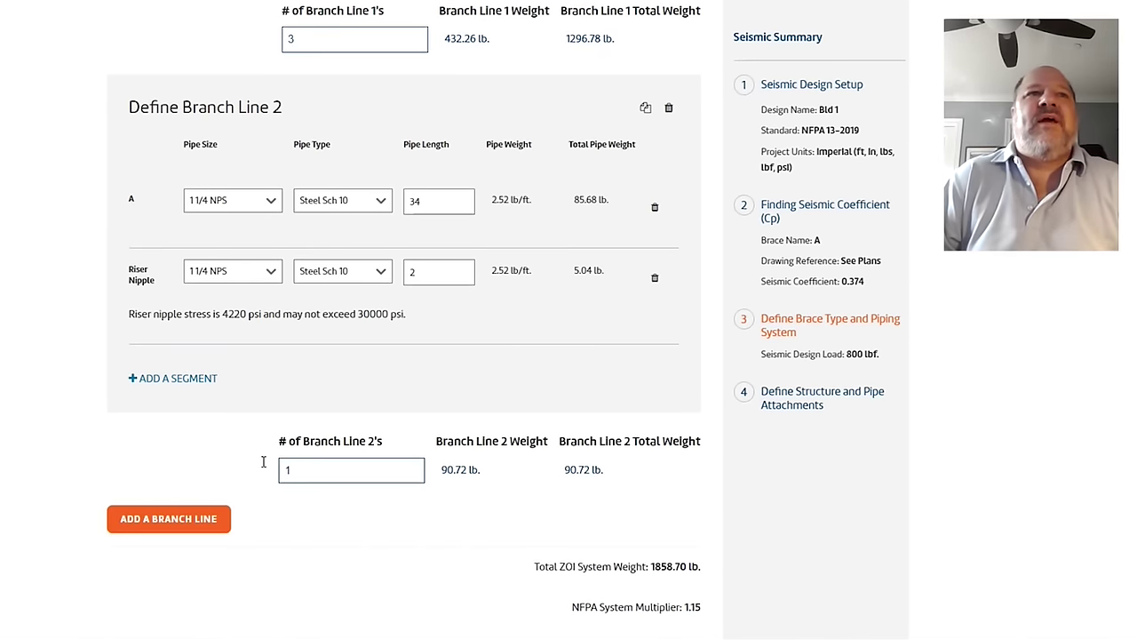
scroll(212, 424, up, 12)
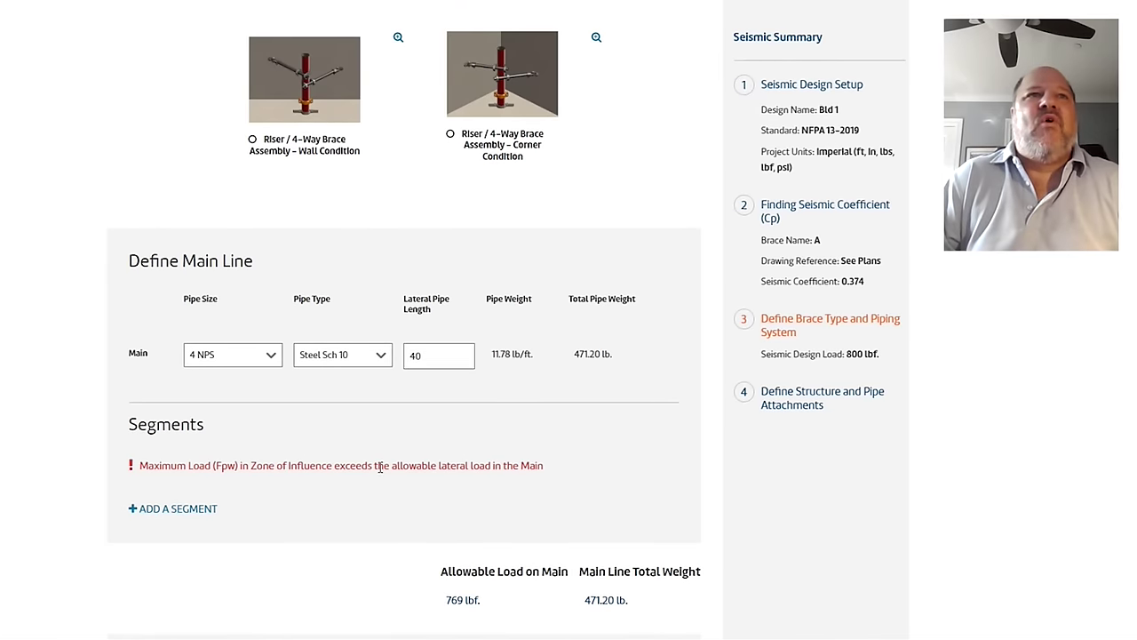
scroll(453, 444, down, 2)
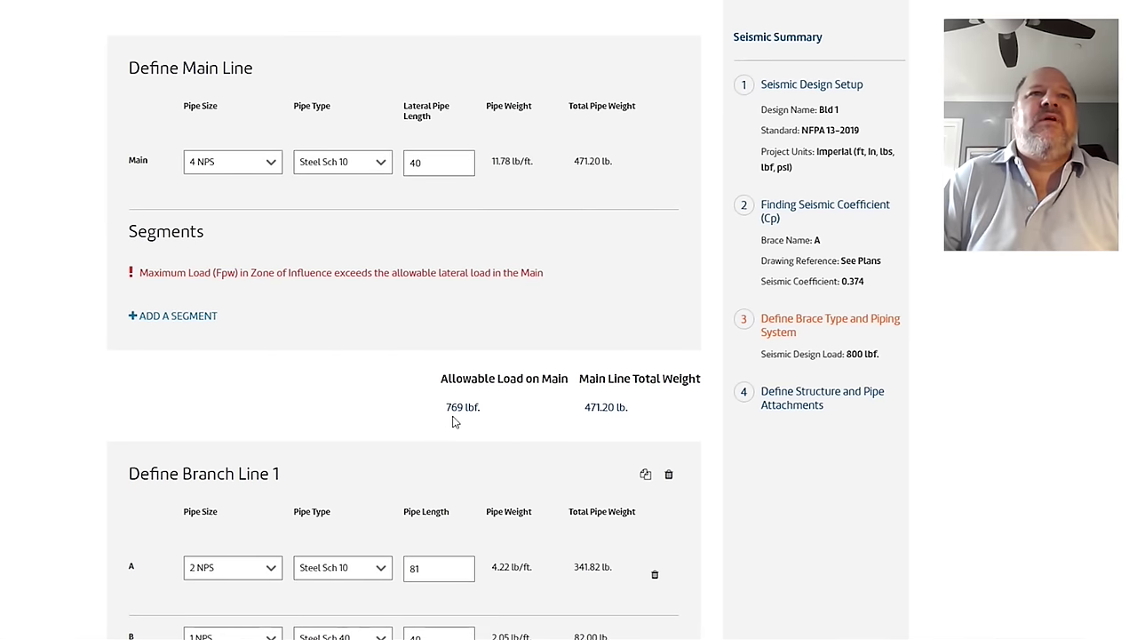
scroll(416, 384, down, 13)
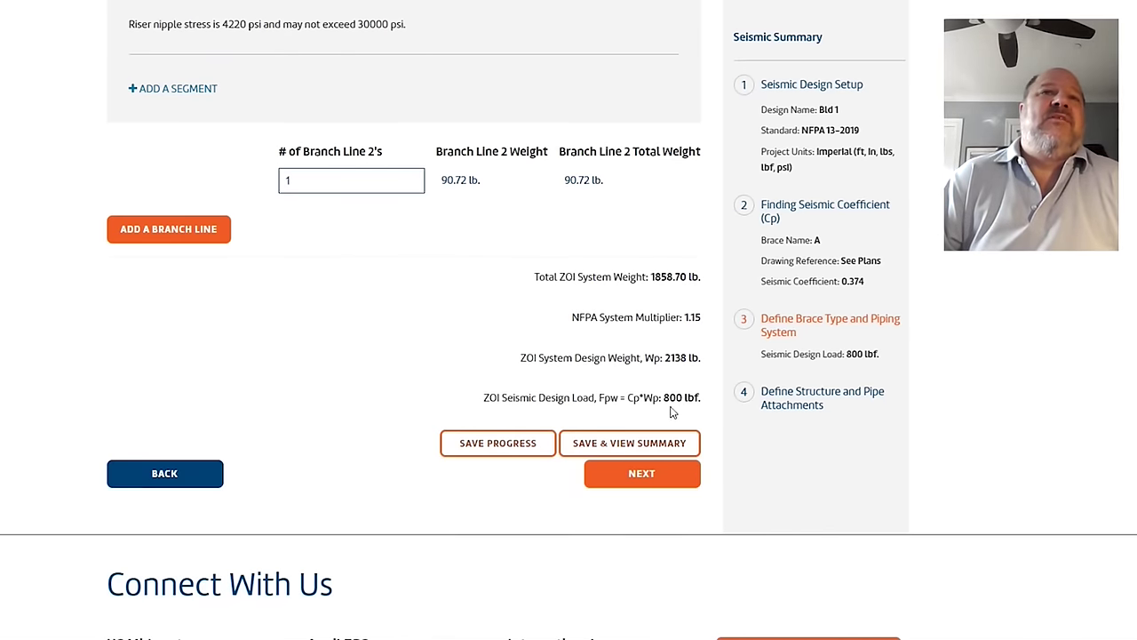
scroll(578, 388, up, 4)
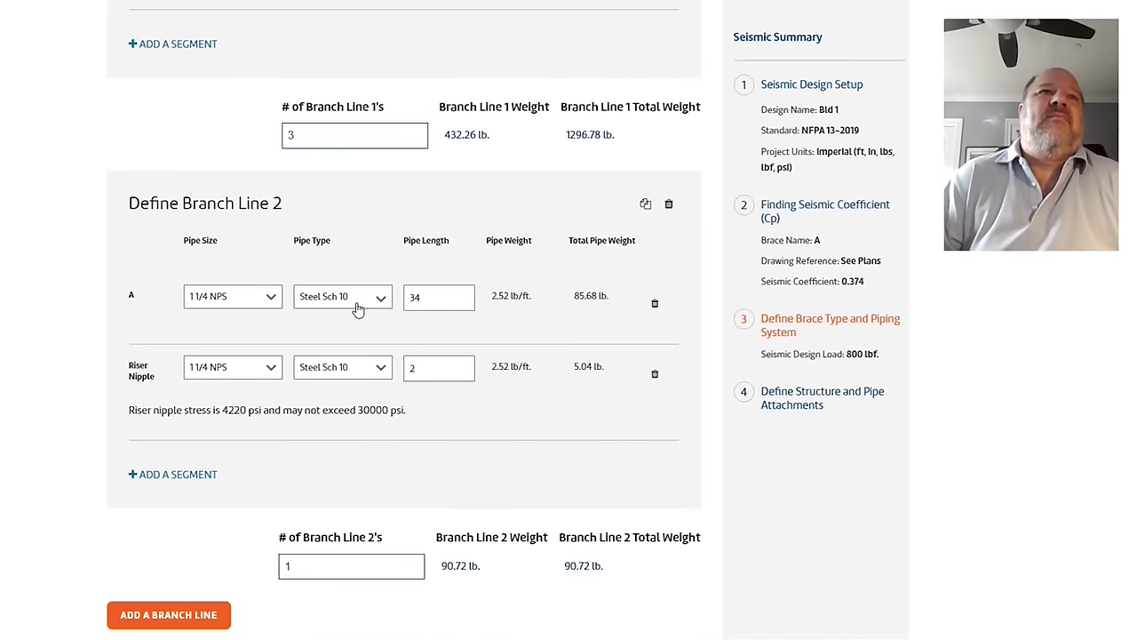
scroll(321, 324, up, 5)
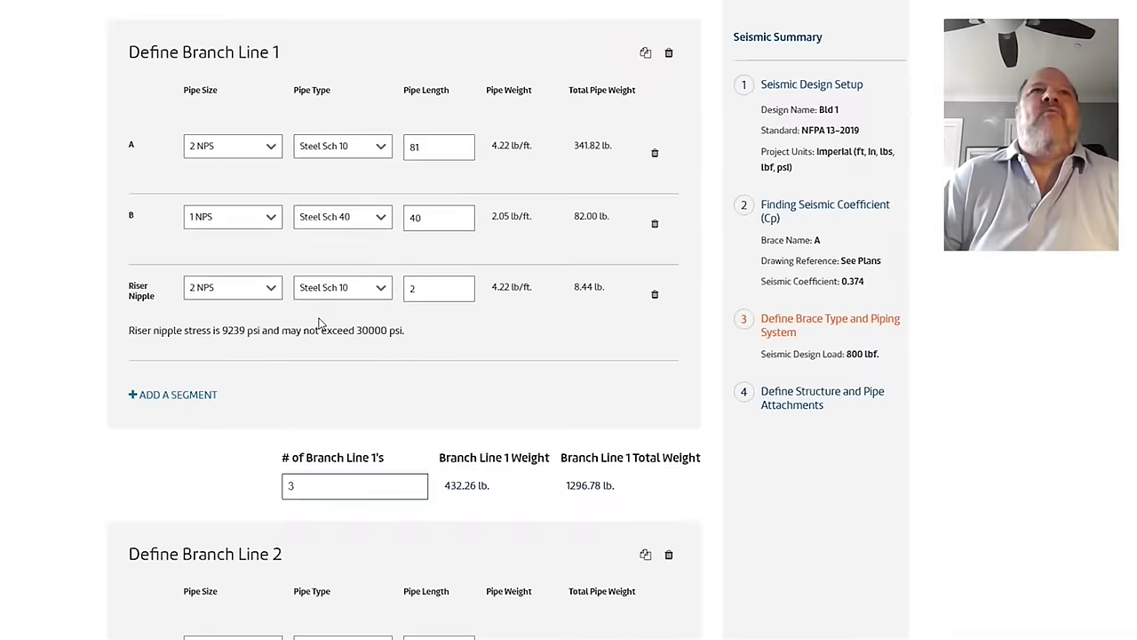
scroll(321, 324, up, 4)
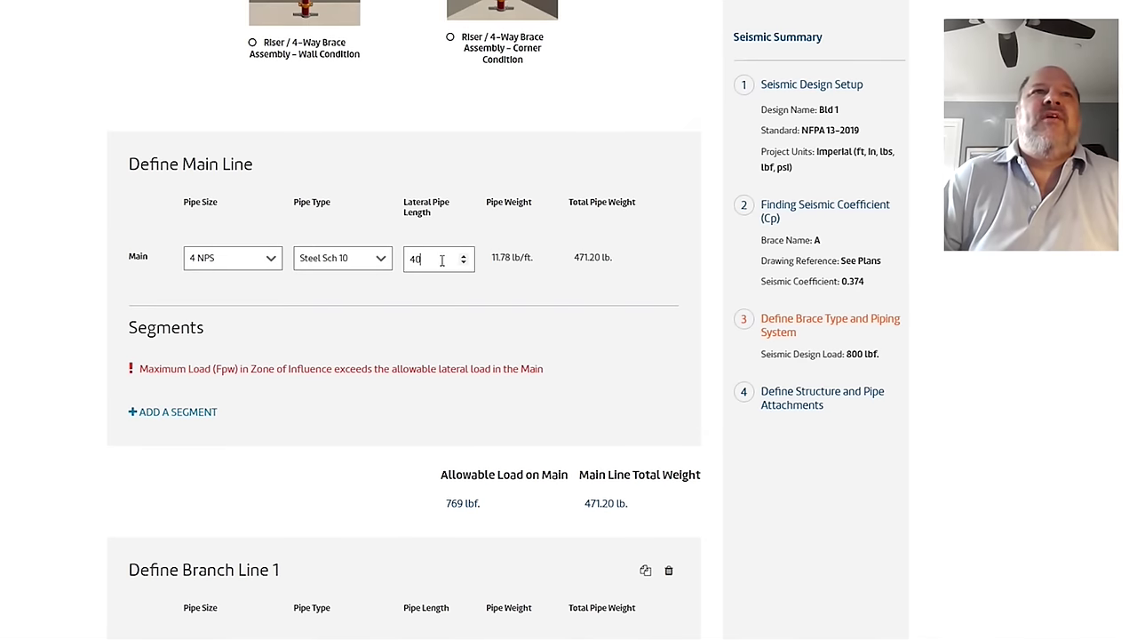
Step: Lower the lateral pipe length from 40 to 35 and review the 775 lbf design load
key(Down)
key(Down)
key(Down)
key(Down)
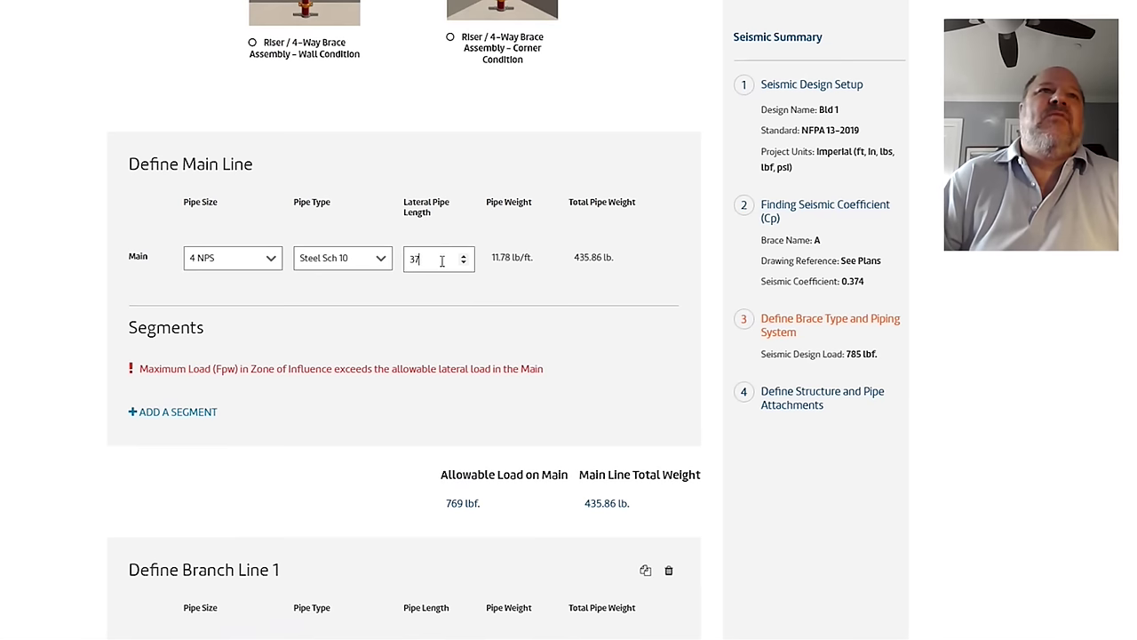
key(Down)
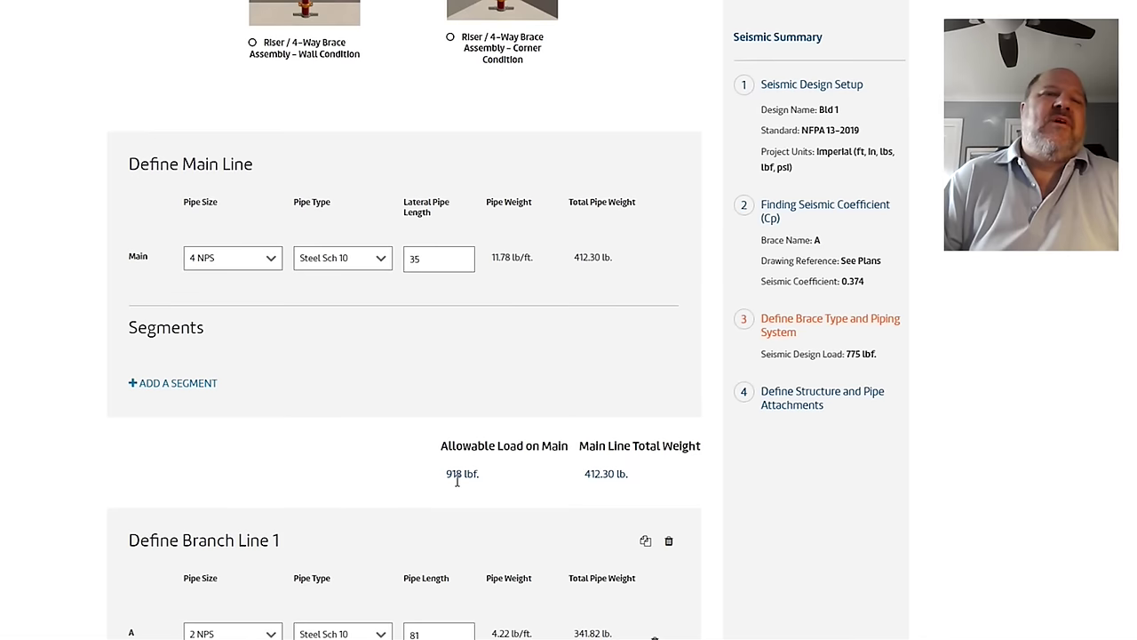
scroll(337, 391, down, 10)
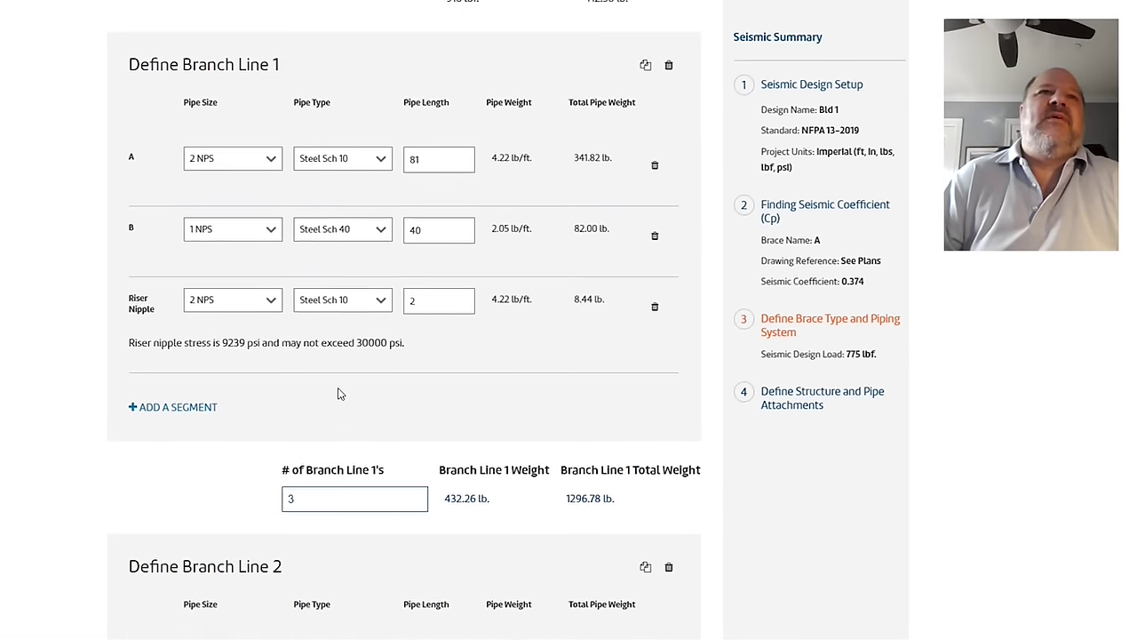
scroll(331, 389, down, 5)
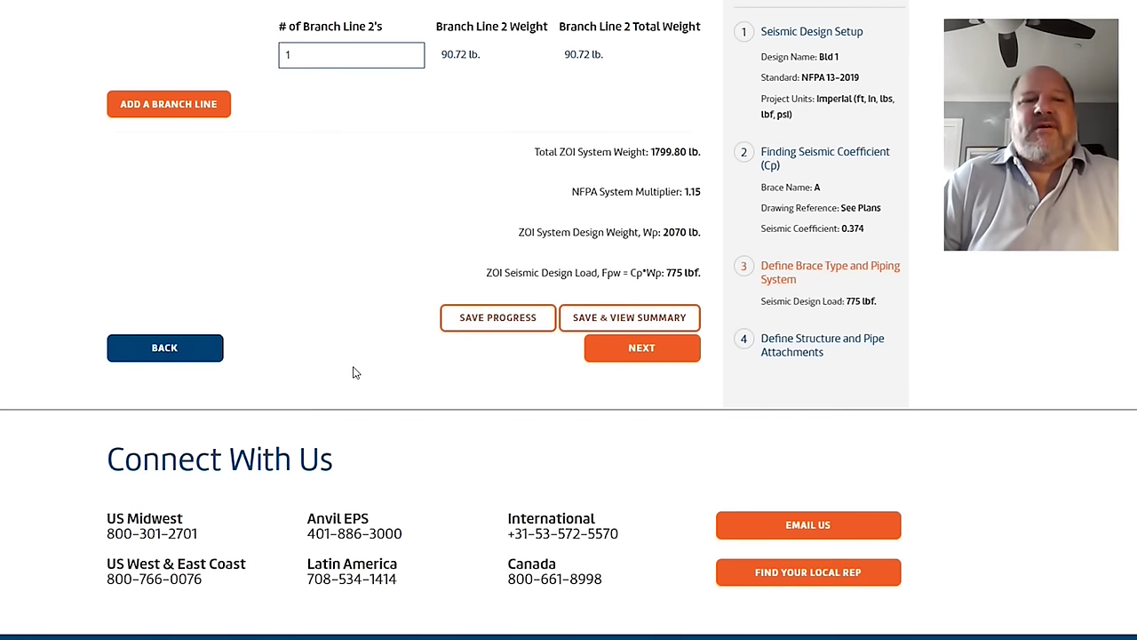
scroll(277, 303, up, 5)
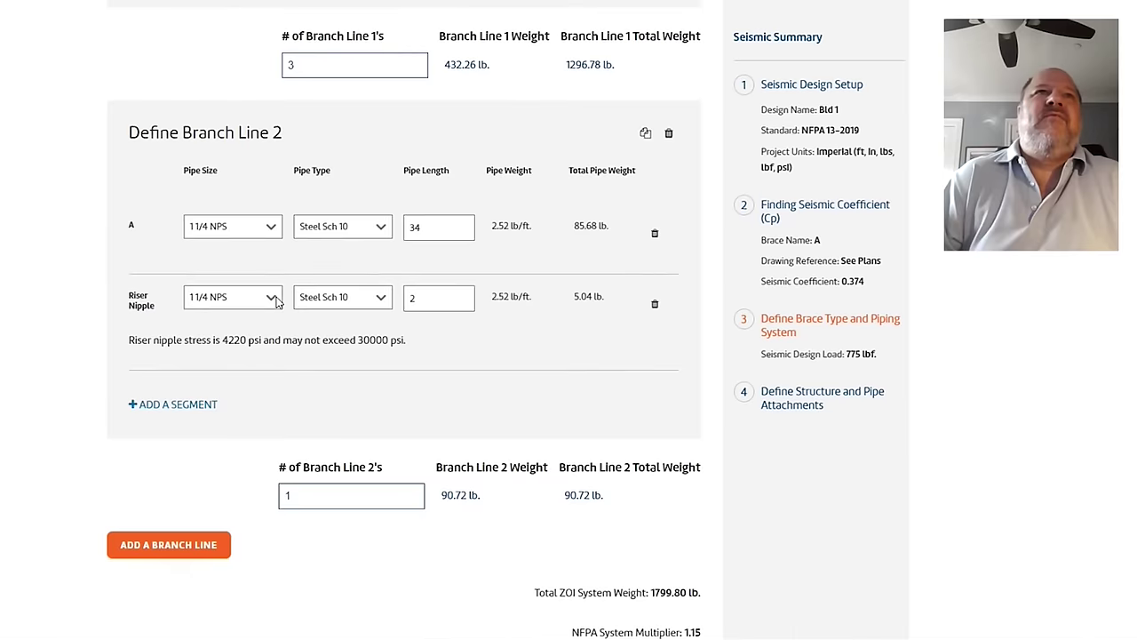
scroll(276, 303, down, 5)
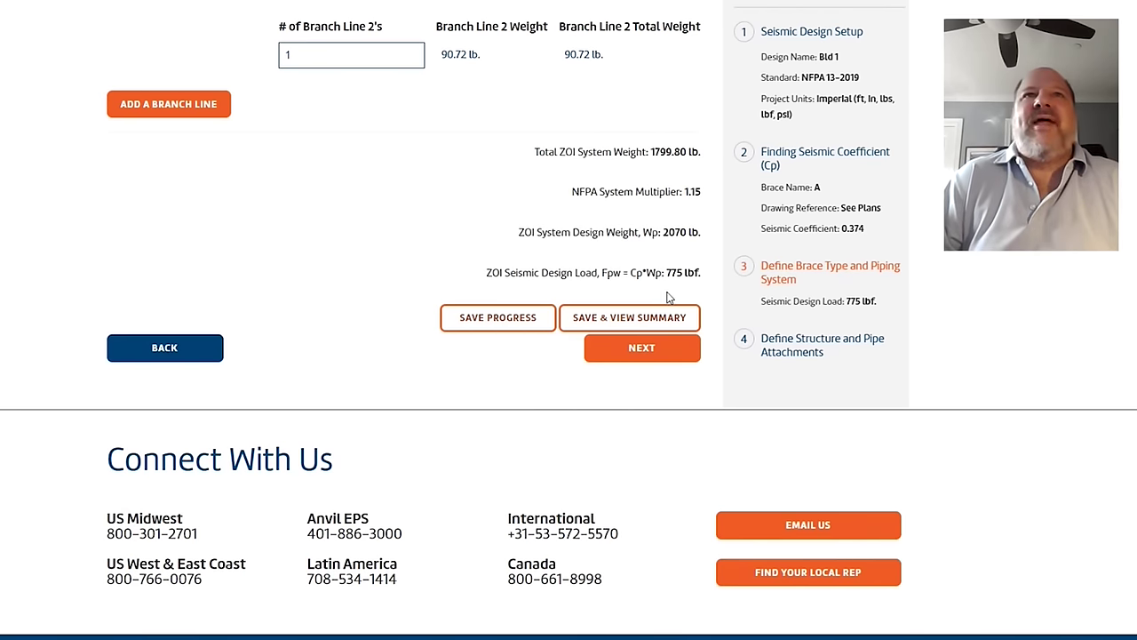
Step: Continue to step 4 and choose I-Beam/Joist as the structure
click(662, 351)
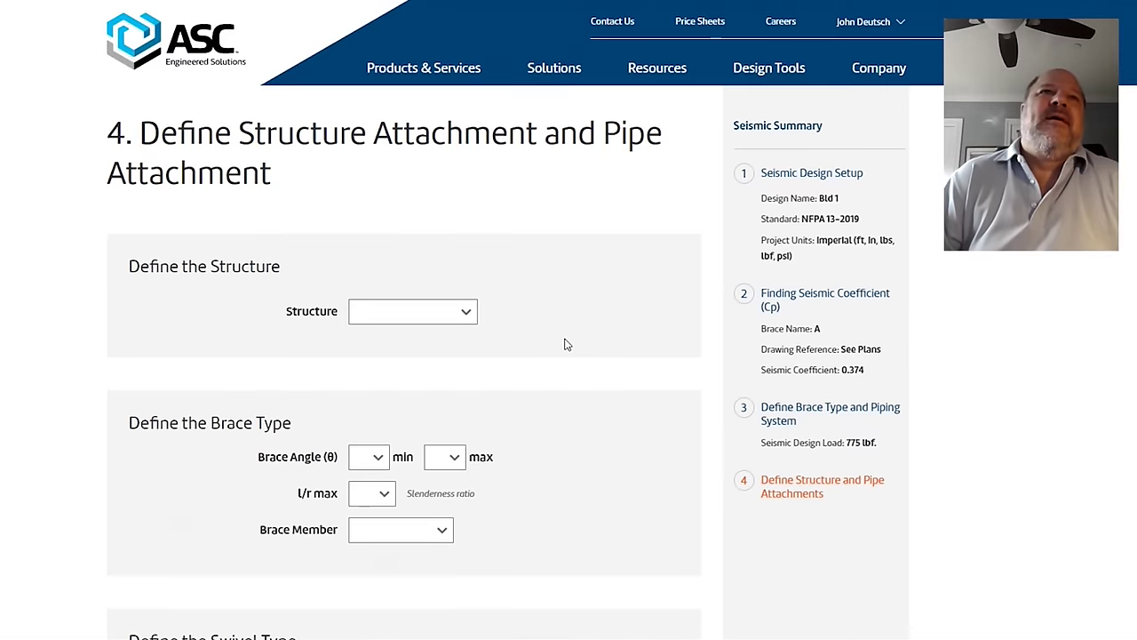
scroll(565, 343, down, 4)
scroll(555, 331, up, 3)
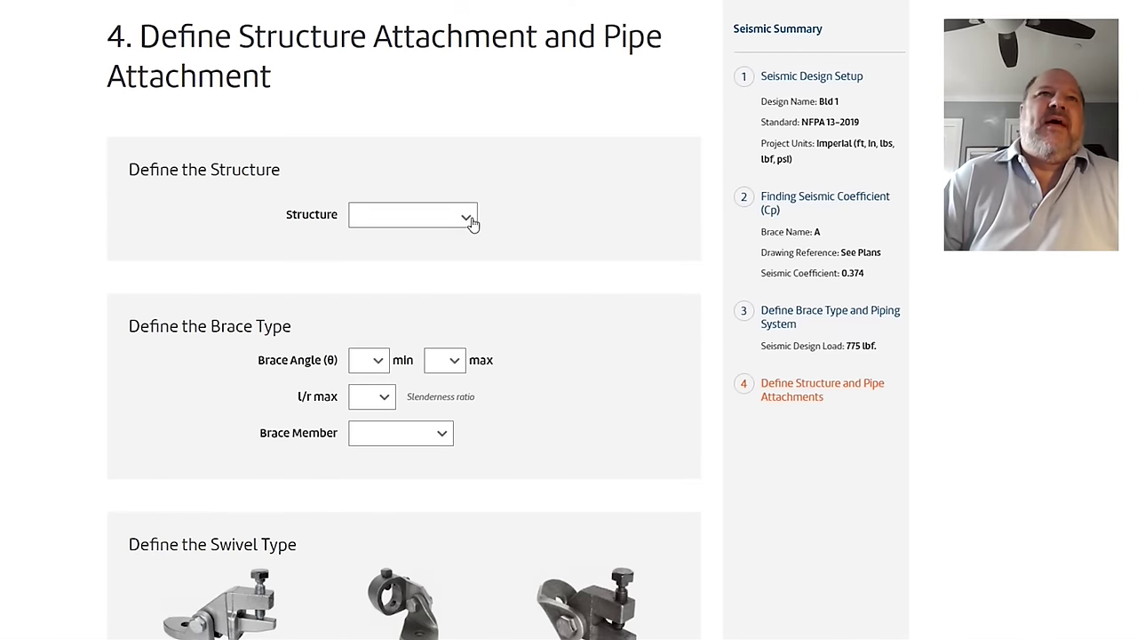
click(469, 219)
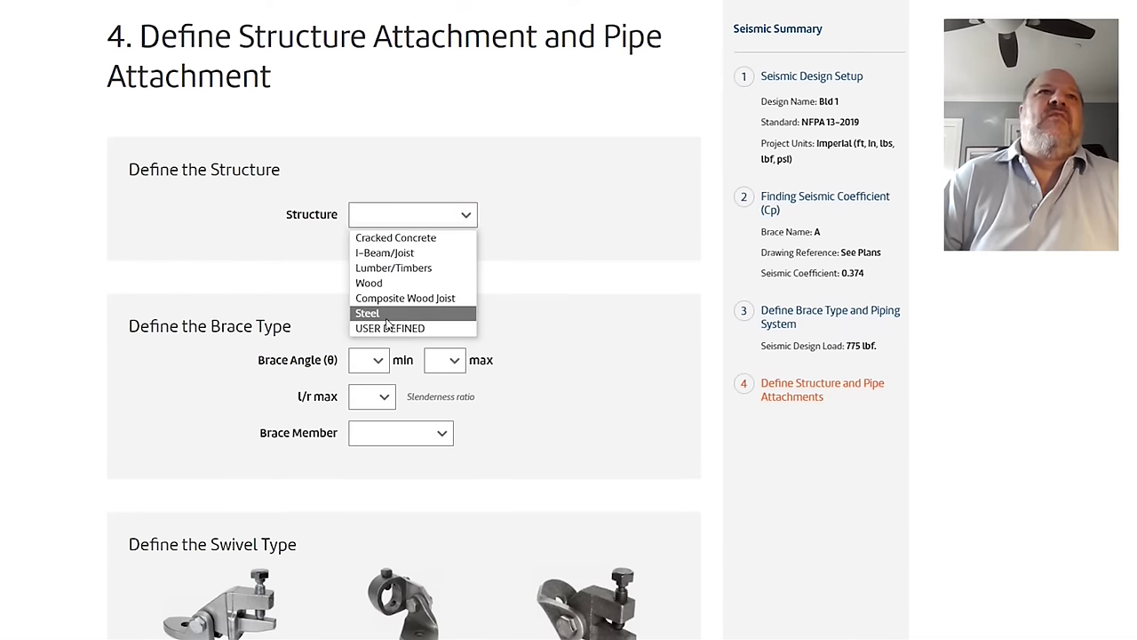
click(377, 255)
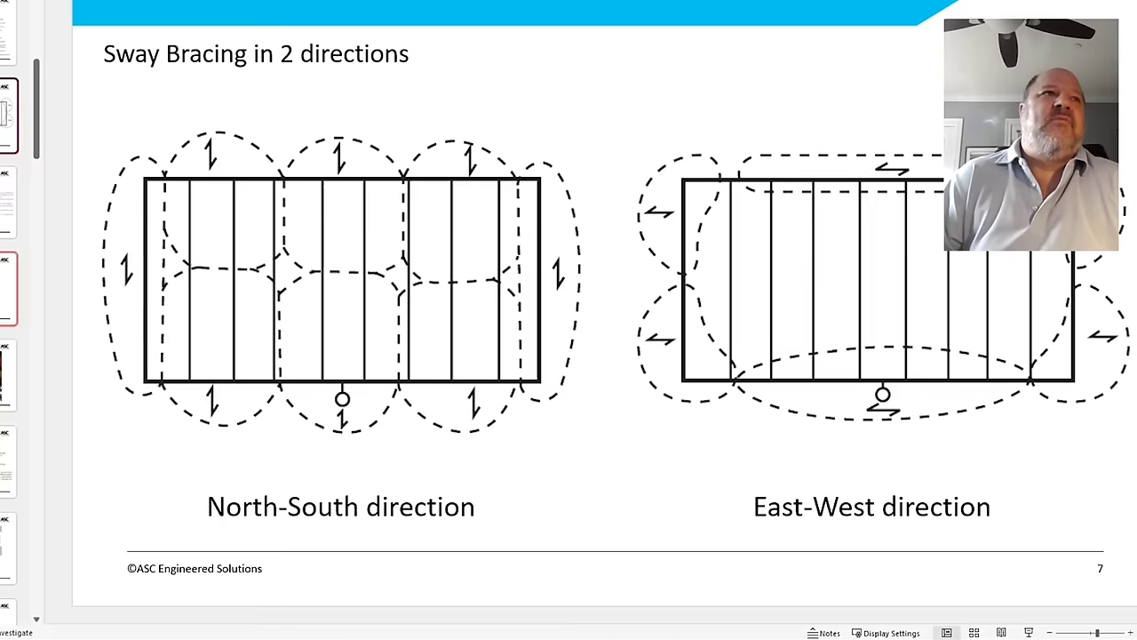
click(9, 376)
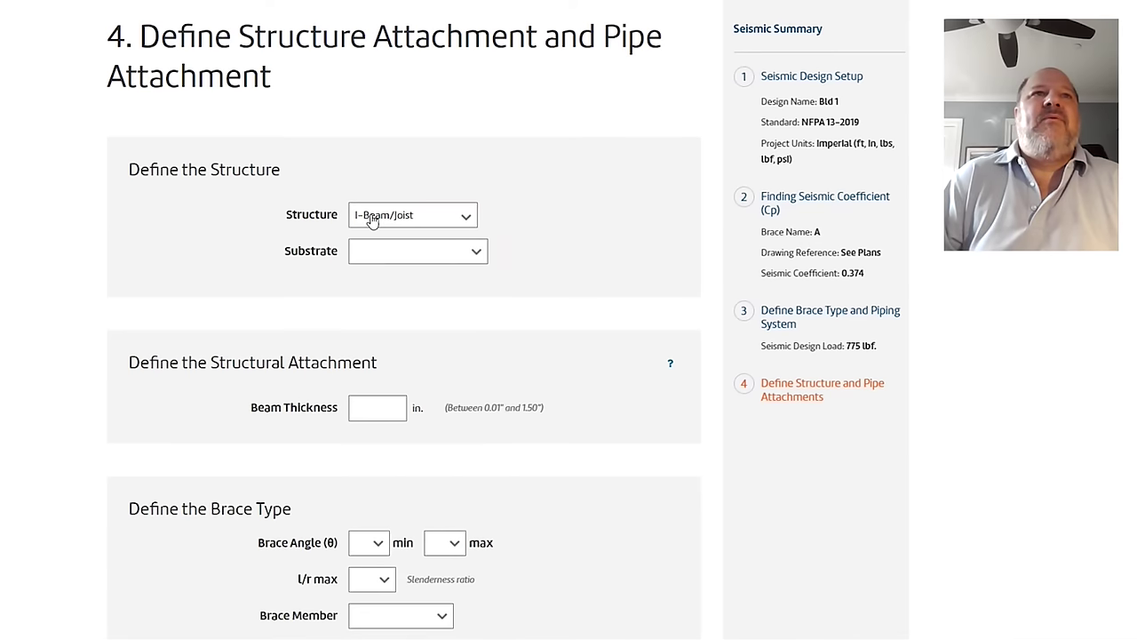
Step: Set the substrate to Vertical Joist Flange with a .25 in beam thickness
click(371, 254)
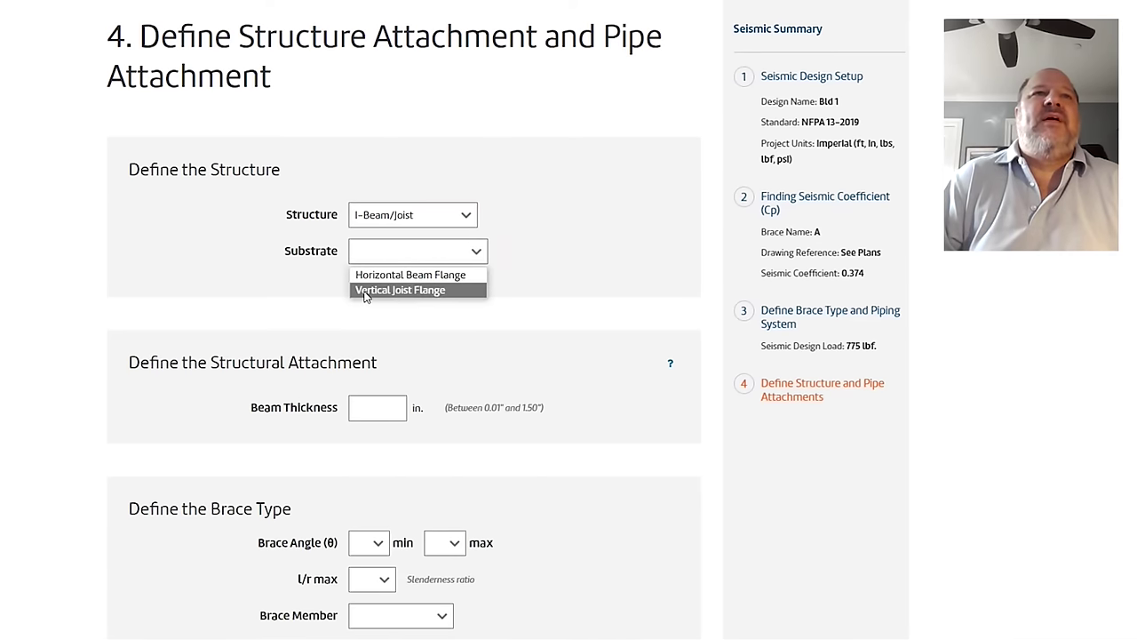
click(364, 290)
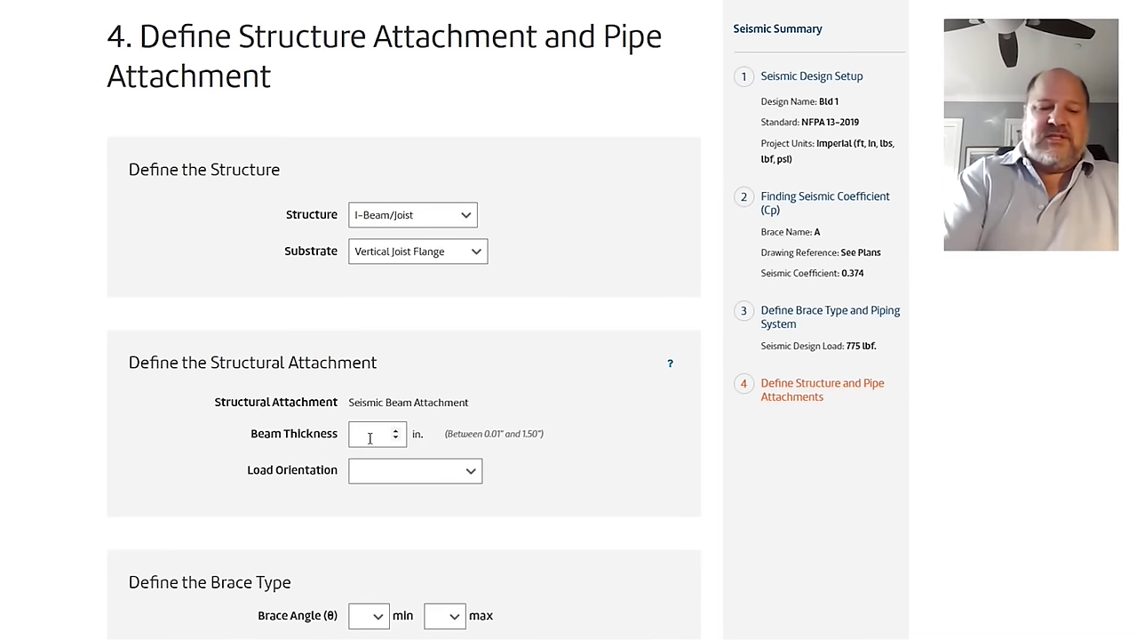
text(.25)
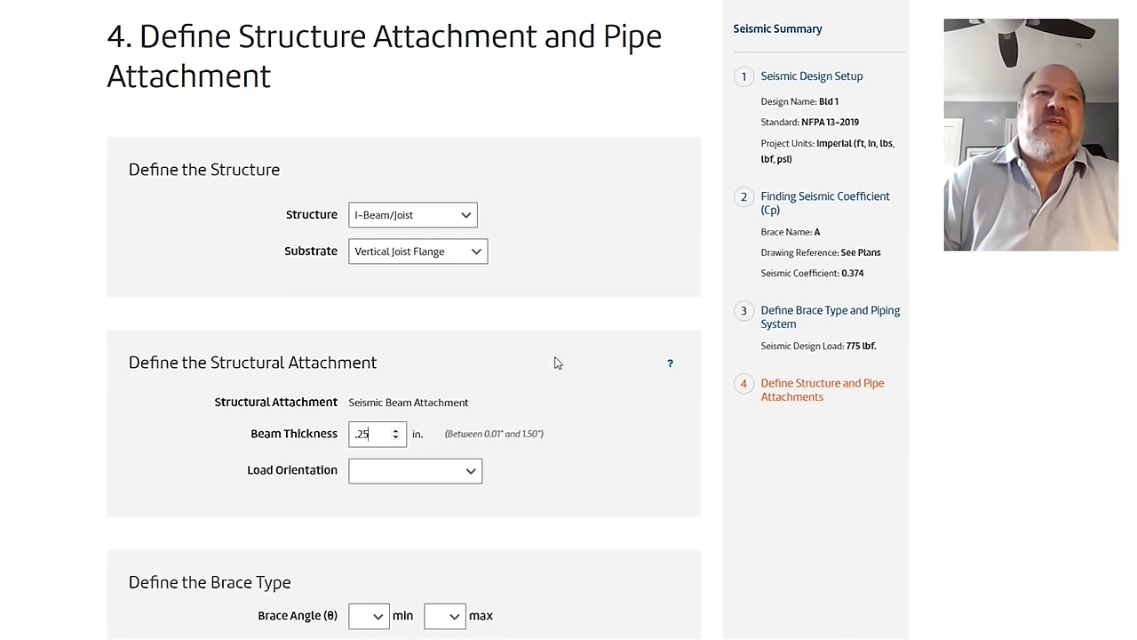
scroll(564, 355, down, 2)
click(426, 283)
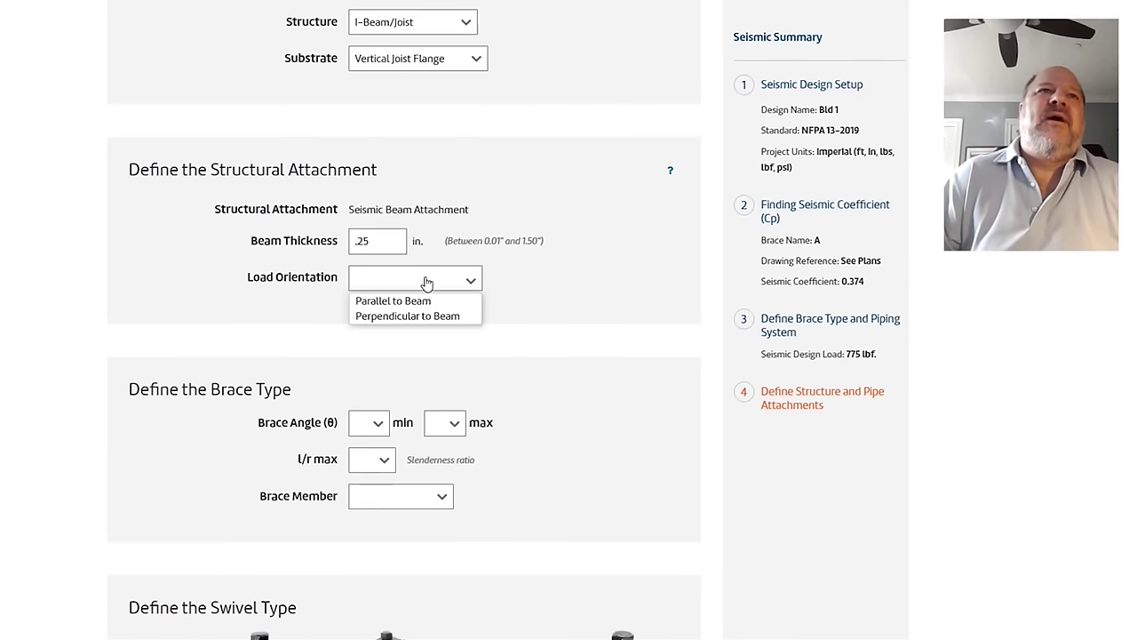
Step: Set load orientation to Perpendicular to Beam and the brace angle range to 45–90°
click(384, 318)
scroll(383, 322, down, 2)
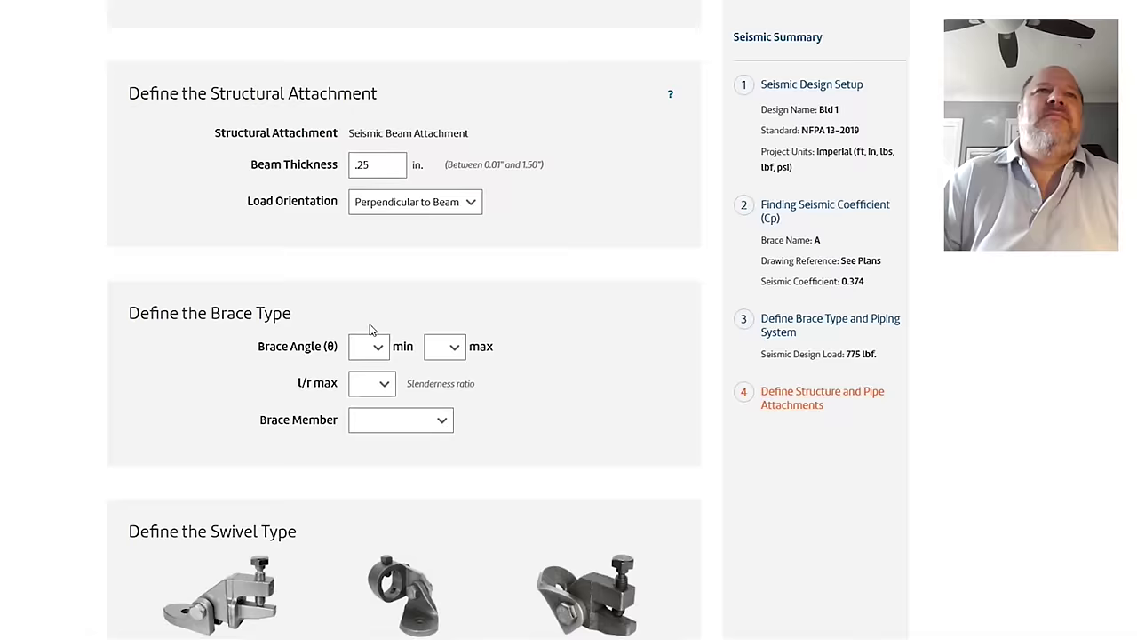
click(375, 234)
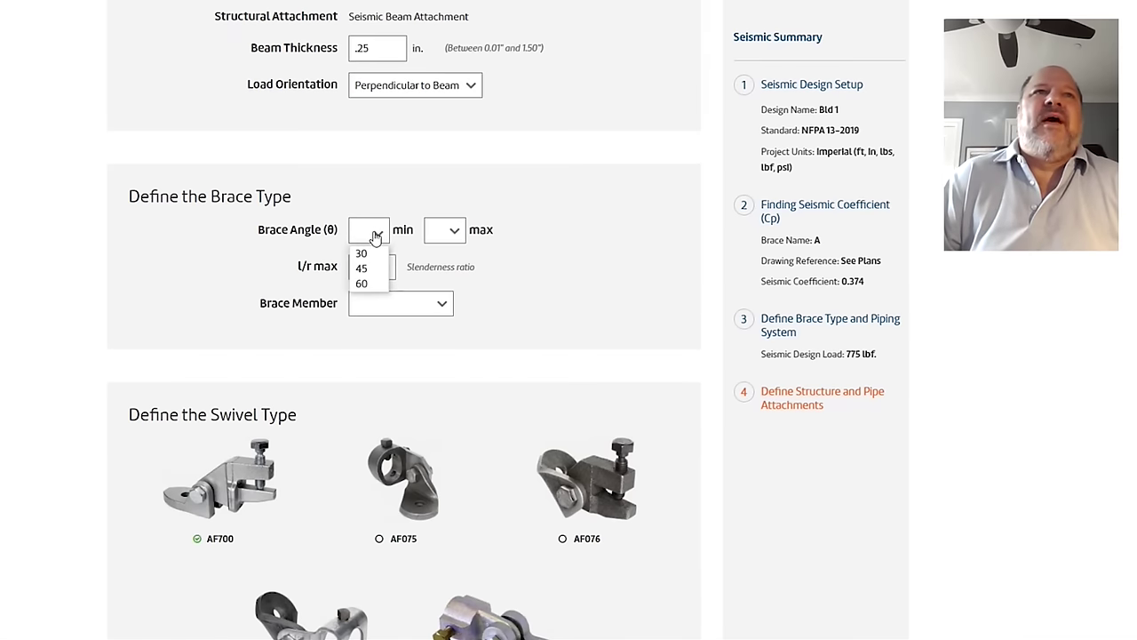
click(361, 269)
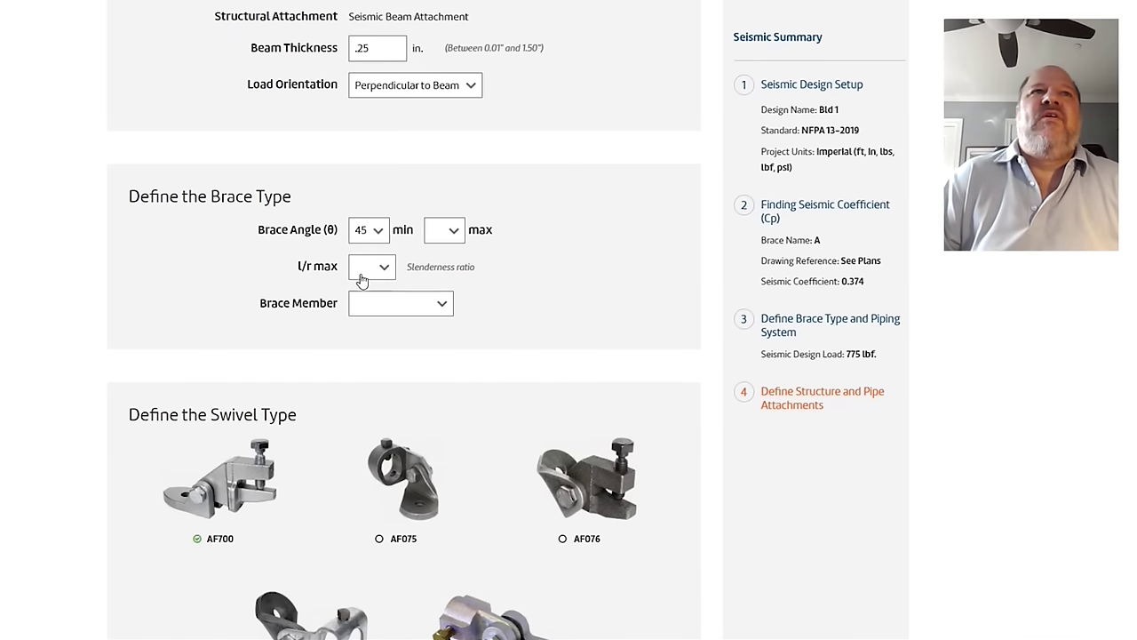
click(433, 238)
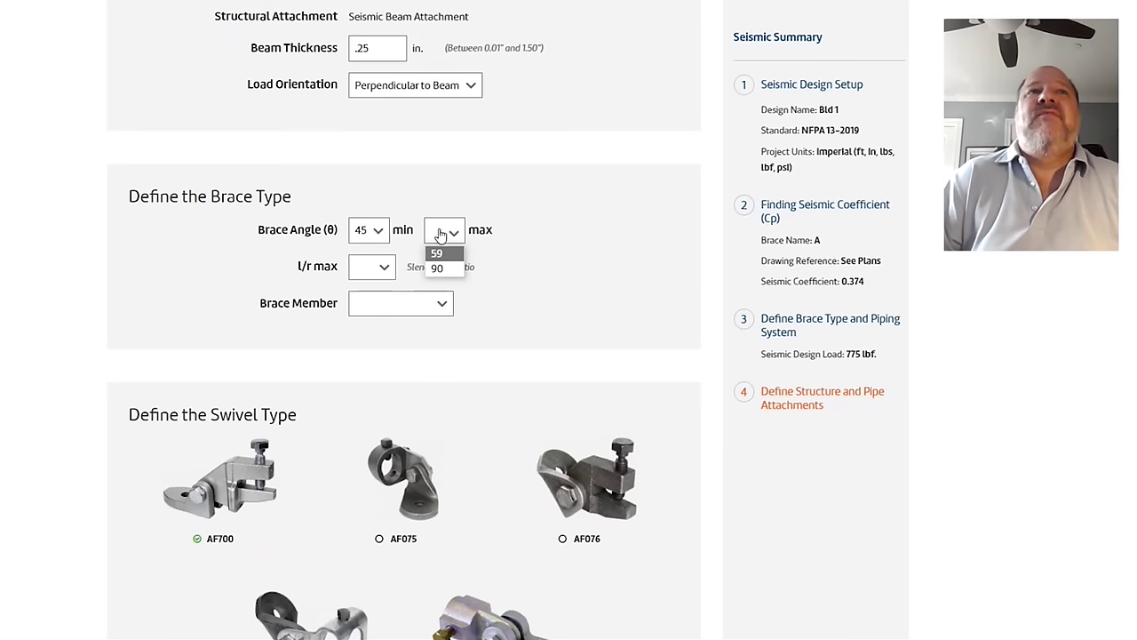
click(436, 269)
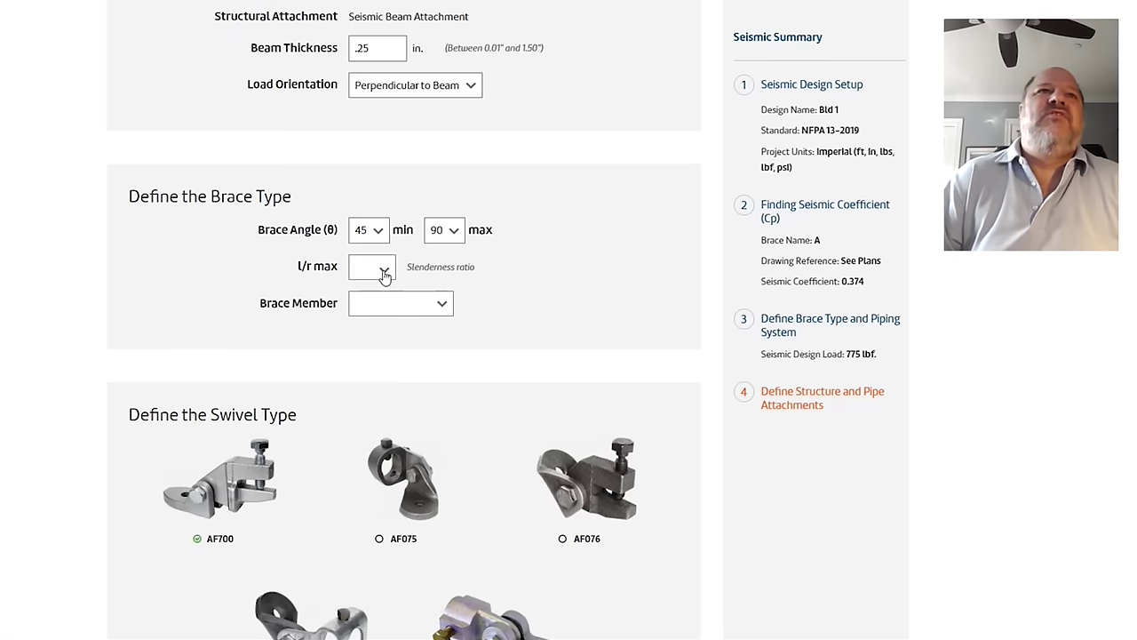
Step: Set l/r max to 200 and the brace member to 1 1/4 NPS Sch 40
click(385, 276)
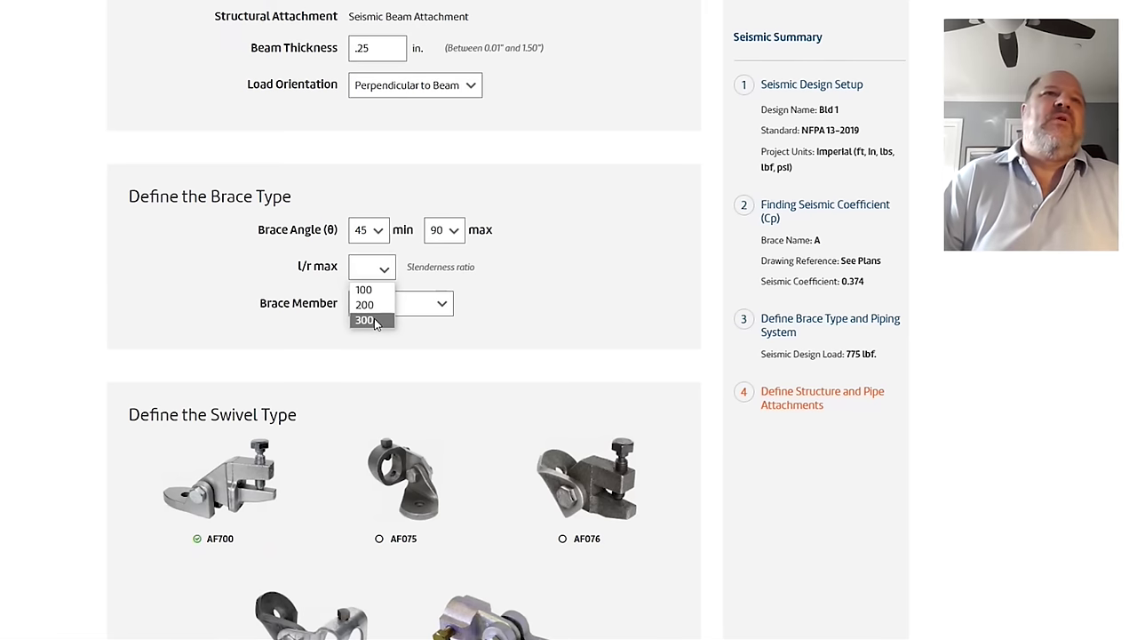
click(366, 305)
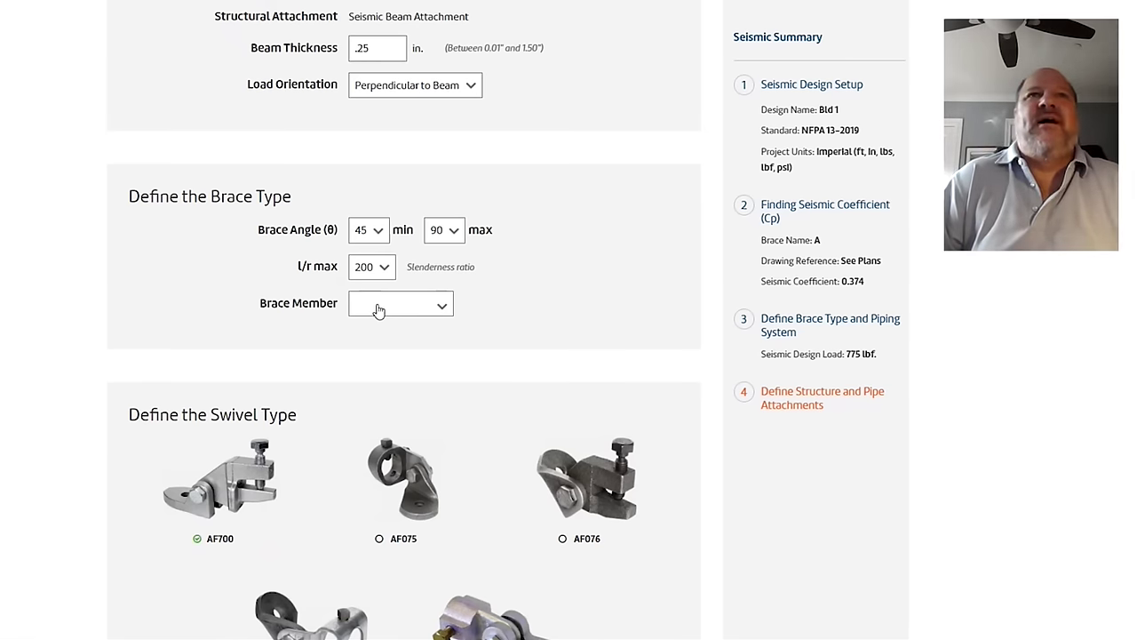
click(378, 309)
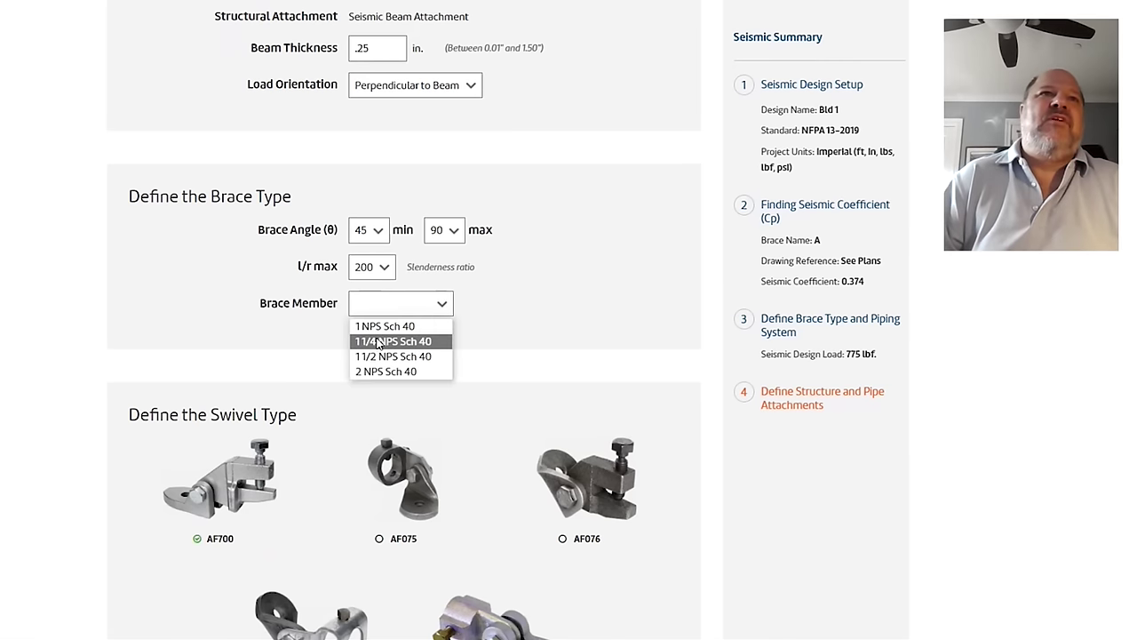
click(377, 343)
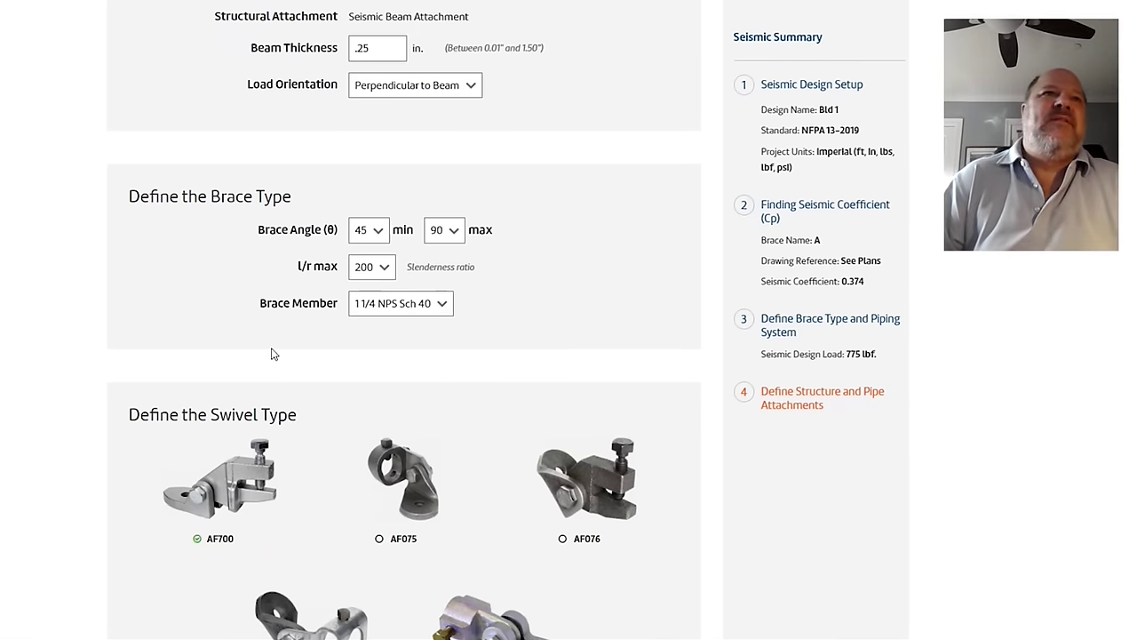
scroll(261, 348, down, 2)
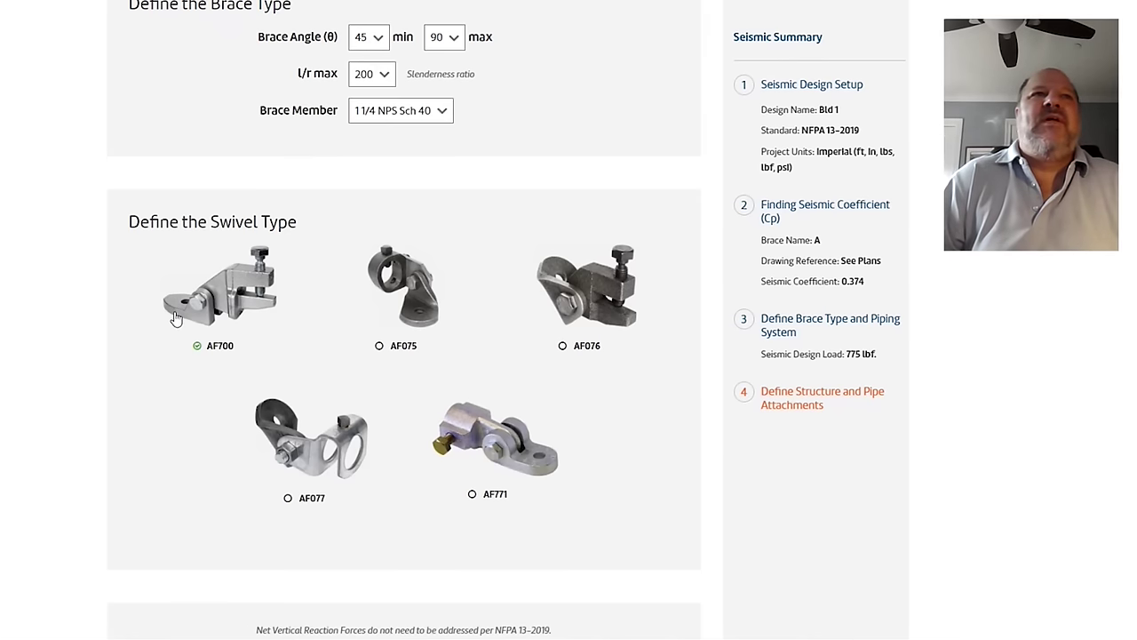
scroll(173, 342, down, 3)
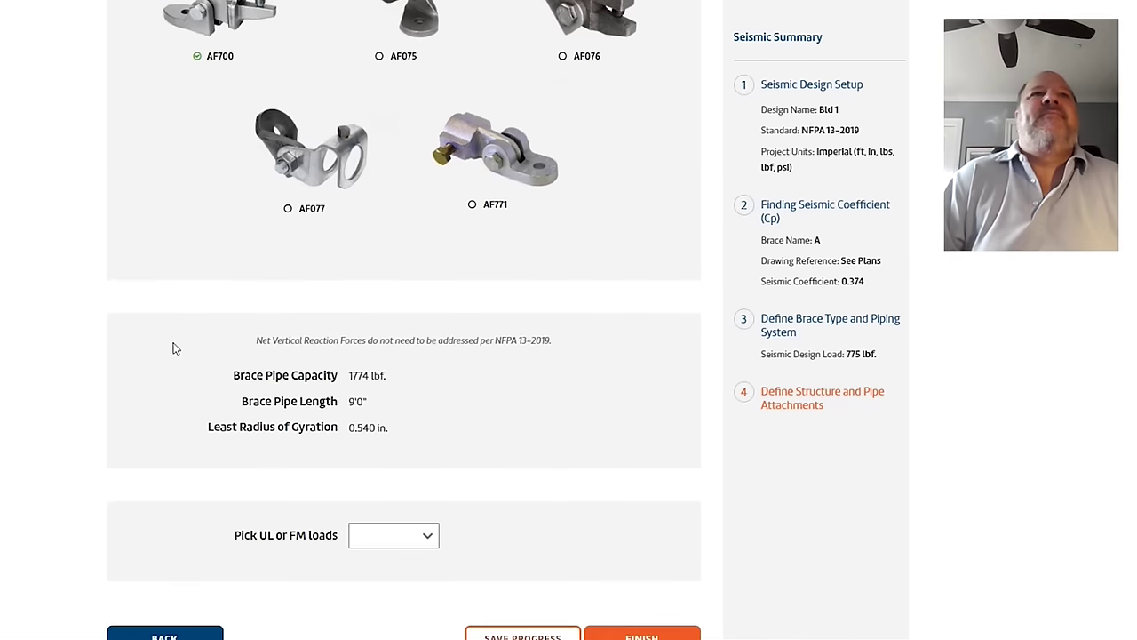
scroll(173, 347, up, 2)
scroll(182, 265, down, 3)
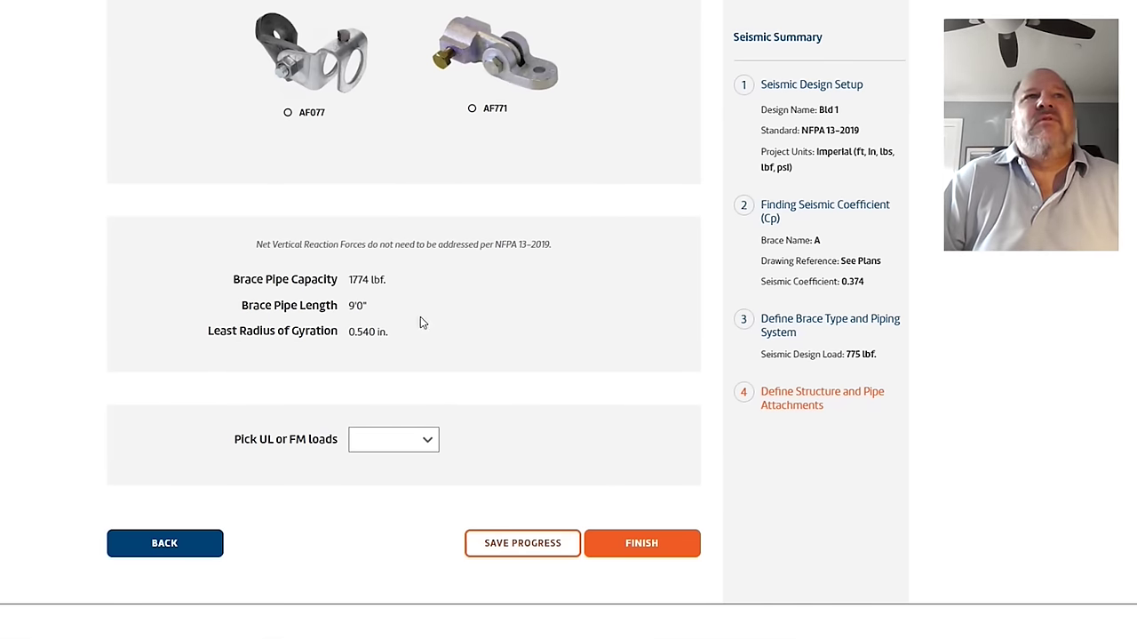
Step: Choose UL Listed loads and review the listed AF778, AF720, AF035 and AF730 attachments
scroll(422, 321, down, 1)
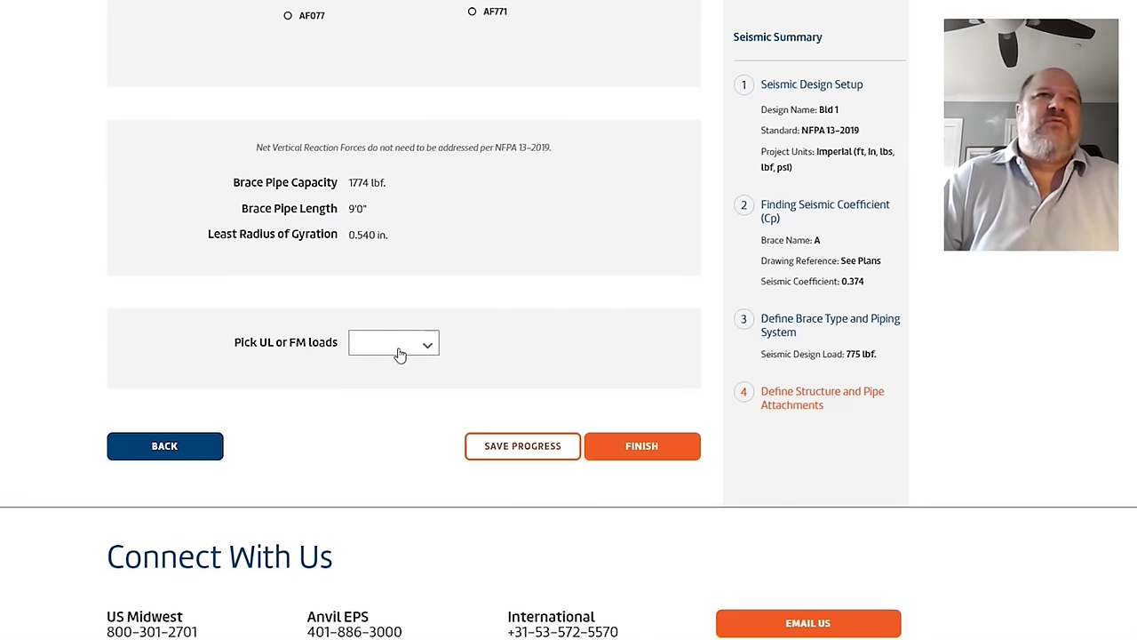
click(400, 355)
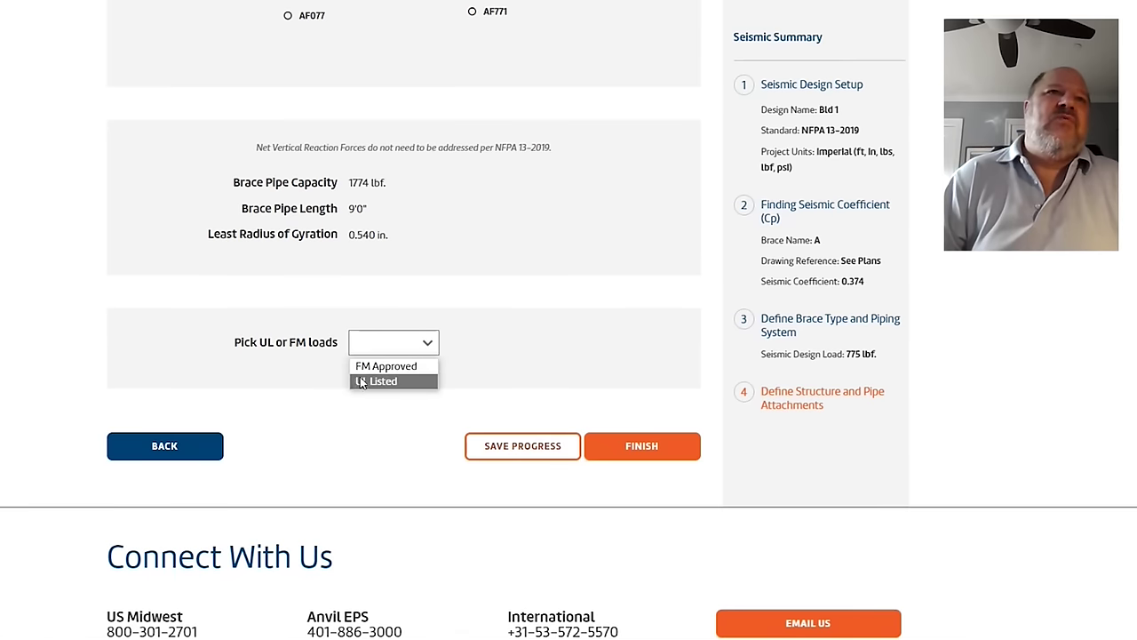
click(365, 381)
scroll(66, 317, down, 4)
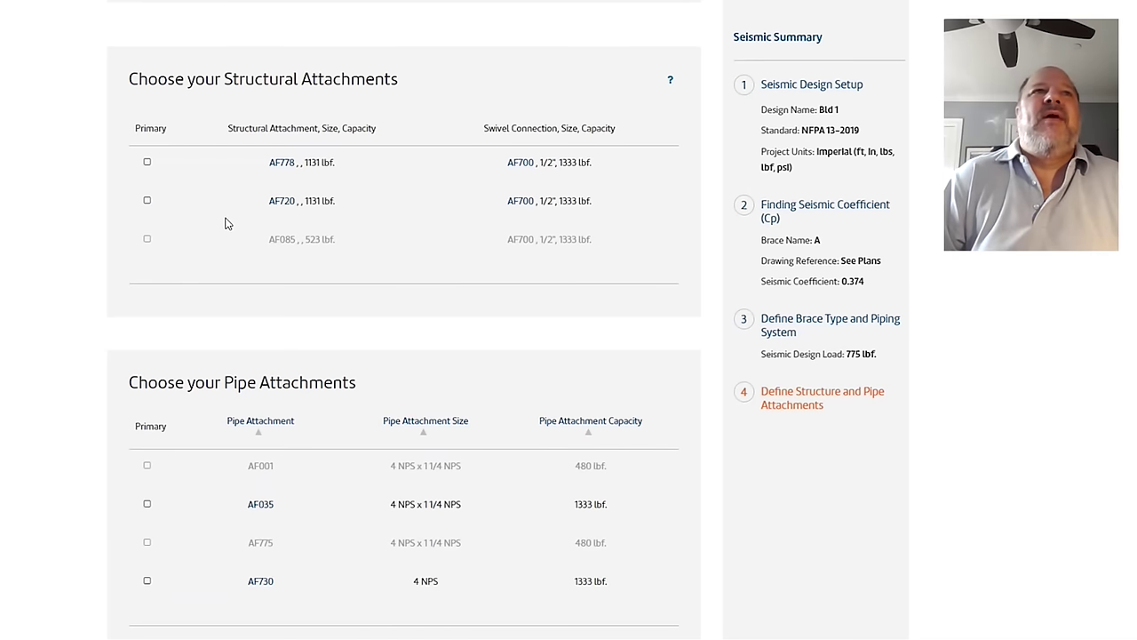
Step: Review the AF720 data sheet, then mark AF720 as the primary structural attachment
click(279, 206)
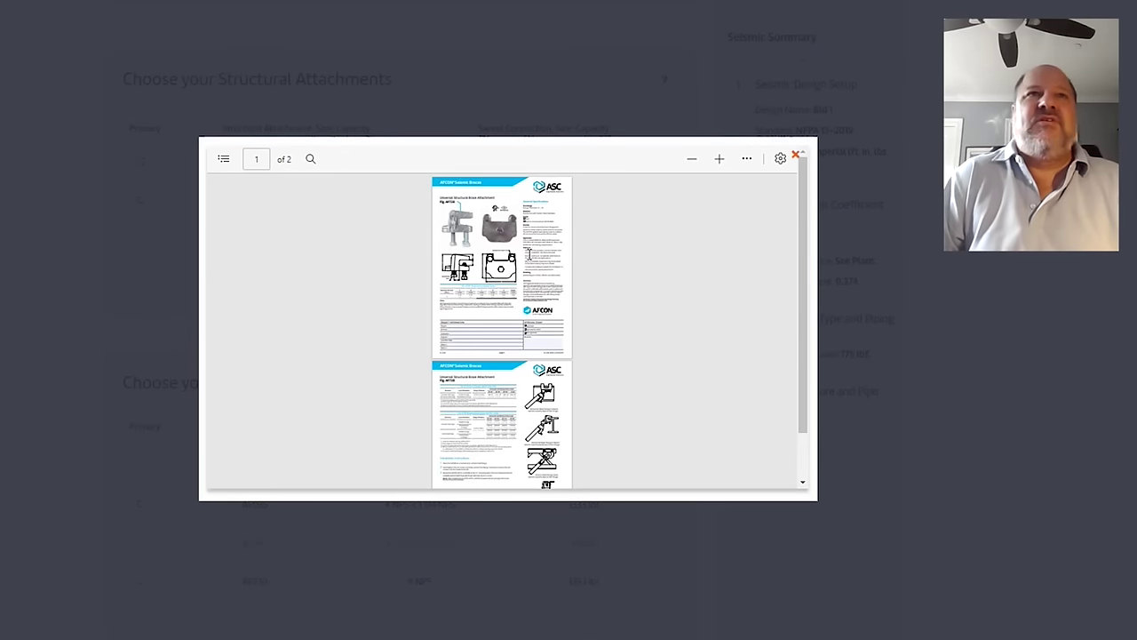
scroll(461, 229, up, 3)
scroll(461, 230, up, 1)
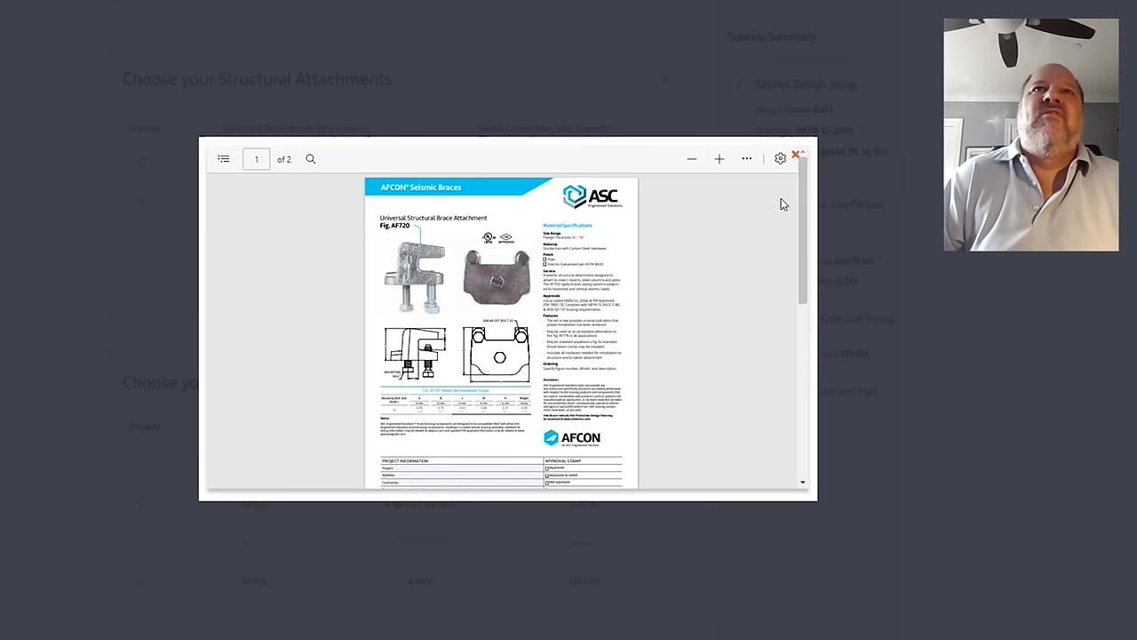
click(798, 158)
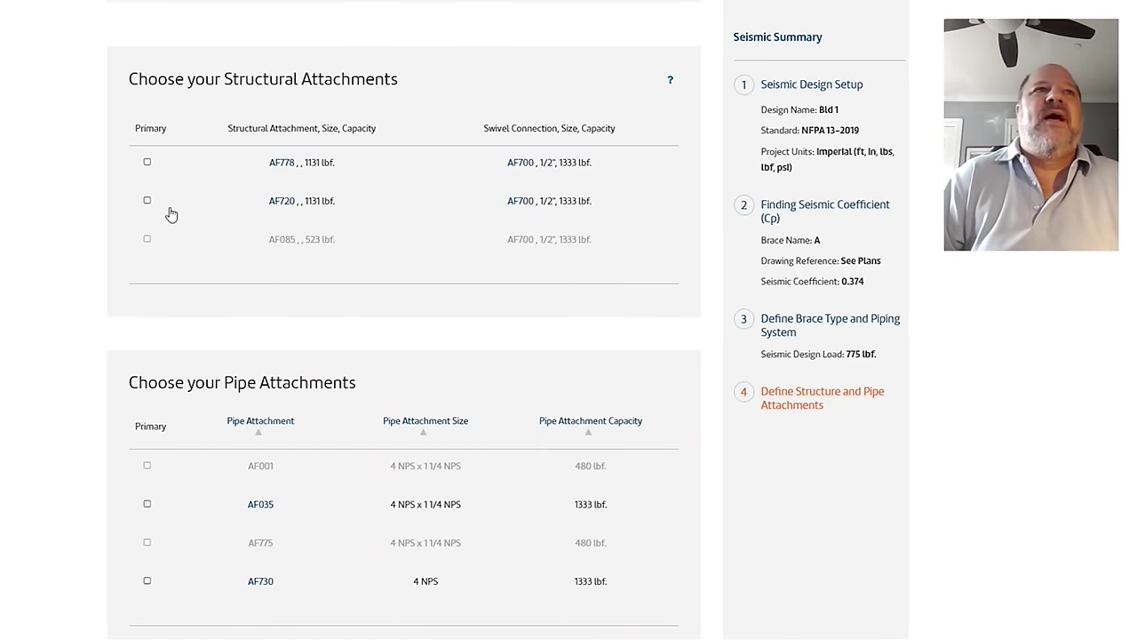
click(148, 201)
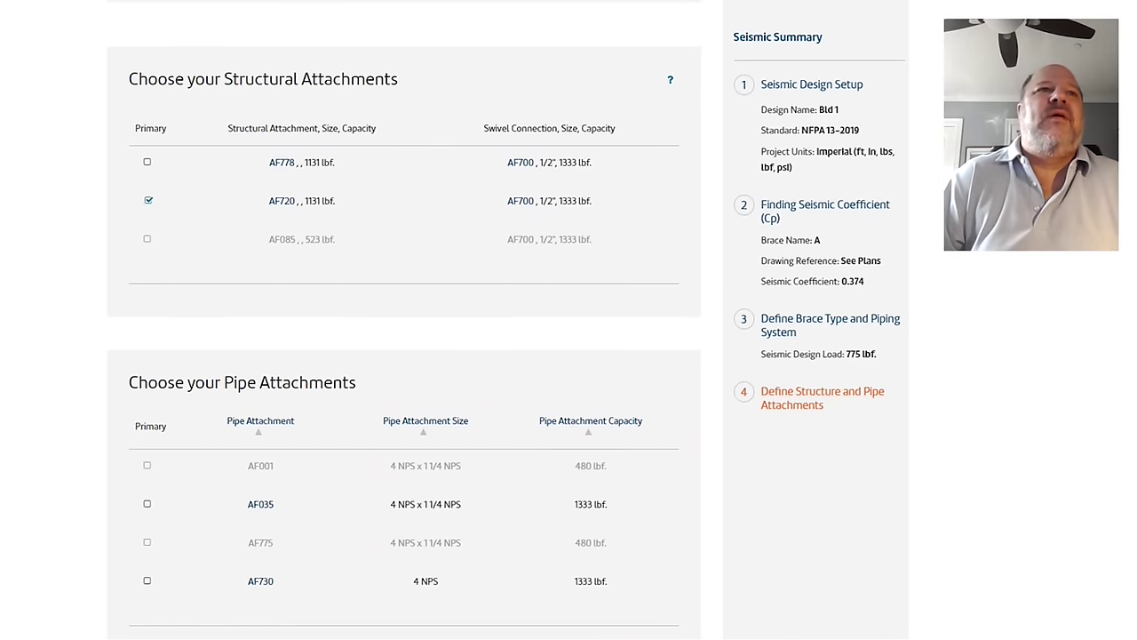
scroll(404, 320, down, 3)
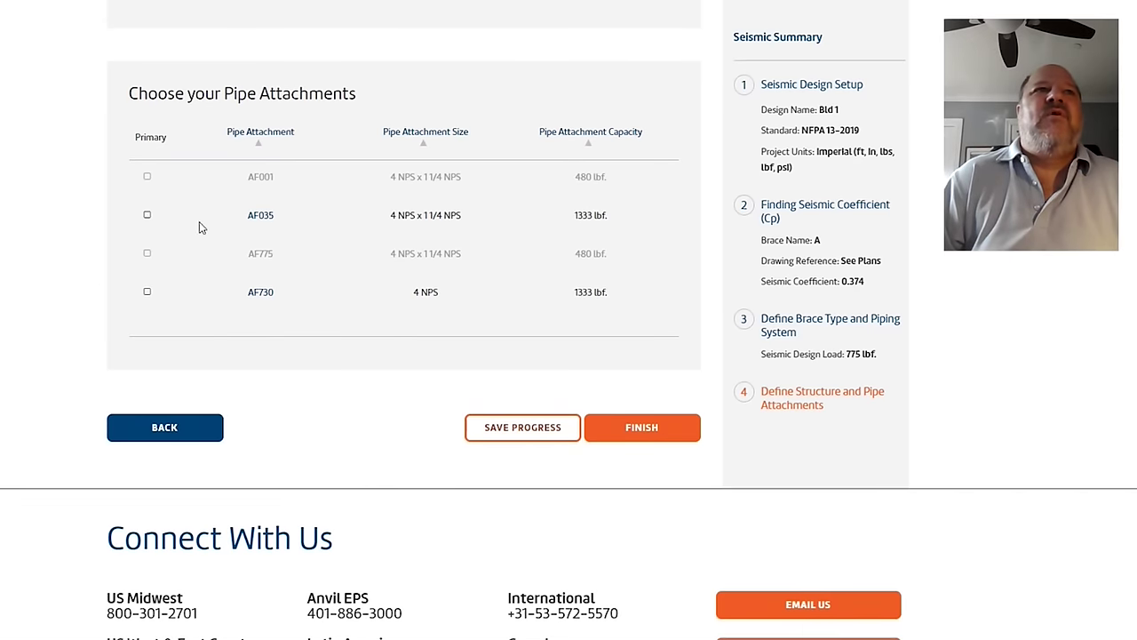
Step: Mark AF035 as the primary pipe attachment and view its data sheet
click(147, 216)
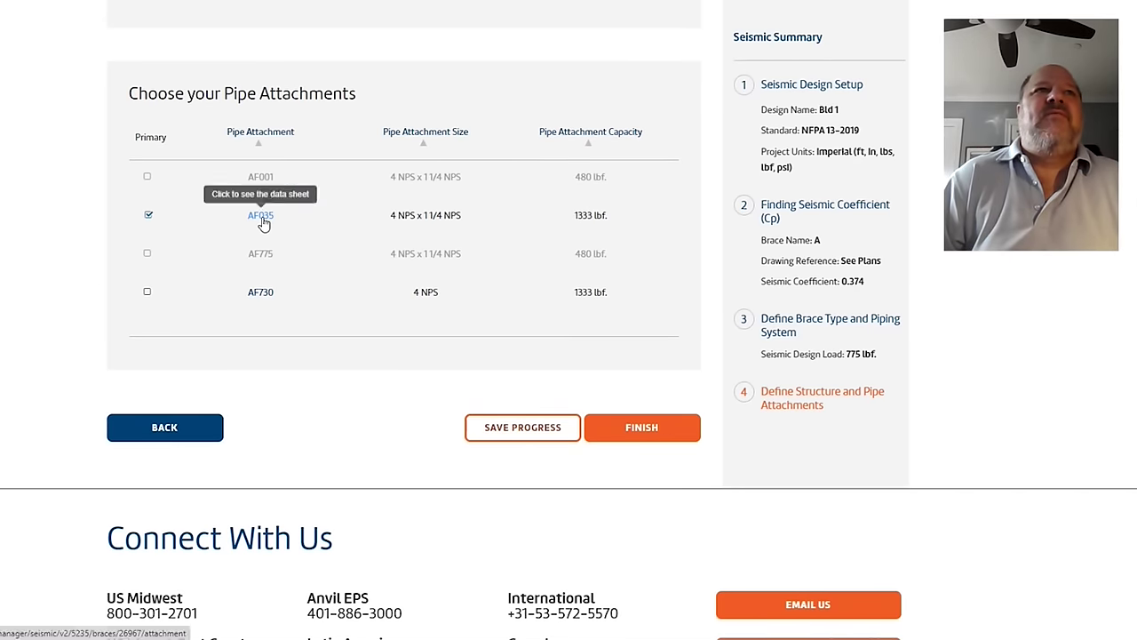
click(260, 216)
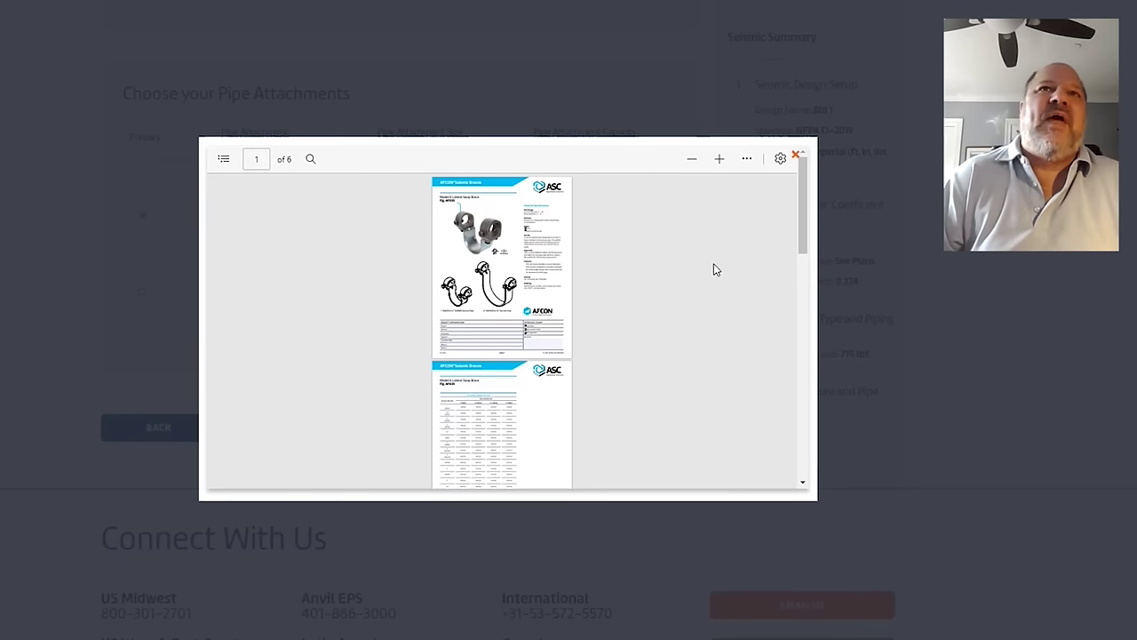
click(797, 158)
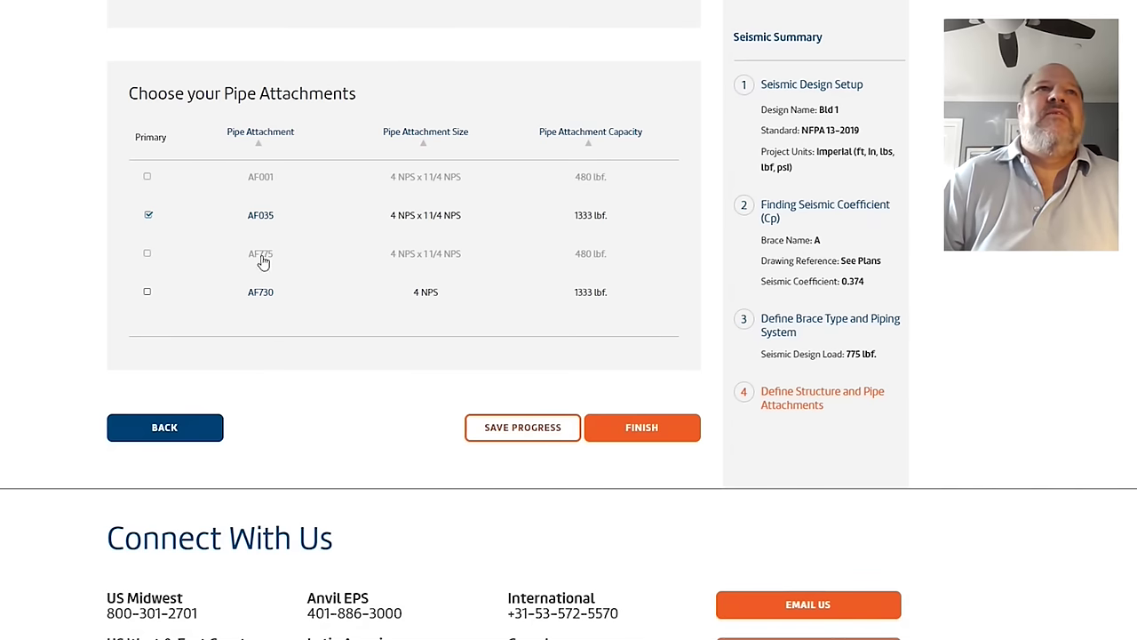
Step: Finish brace A and scroll the Summary of Brace Configurations to the report buttons
click(659, 433)
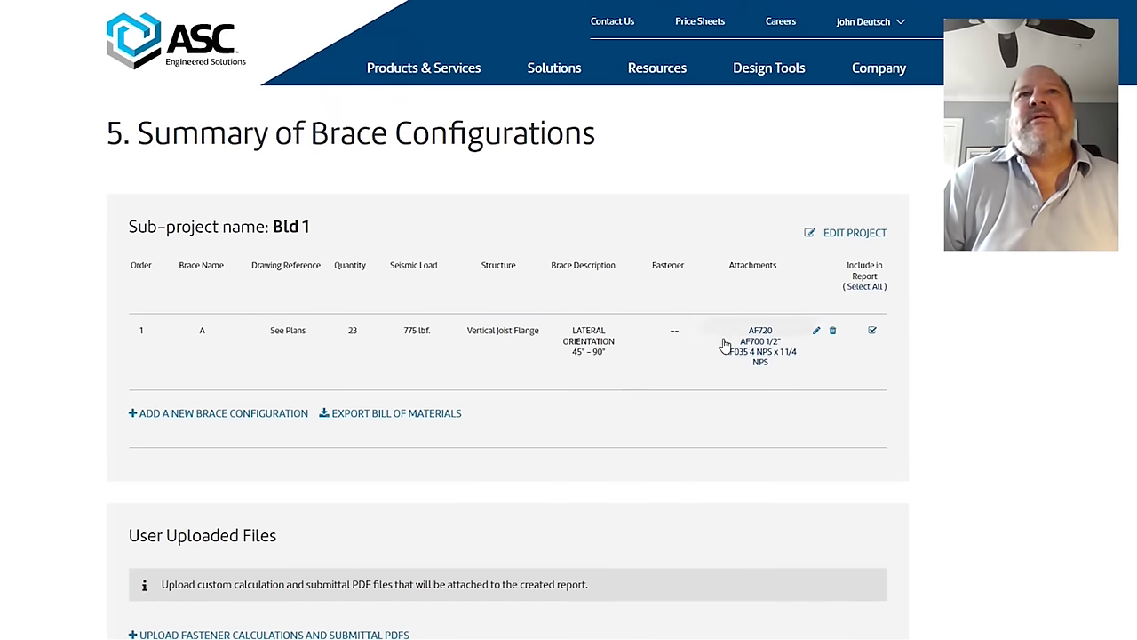
scroll(696, 325, down, 3)
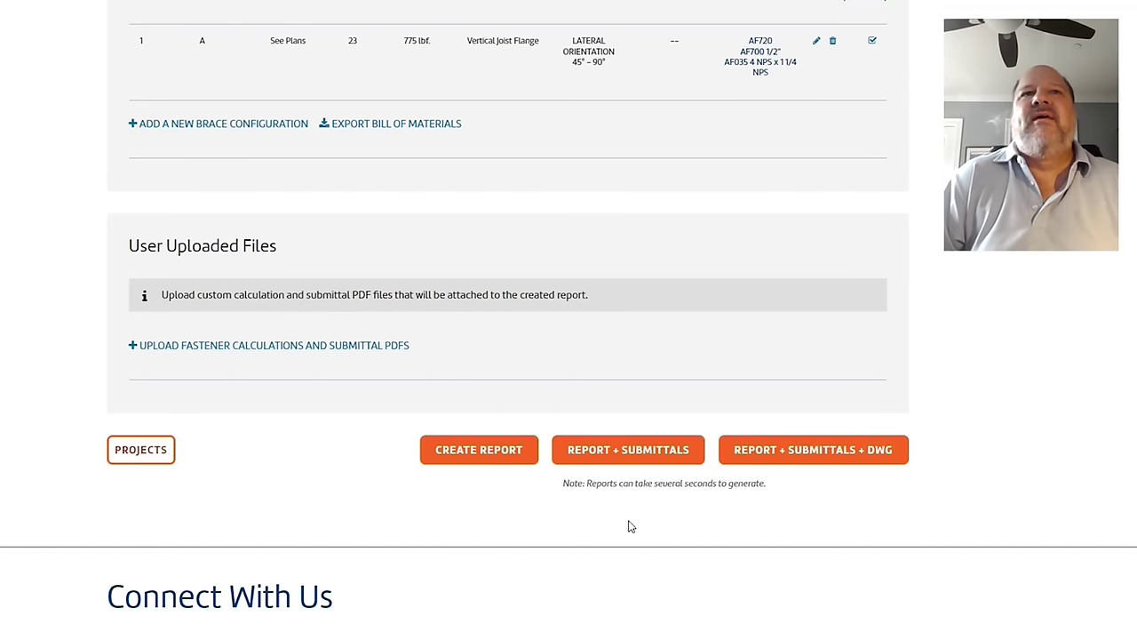
Step: Generate the Bld 1 report with submittals as tempBld-1-2-2-2023.pdf
click(608, 451)
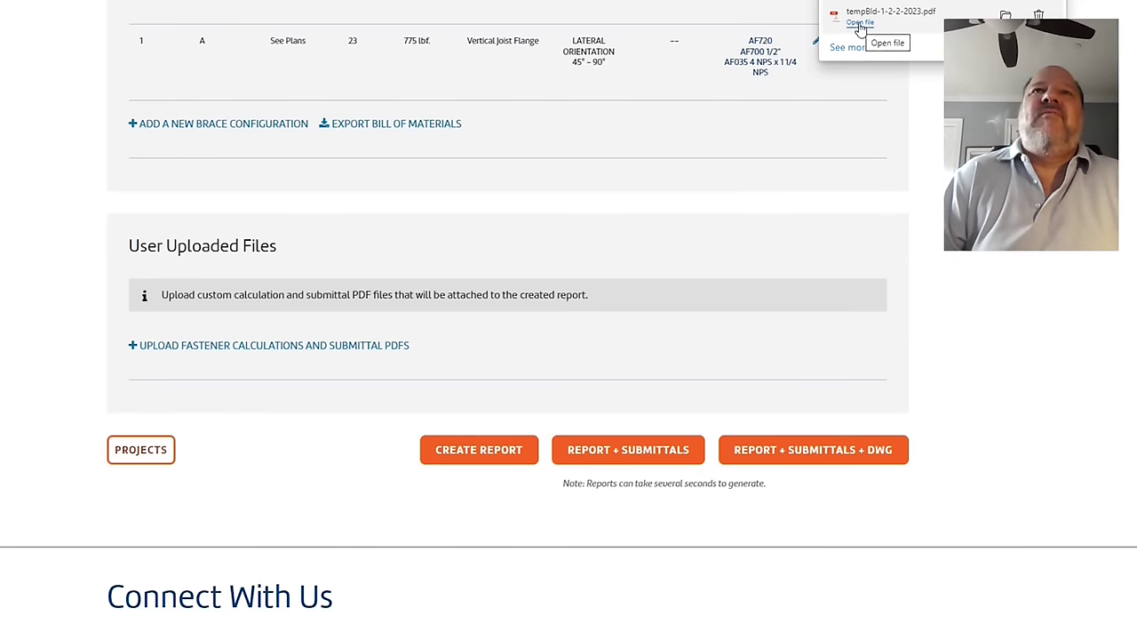
Step: Open the downloaded Seismic Brace Report PDF and scroll to brace A's seismic brace calculations
click(860, 24)
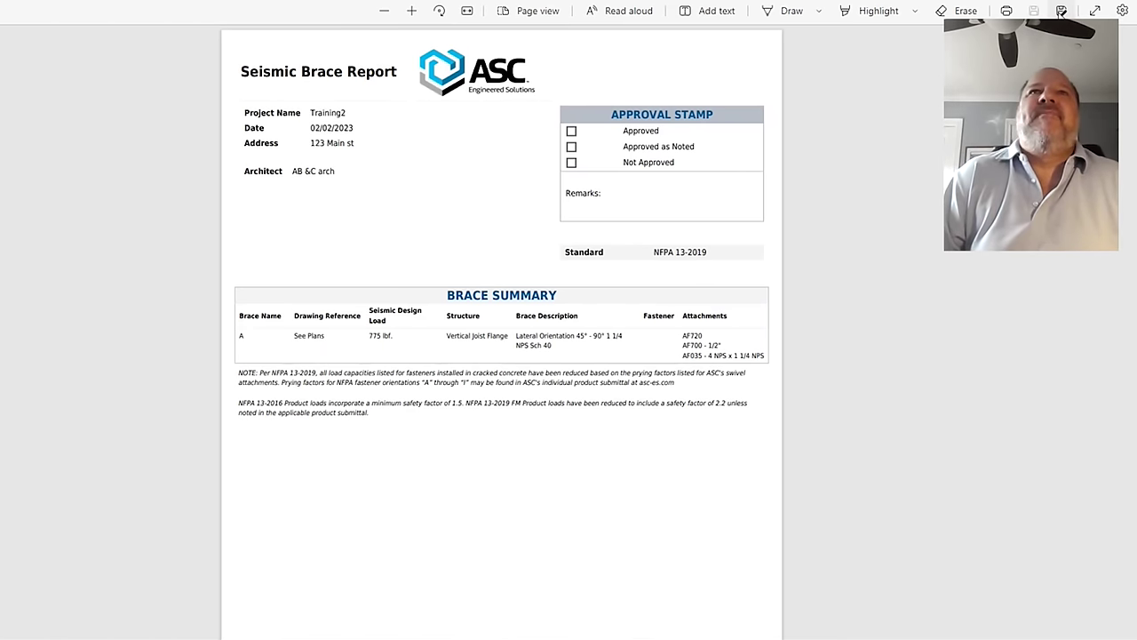
scroll(949, 260, down, 1)
scroll(949, 261, up, 1)
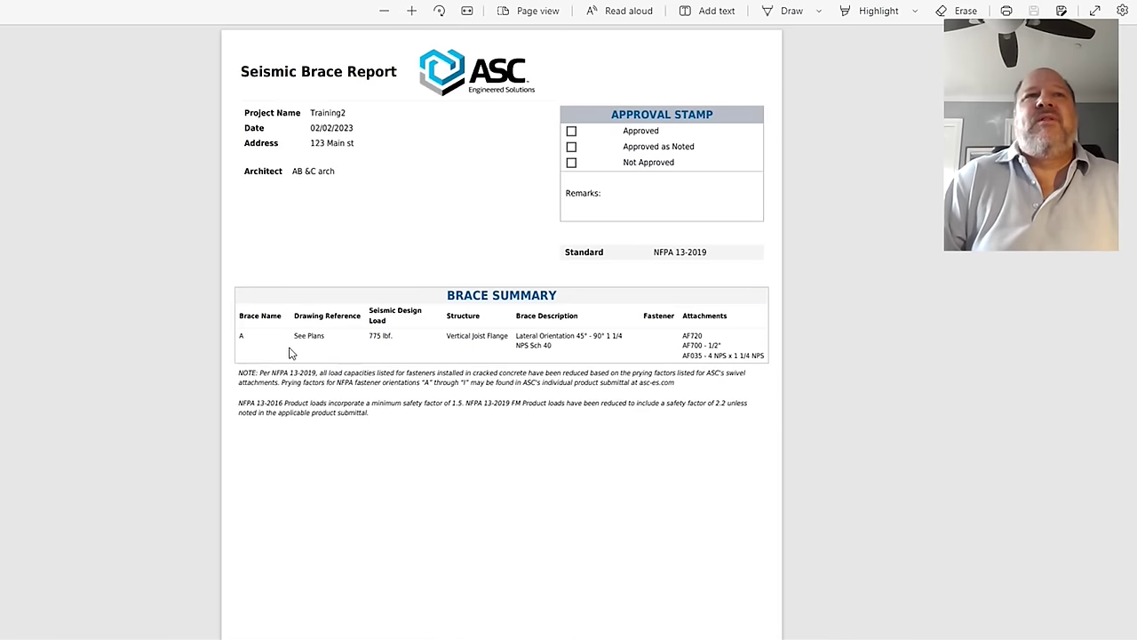
scroll(261, 349, down, 8)
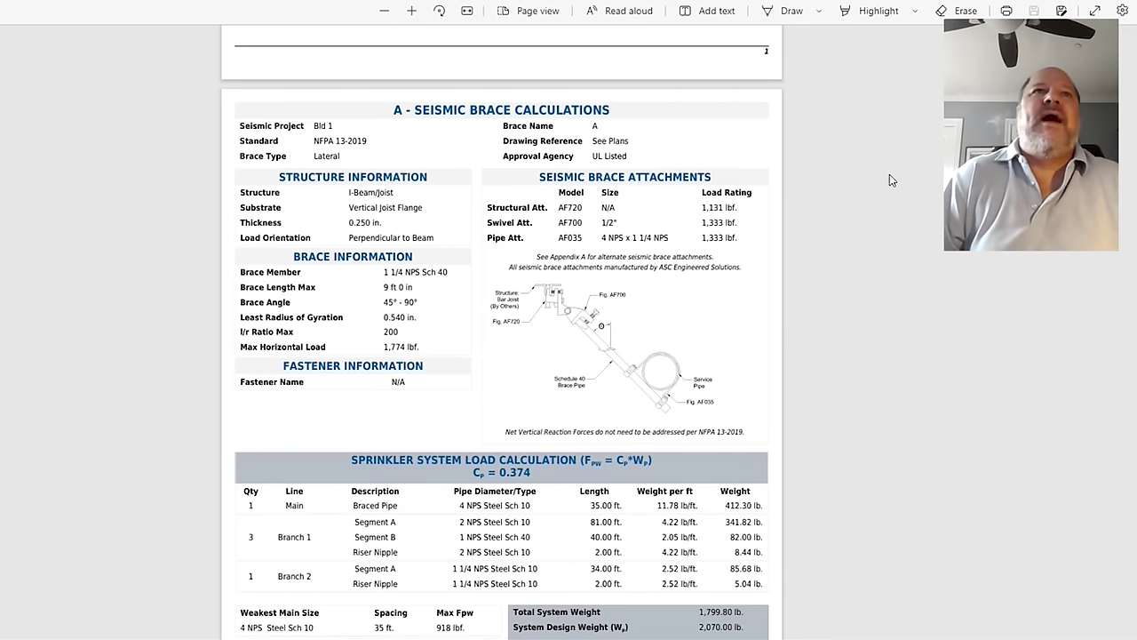
Step: Scroll to the sprinkler load totals and Appendix A's alternate attachments AF778, AF700 and AF730
scroll(903, 184, down, 2)
scroll(907, 185, up, 2)
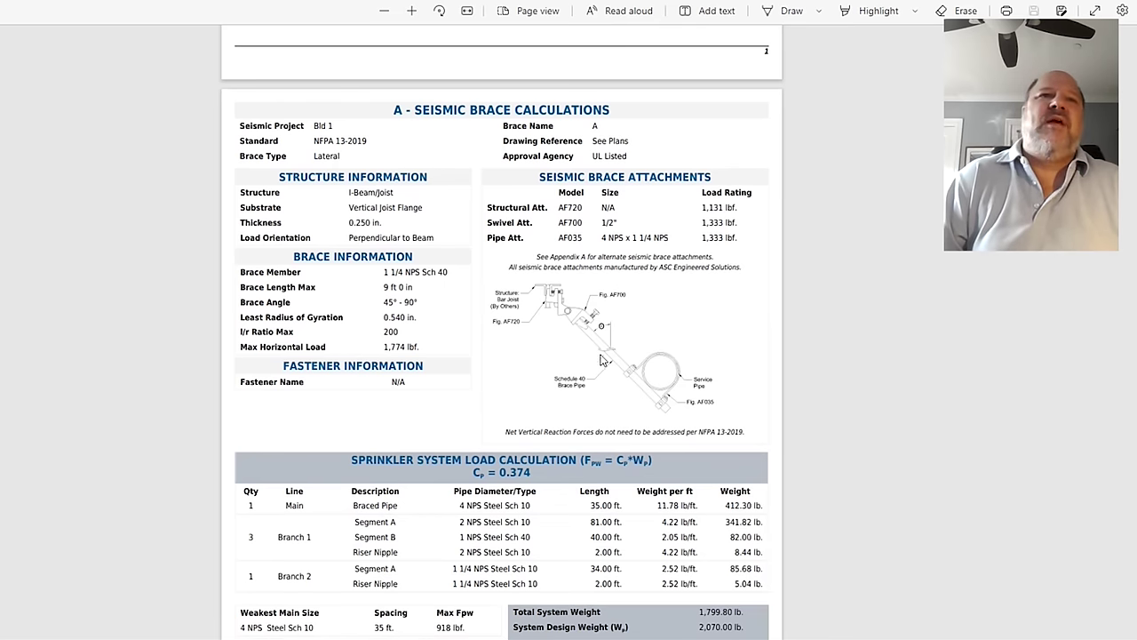
scroll(588, 338, down, 3)
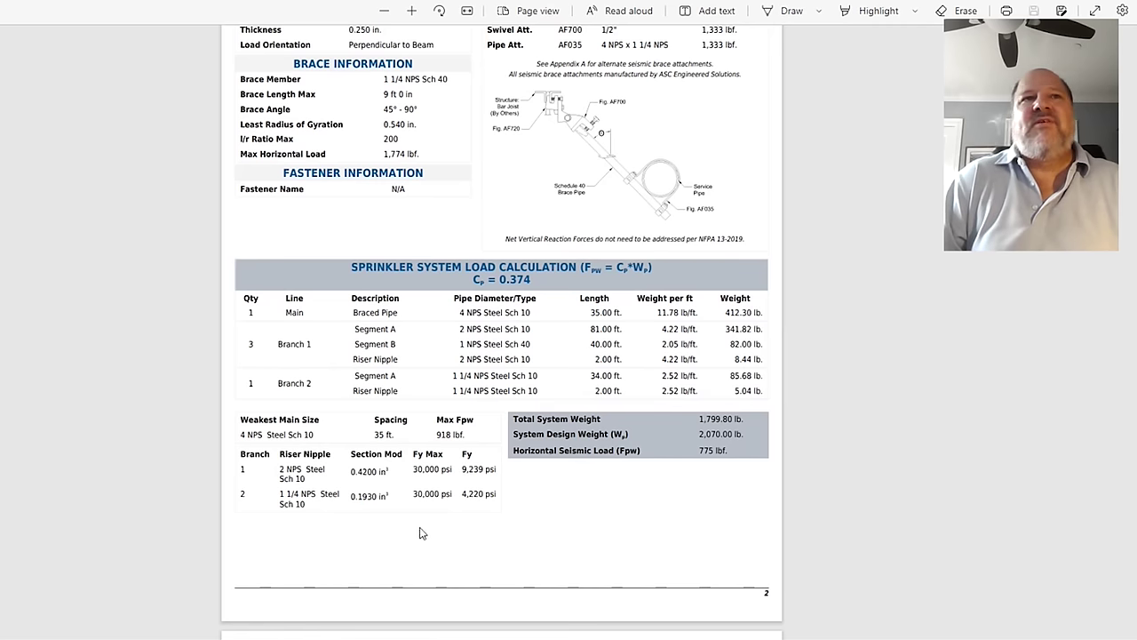
scroll(549, 534, up, 1)
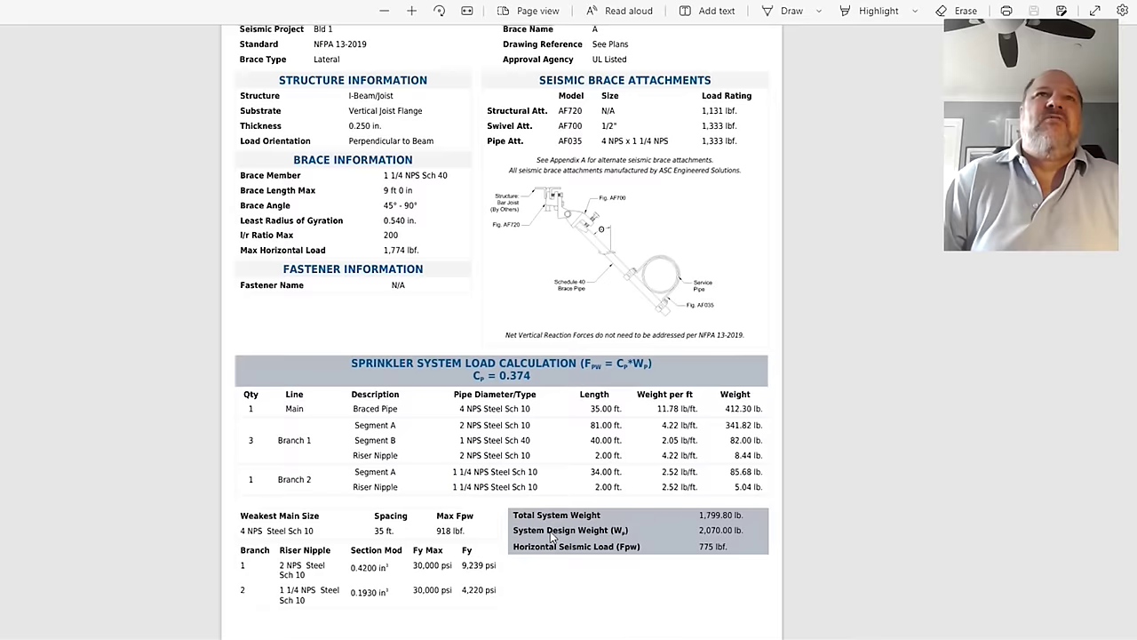
scroll(550, 533, up, 1)
scroll(539, 521, down, 1)
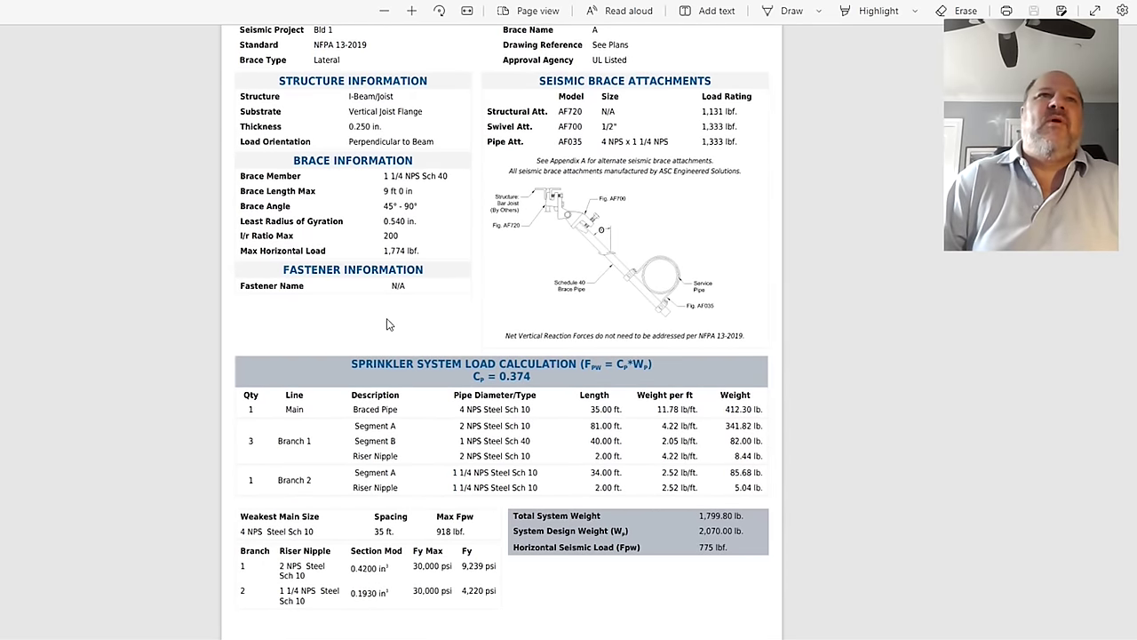
scroll(354, 279, down, 1)
scroll(355, 279, up, 2)
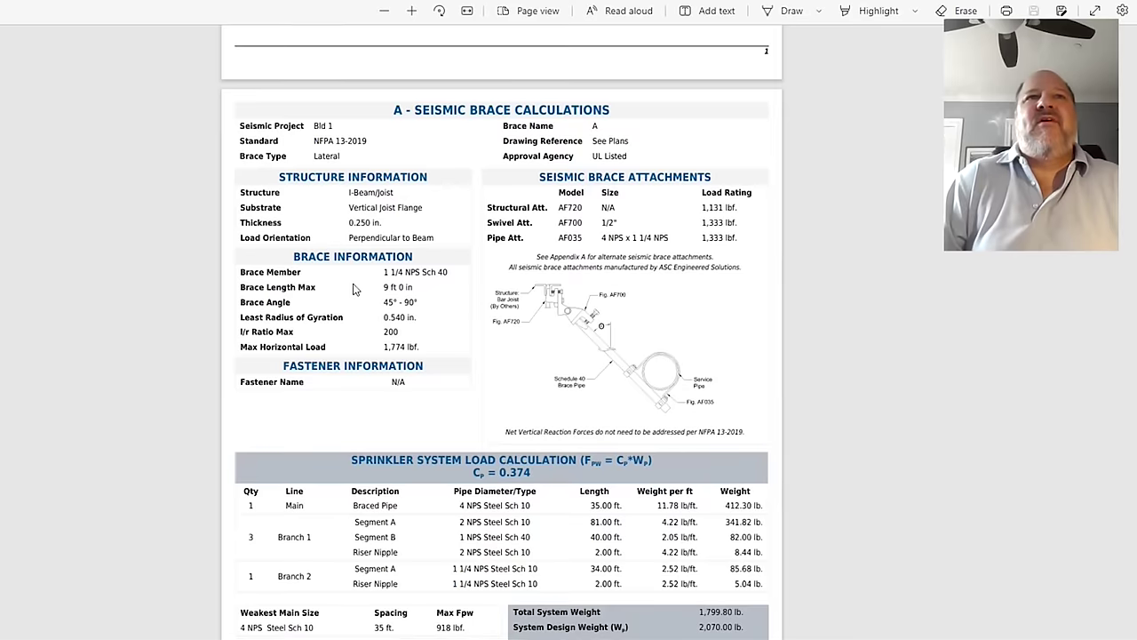
scroll(353, 287, down, 1)
scroll(352, 287, down, 6)
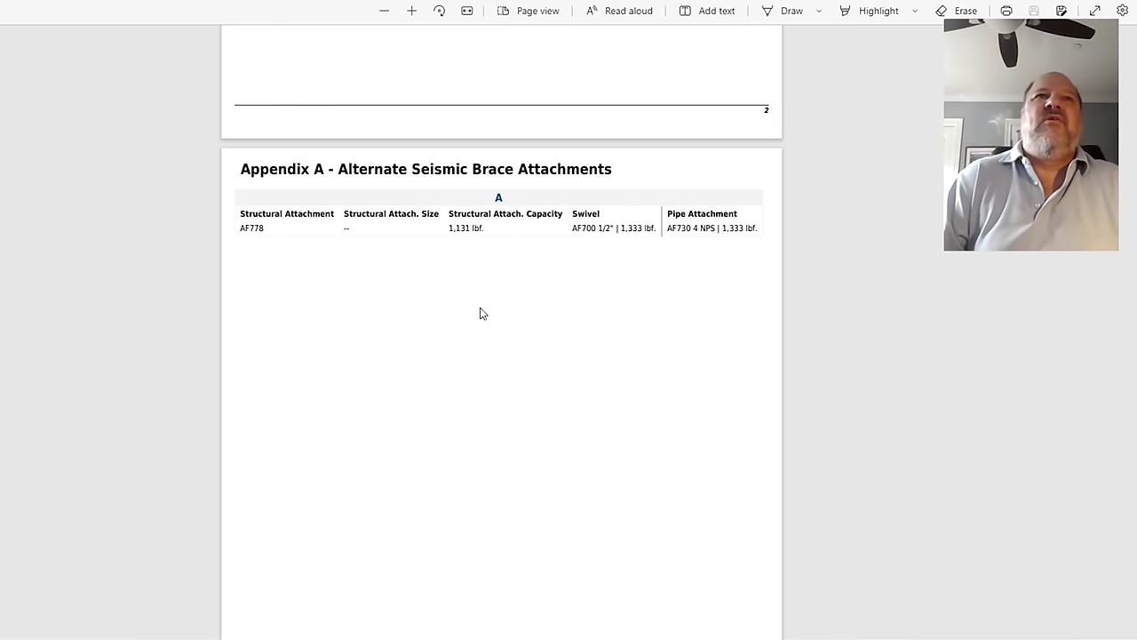
Step: Scroll past Appendix B's enlarged brace image to Appendix C, showing brace A's Cp 0.374
scroll(480, 314, down, 9)
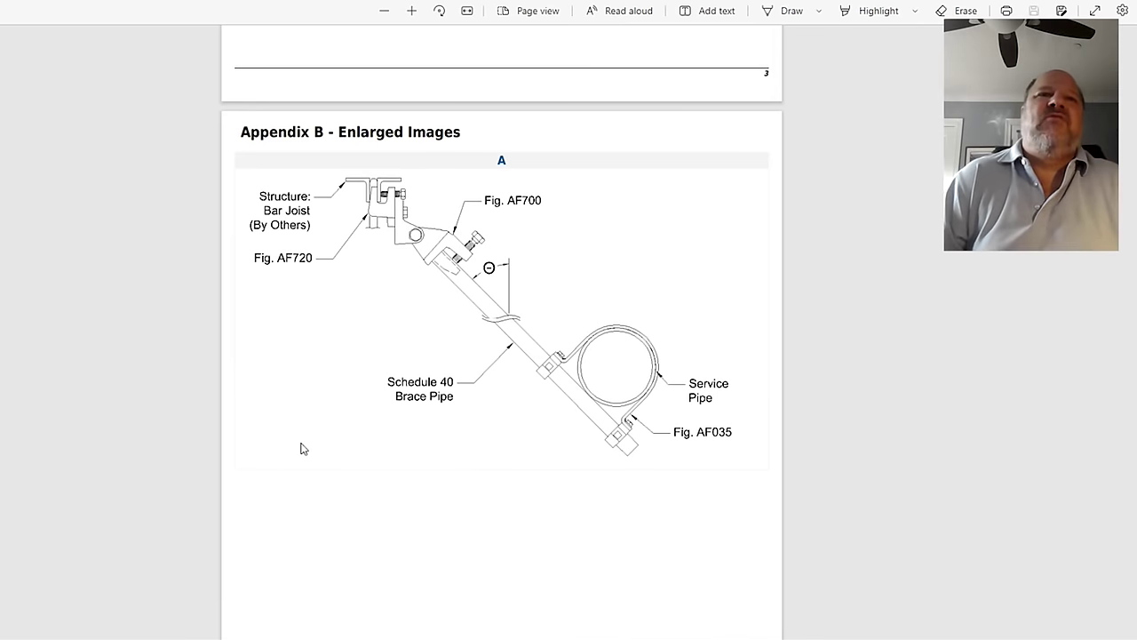
scroll(300, 449, down, 10)
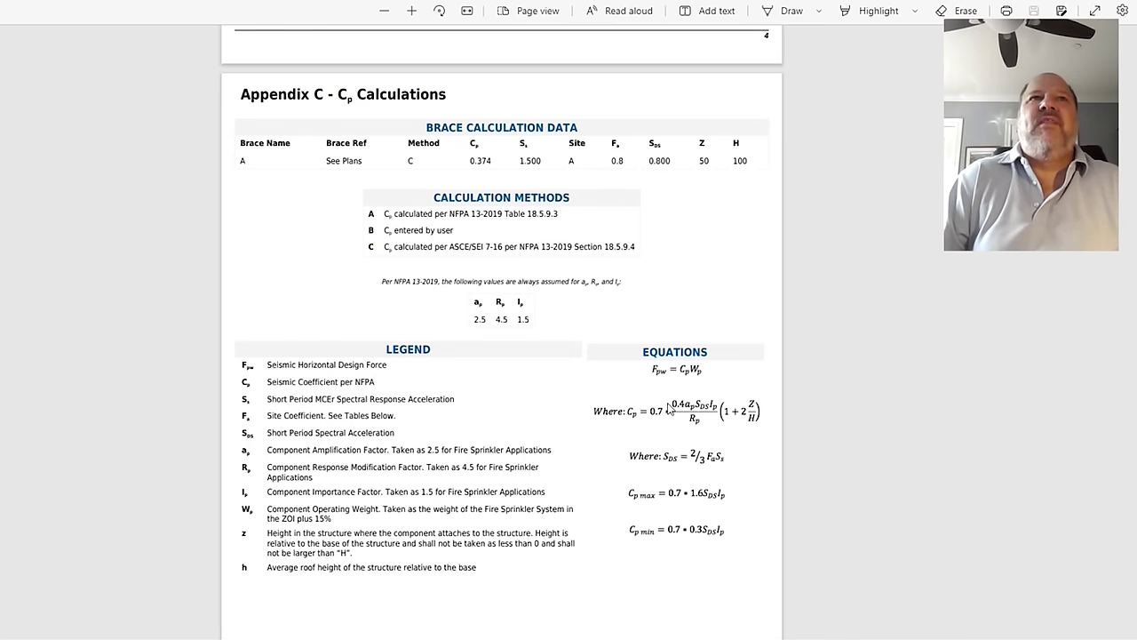
Step: Scroll past the Cp tables and site classification diagram to Appendix D's Bill of Materials (23 each)
scroll(675, 407, up, 20)
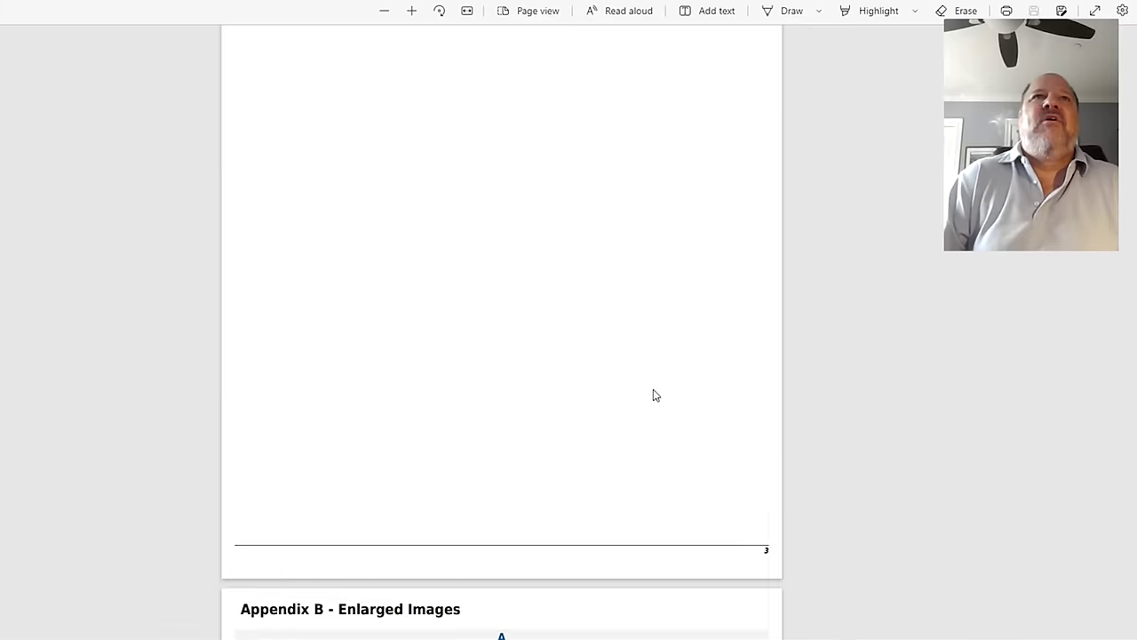
scroll(505, 195, down, 20)
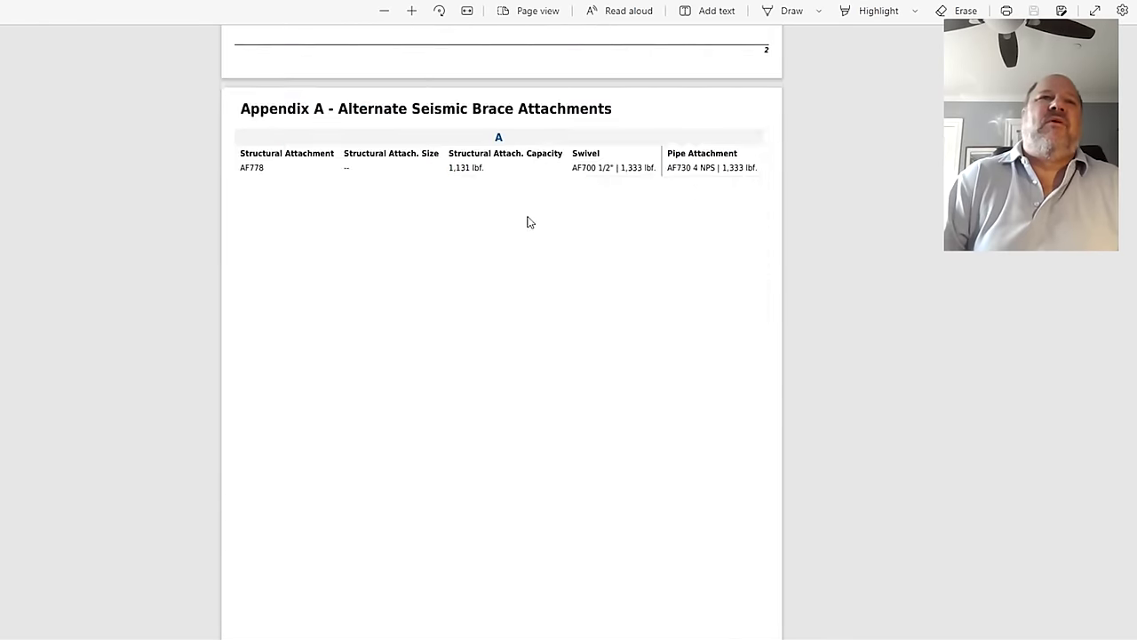
scroll(527, 224, down, 4)
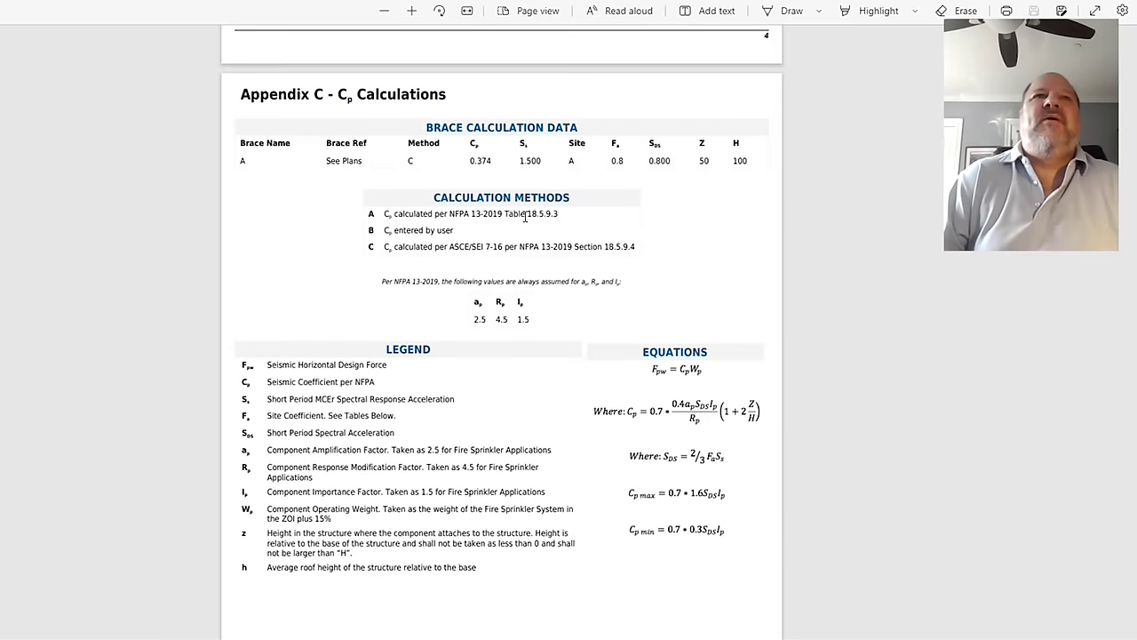
scroll(398, 391, down, 4)
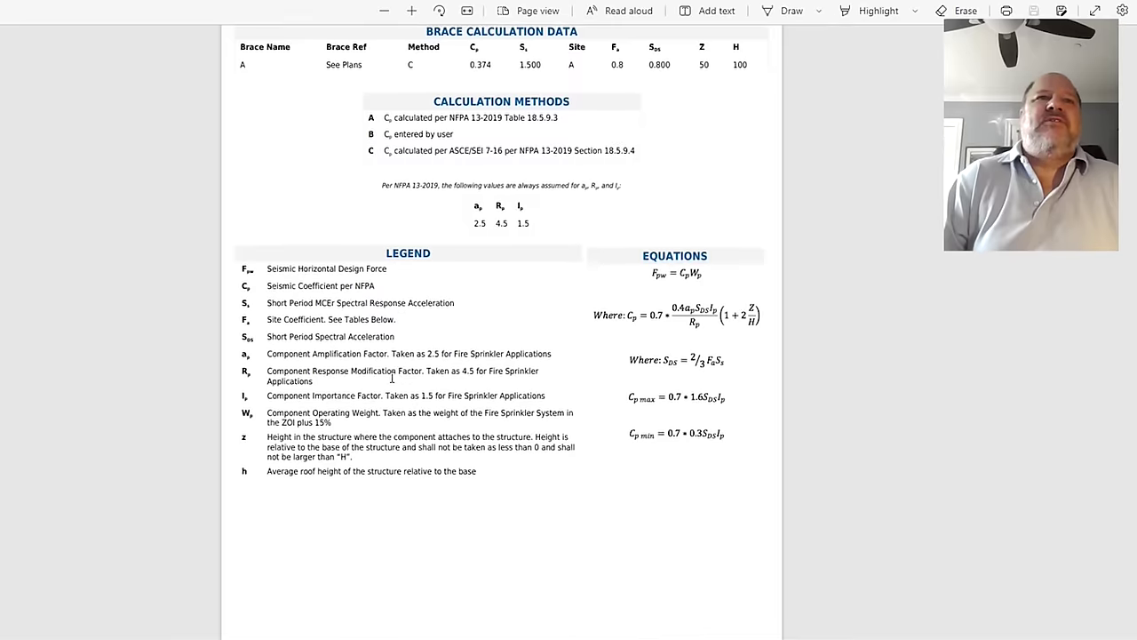
scroll(380, 381, down, 4)
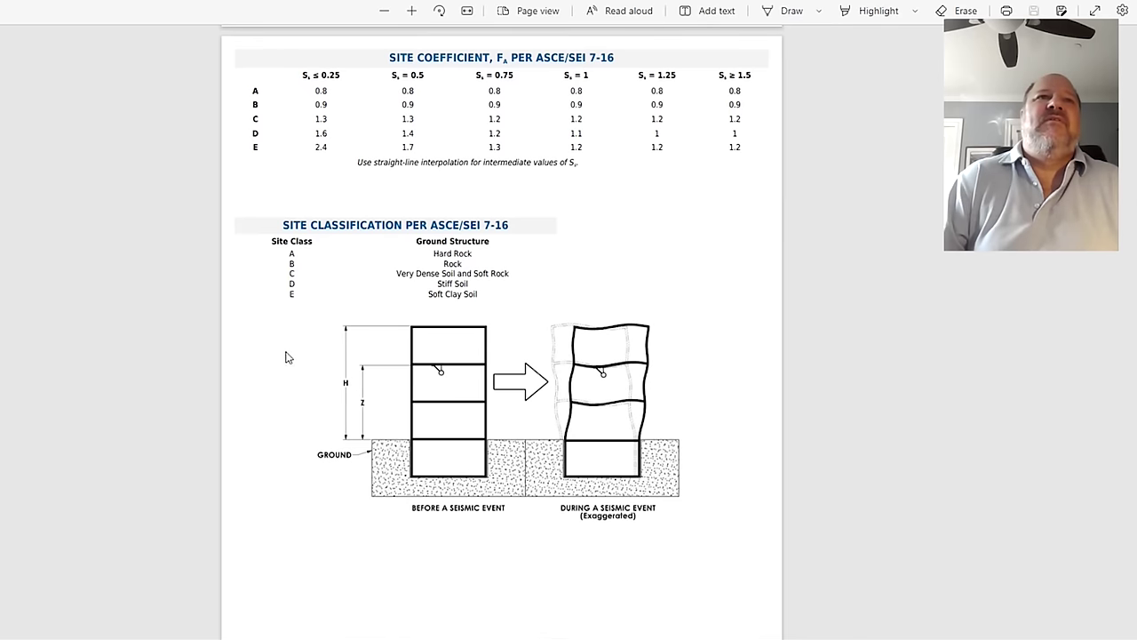
scroll(296, 397, down, 2)
scroll(296, 398, down, 5)
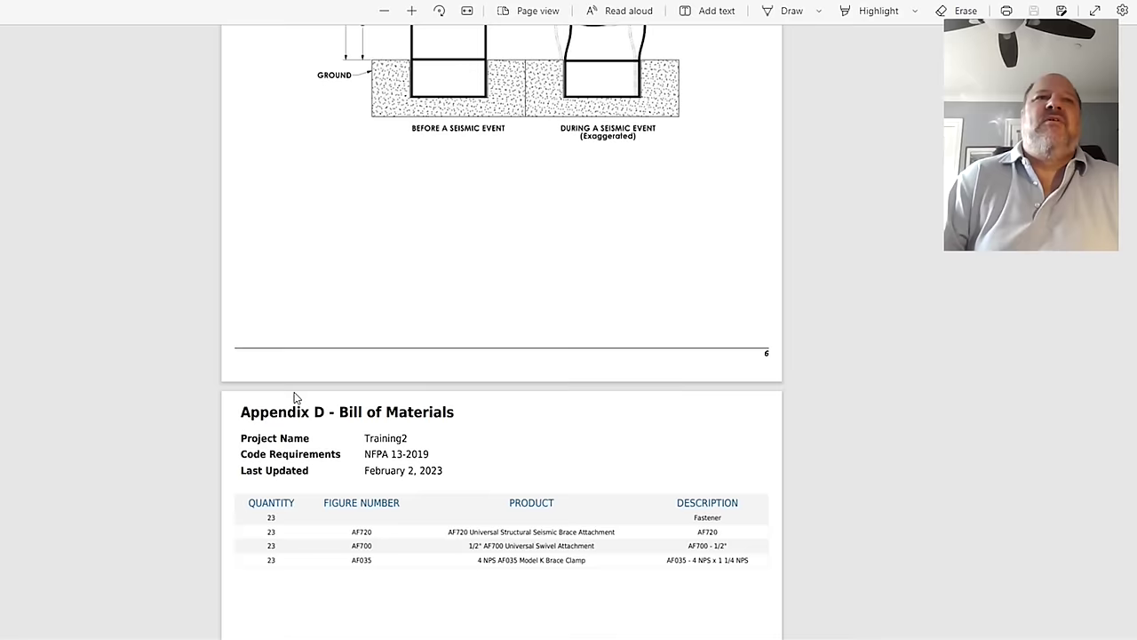
scroll(296, 400, down, 4)
scroll(298, 403, down, 1)
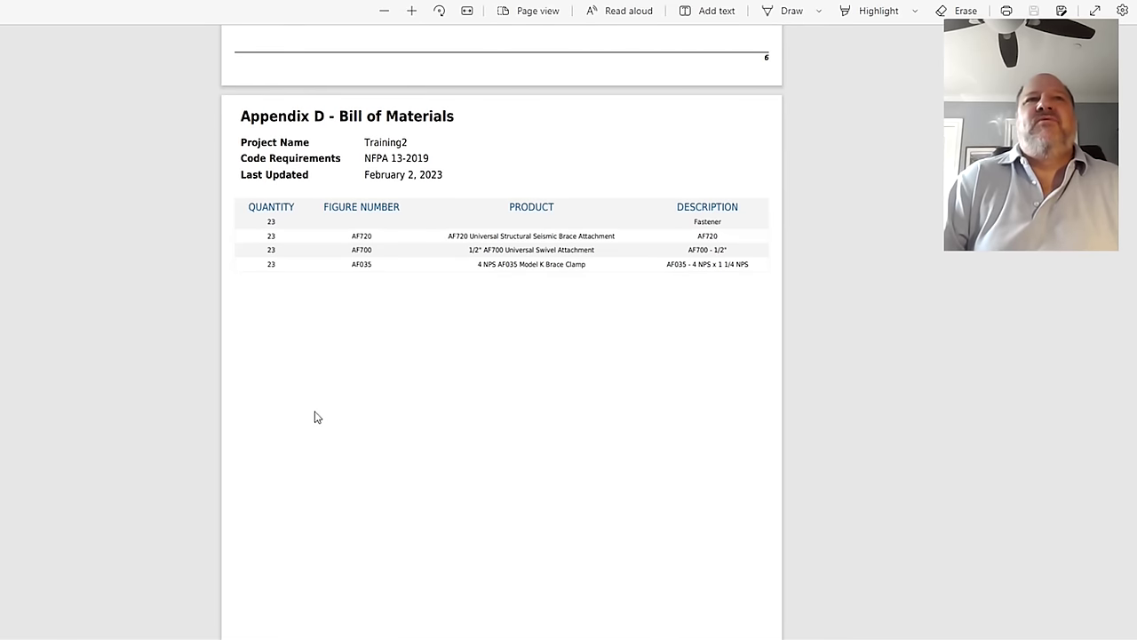
scroll(294, 398, down, 6)
Step: Scroll through the AFCON submittal sheets for AF720, AF700 and AF035
scroll(287, 391, down, 1)
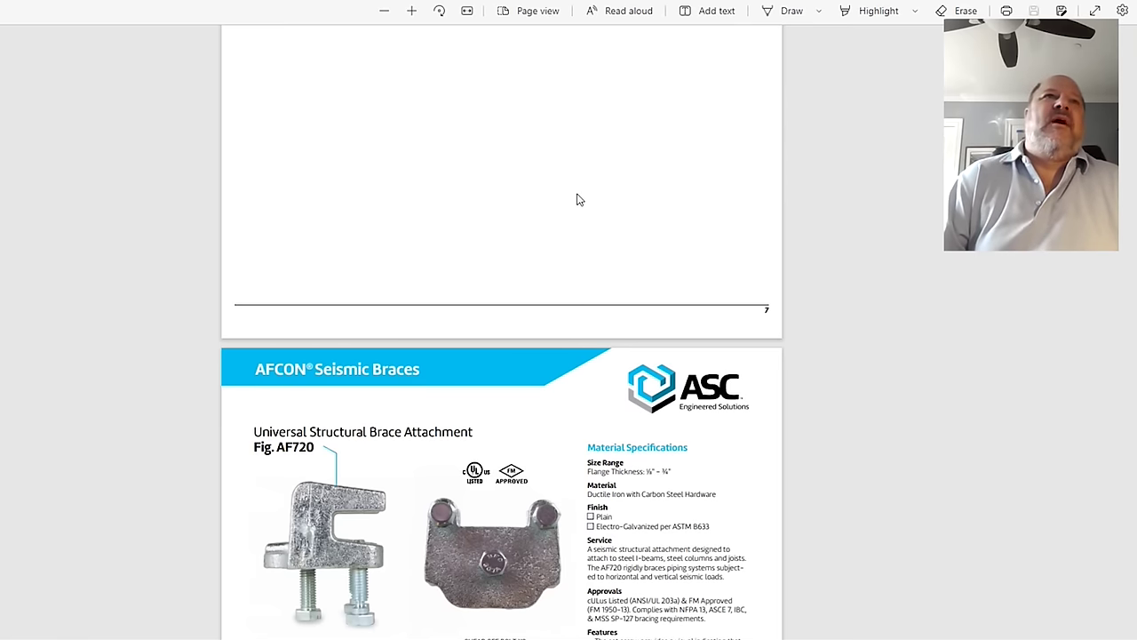
scroll(567, 191, down, 4)
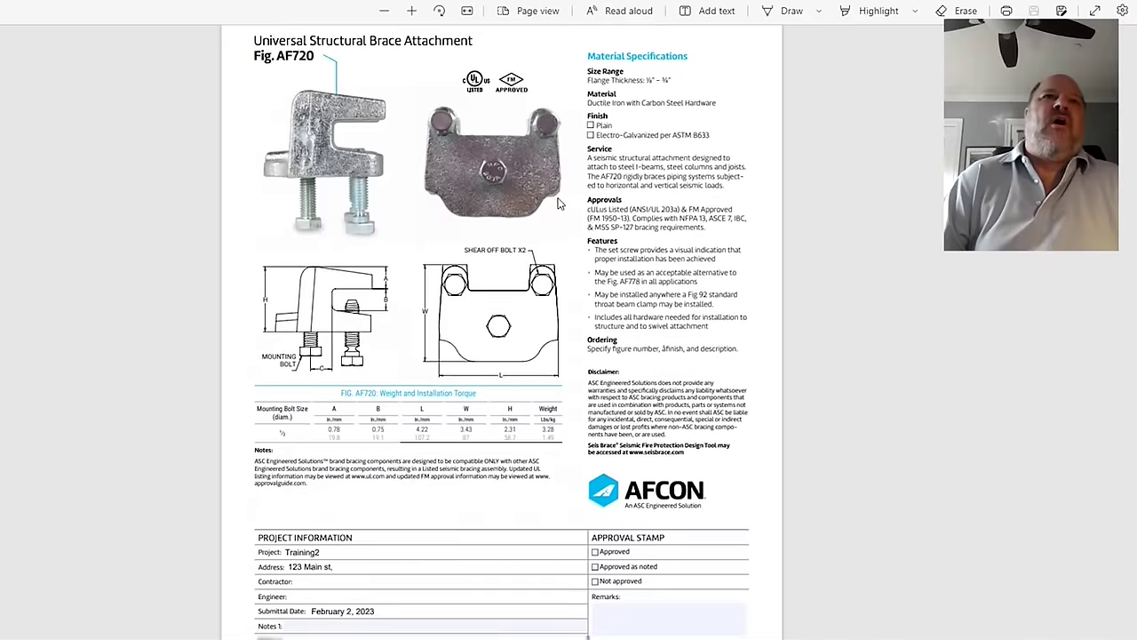
scroll(560, 204, down, 7)
scroll(550, 201, down, 10)
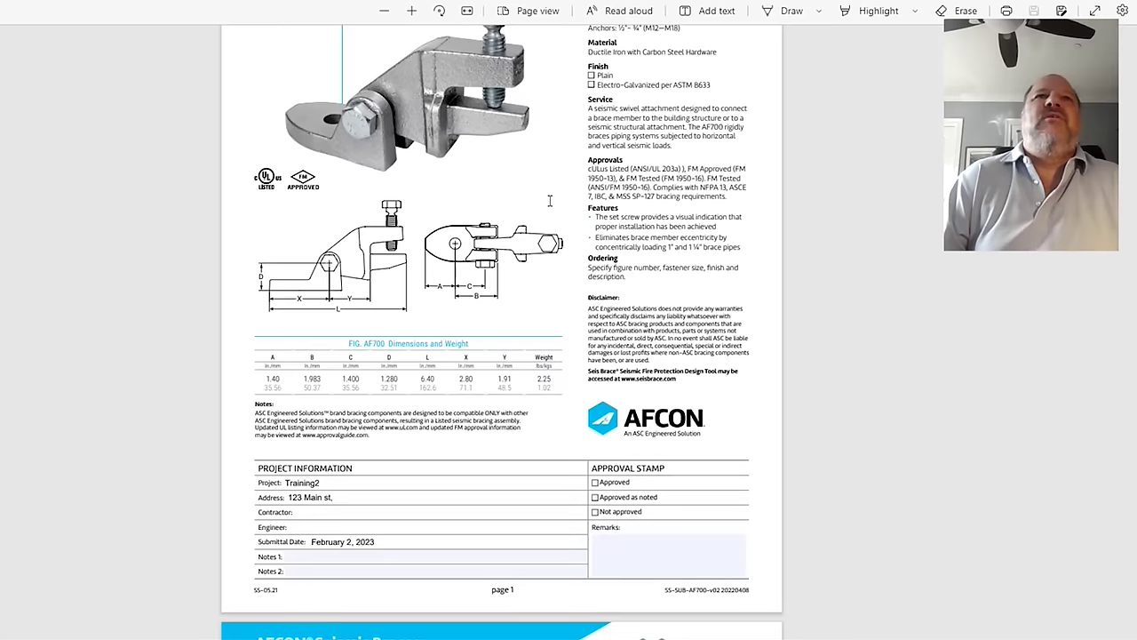
scroll(550, 201, down, 10)
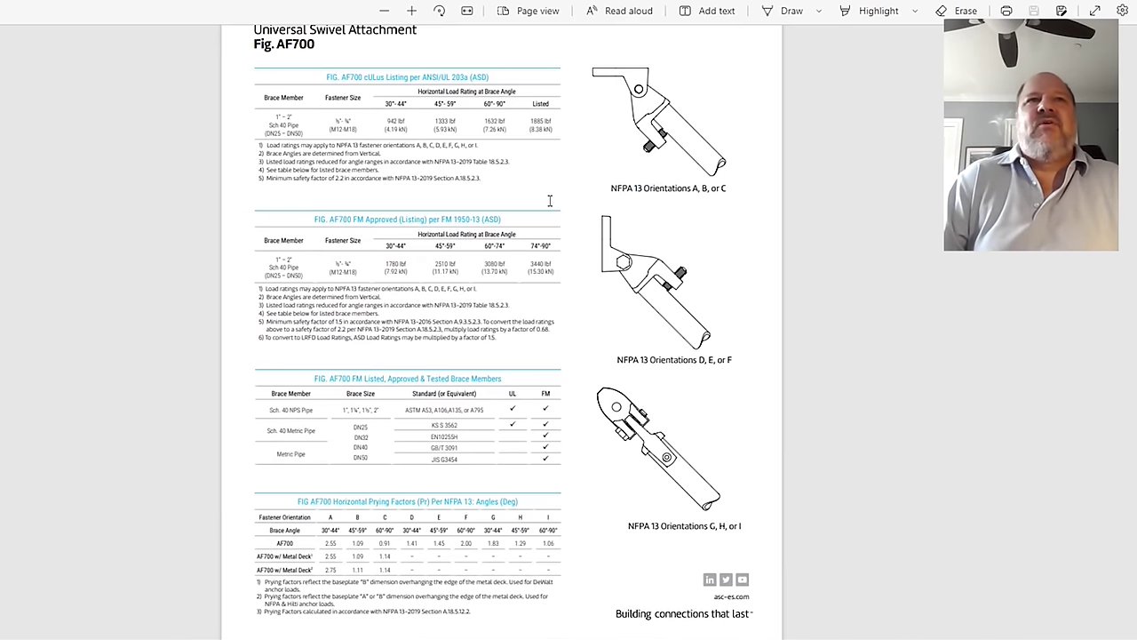
scroll(551, 200, down, 10)
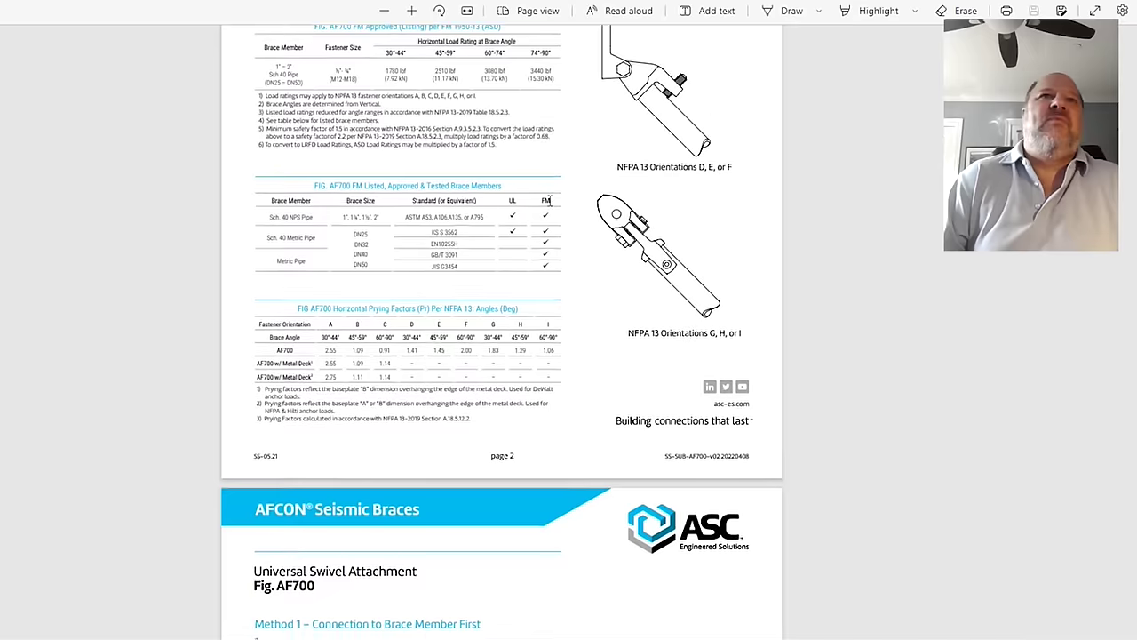
scroll(550, 201, down, 10)
scroll(550, 201, down, 10)
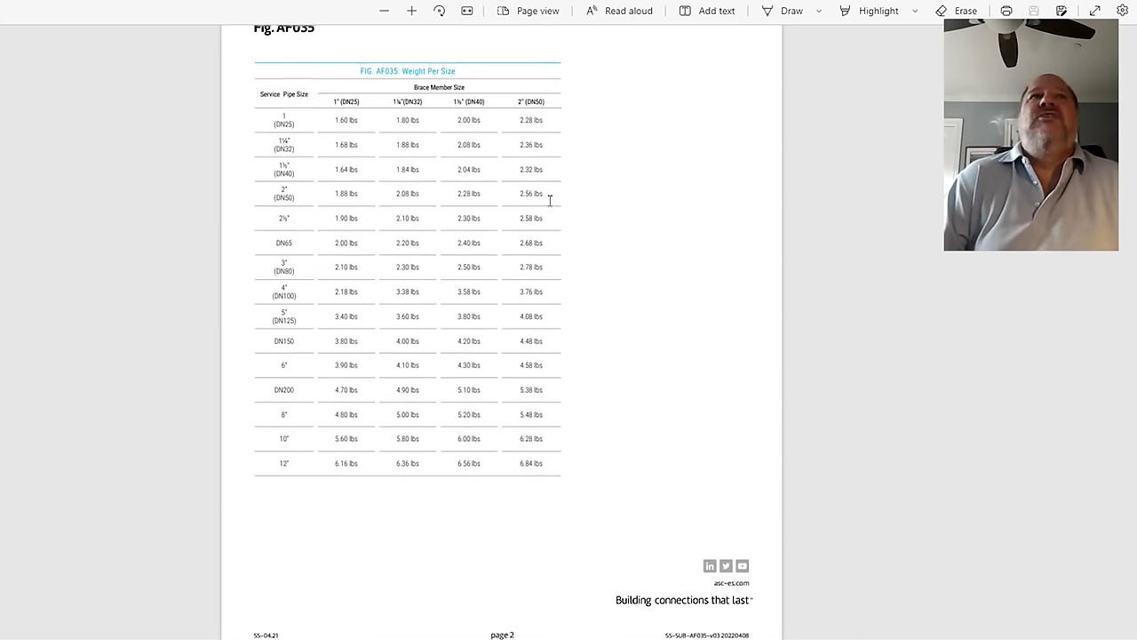
Step: Scroll back up to the title page's Brace Summary showing brace A at 775 lbf
scroll(550, 200, up, 15)
scroll(550, 201, up, 8)
scroll(550, 201, up, 15)
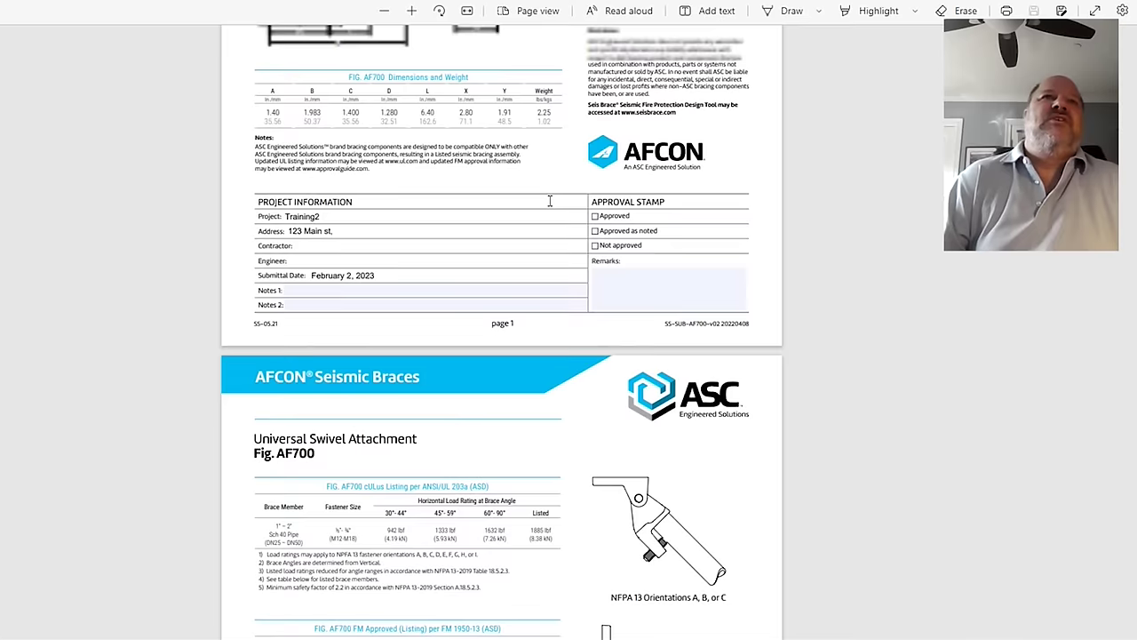
scroll(550, 201, up, 15)
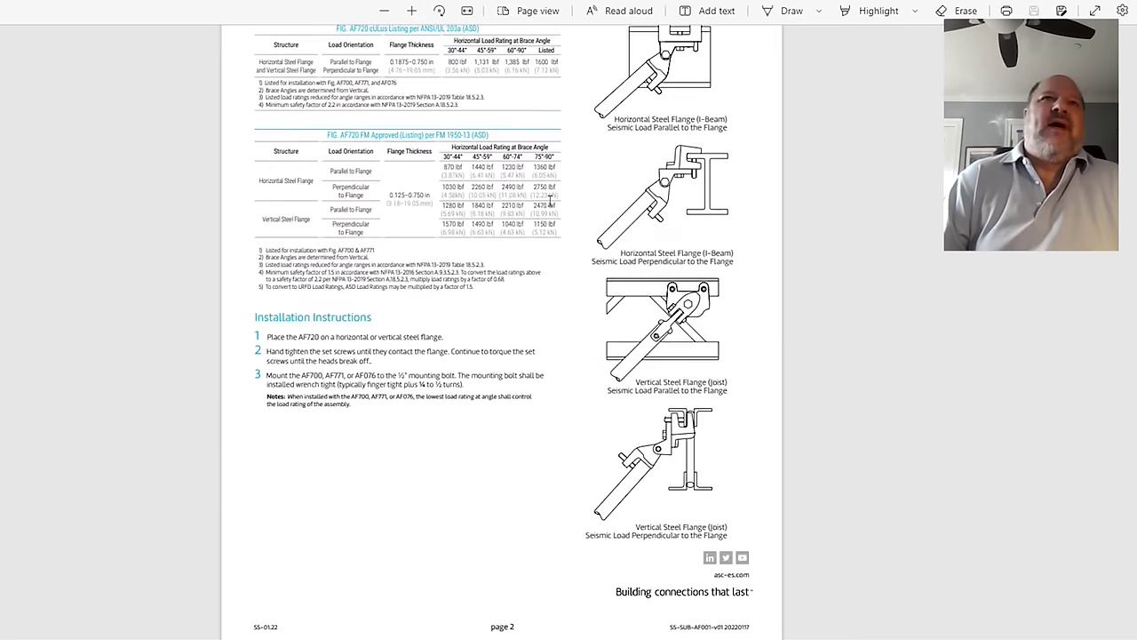
scroll(550, 200, up, 20)
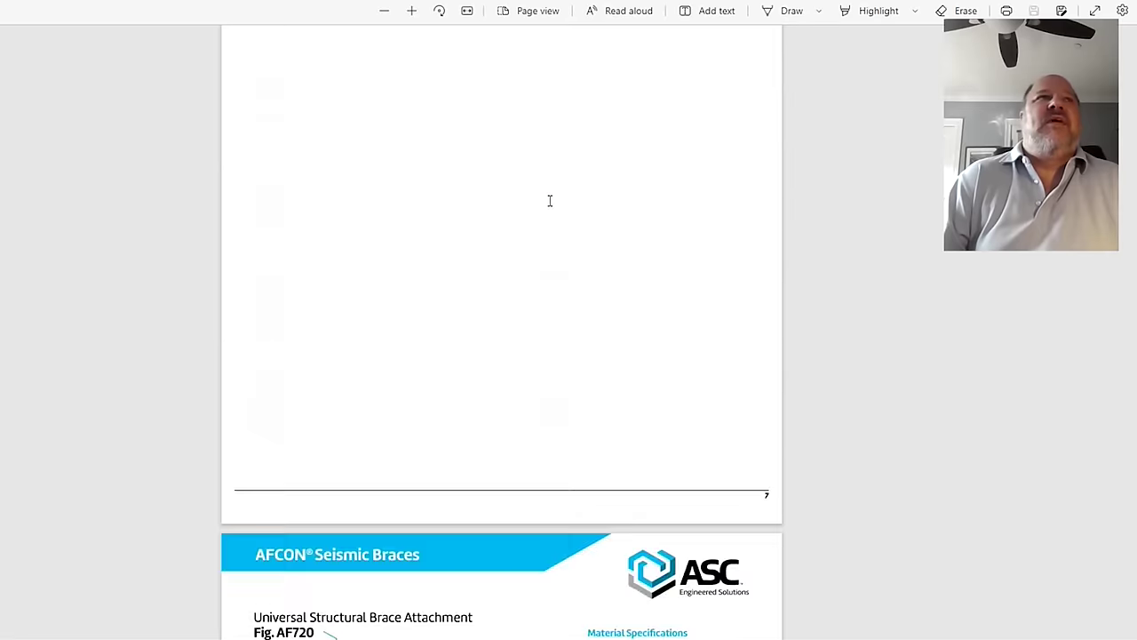
scroll(550, 201, up, 20)
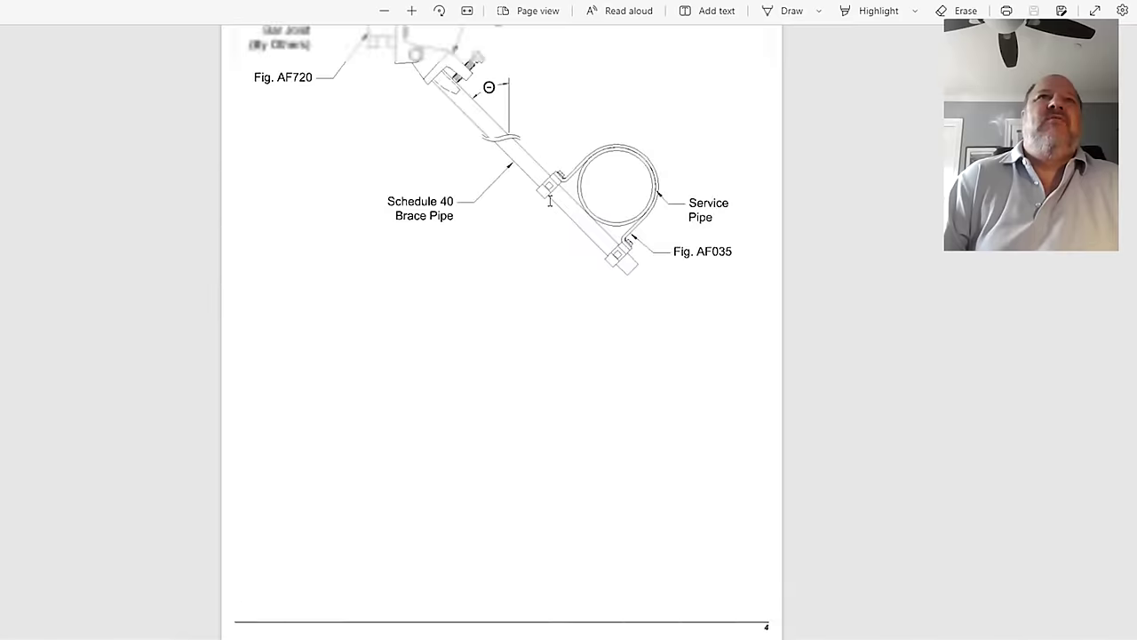
scroll(550, 201, up, 10)
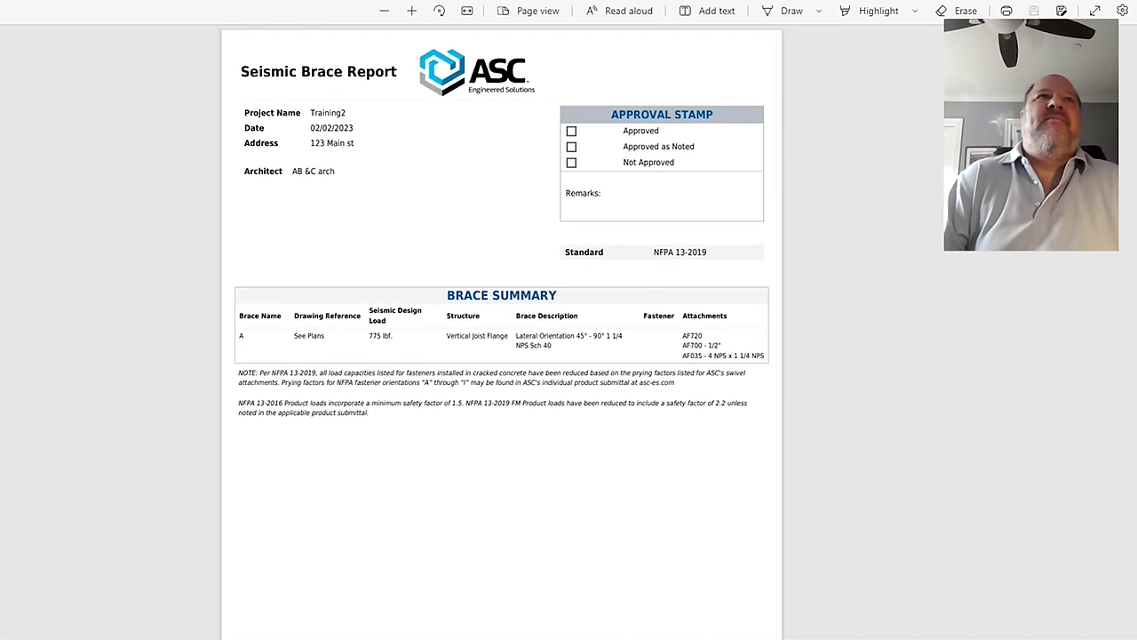
Step: Close the PDF report with Ctrl+W and scroll up to Bld 1's brace configuration summary
key(ctrl+w)
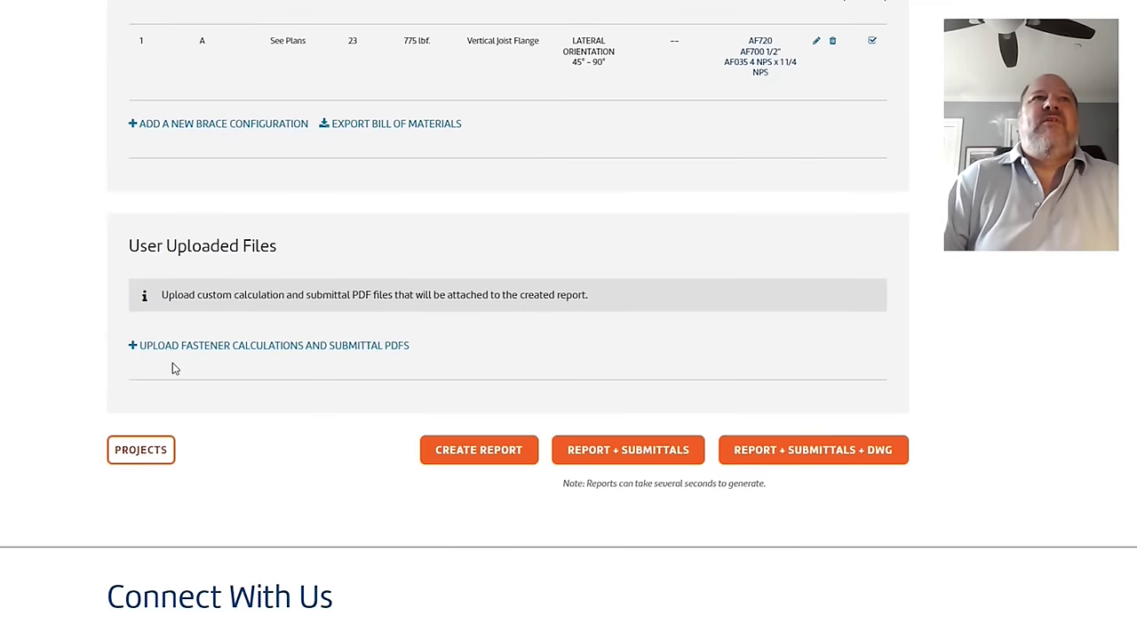
scroll(204, 367, up, 4)
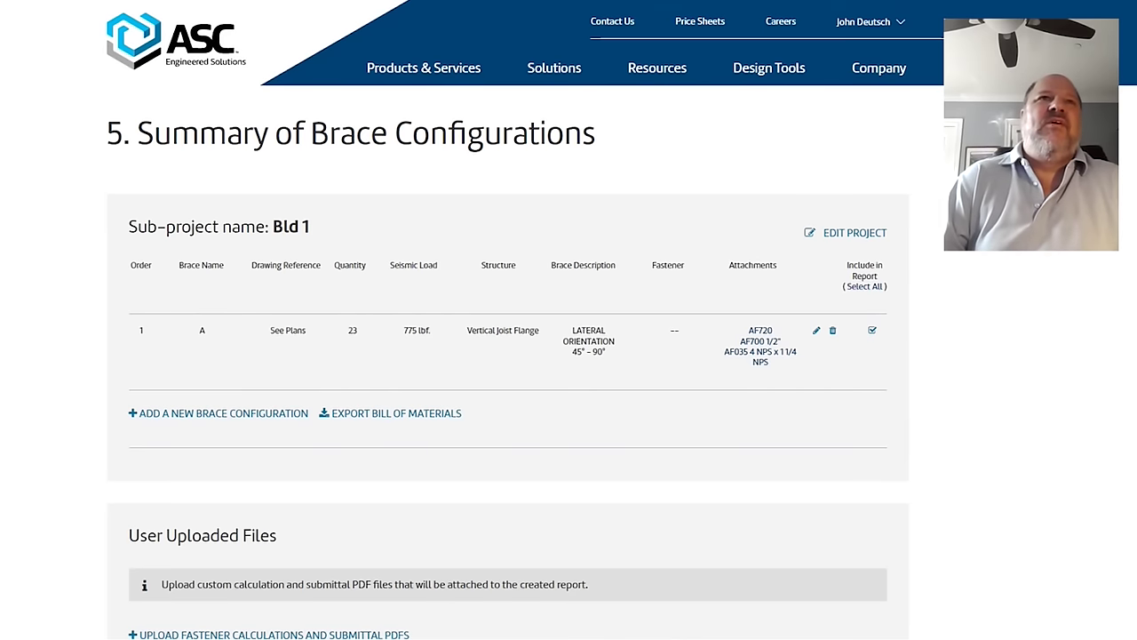